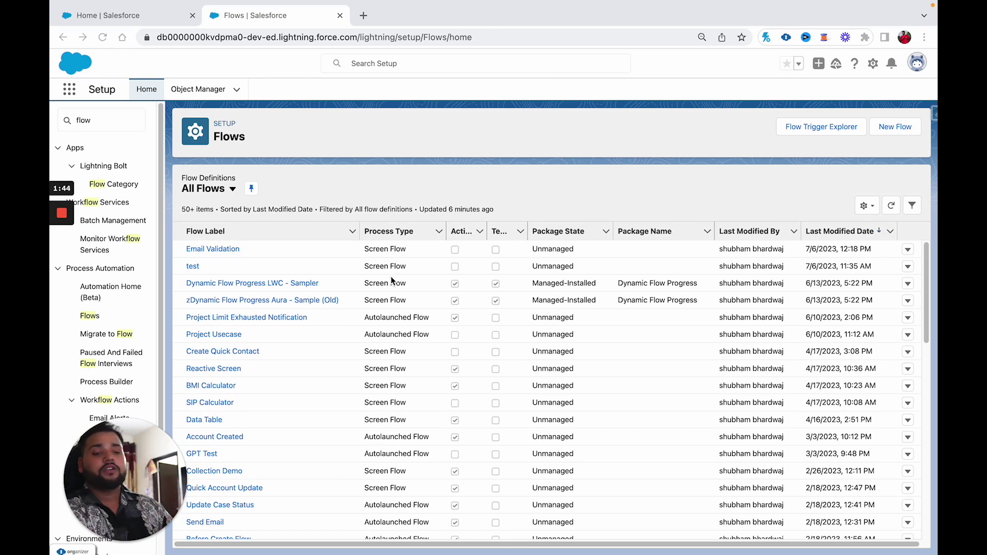
Search Setup for "named" and open the Named Credentials page
key("BackSpace")
key("BackSpace")
key("BackSpace")
key("BackSpace")
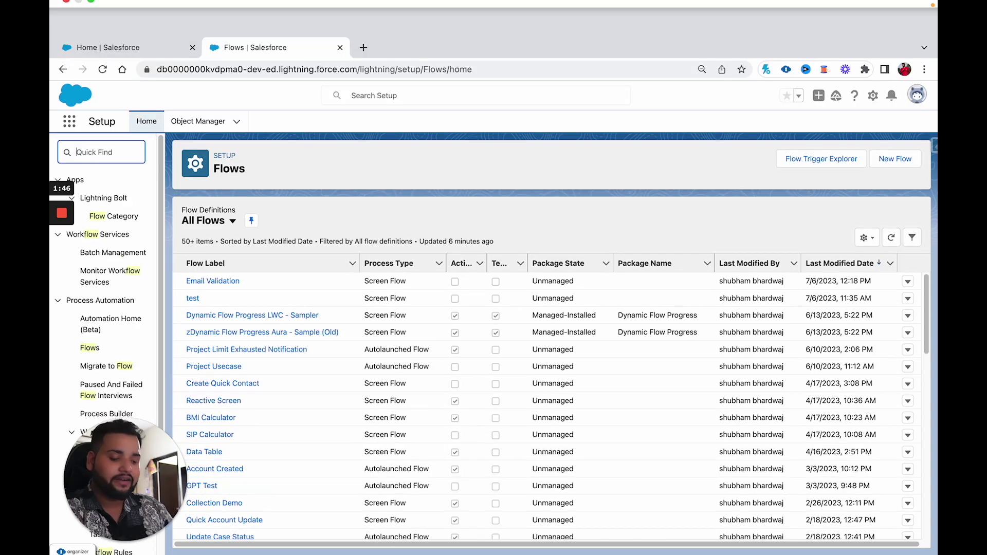
type("named")
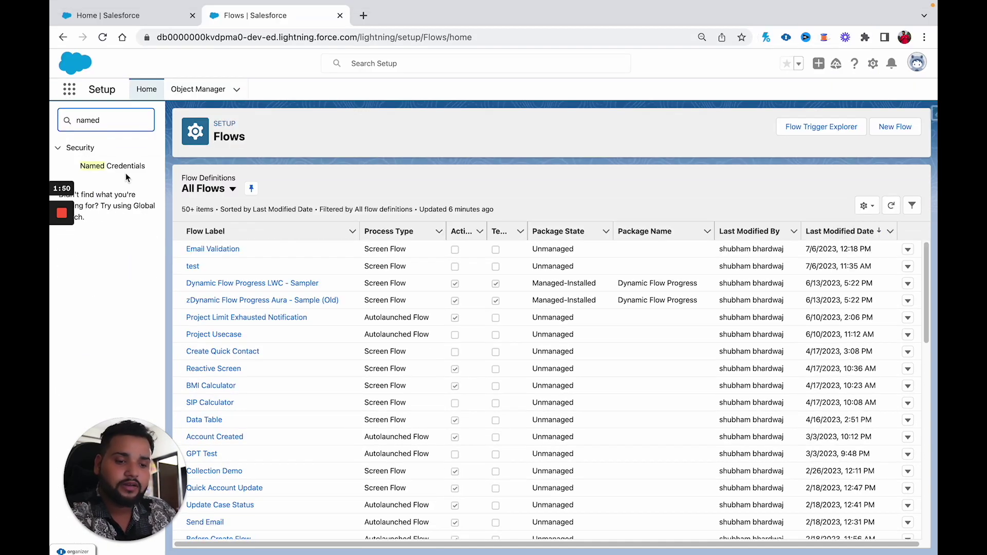
left_click(121, 171)
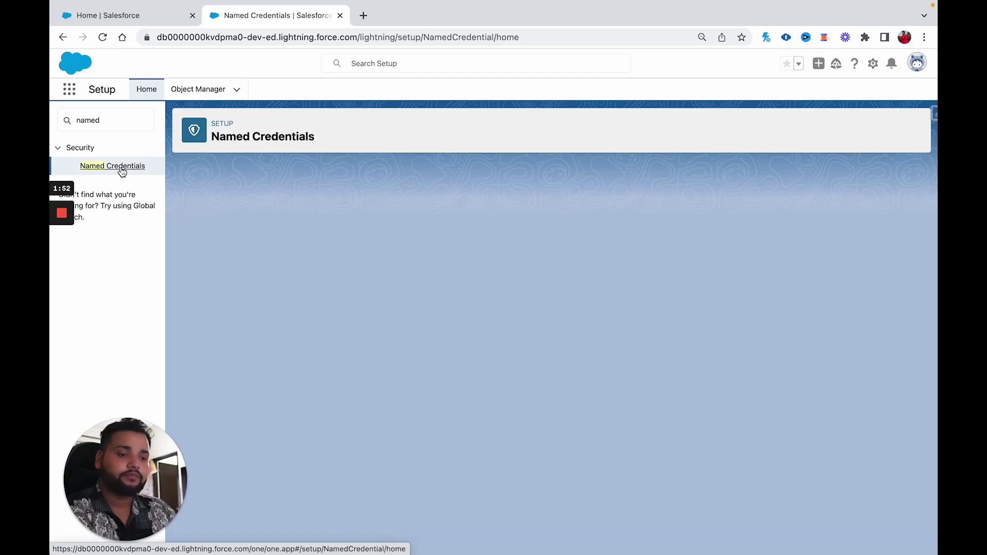
Open official-joke-api.appspot.com in a new browser tab
left_click(364, 16)
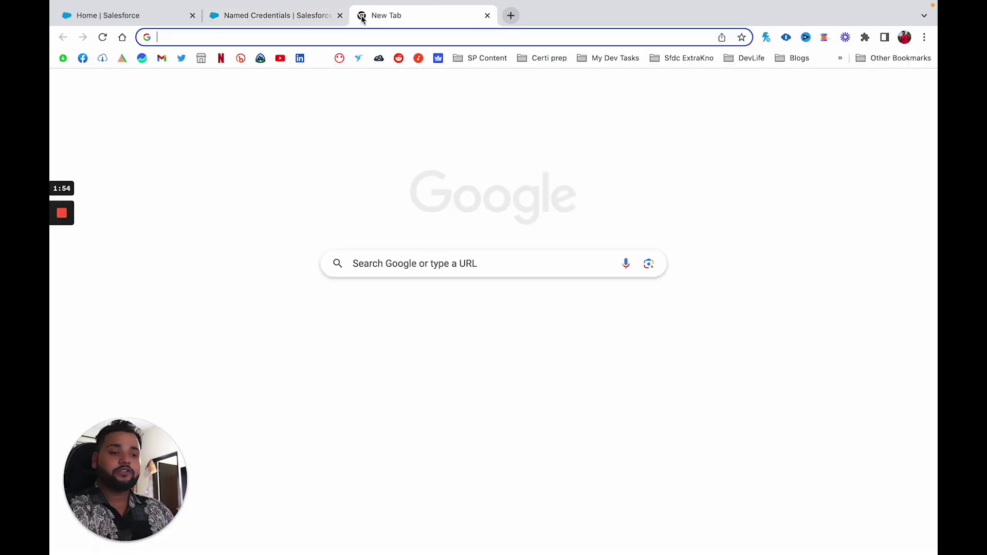
type("joik")
key("BackSpace")
key("BackSpace")
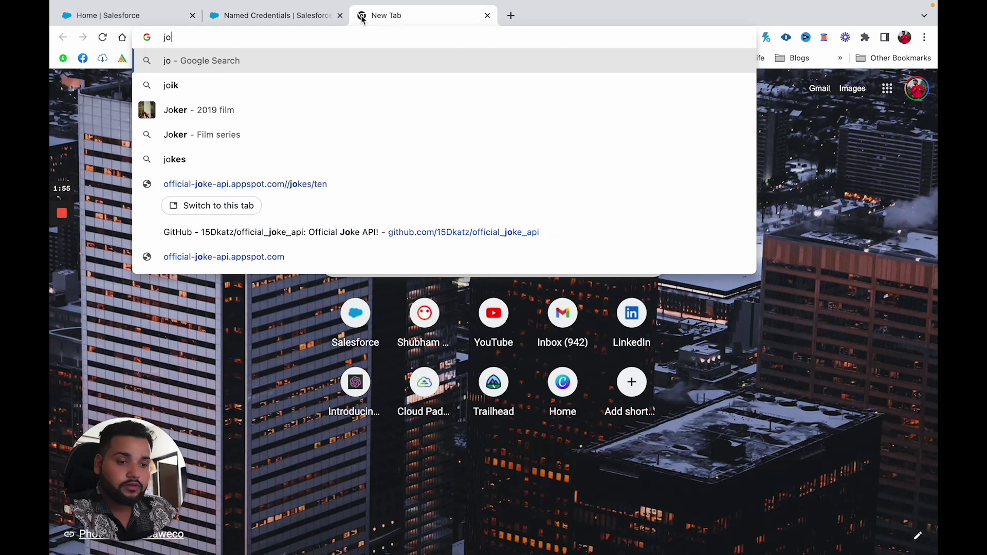
type("ke")
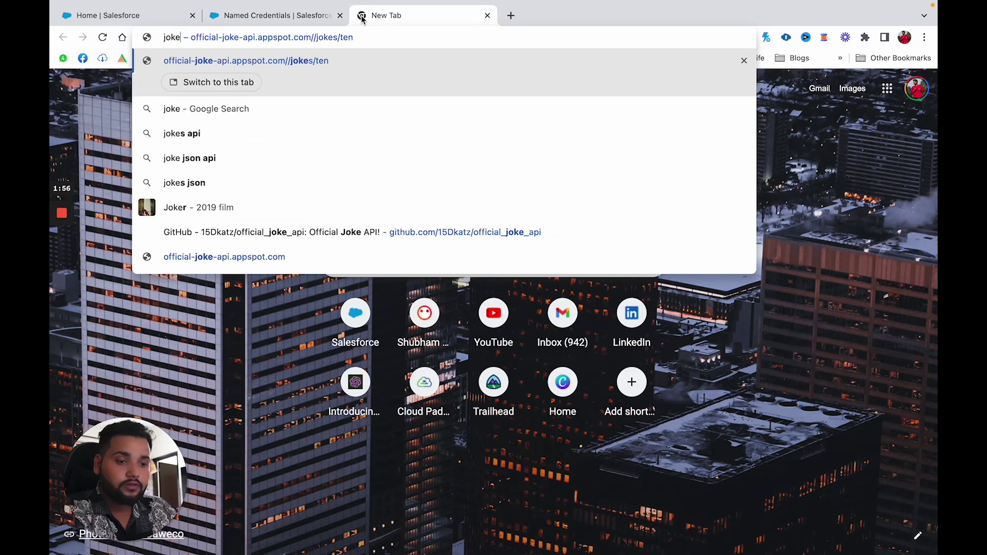
left_click(220, 257)
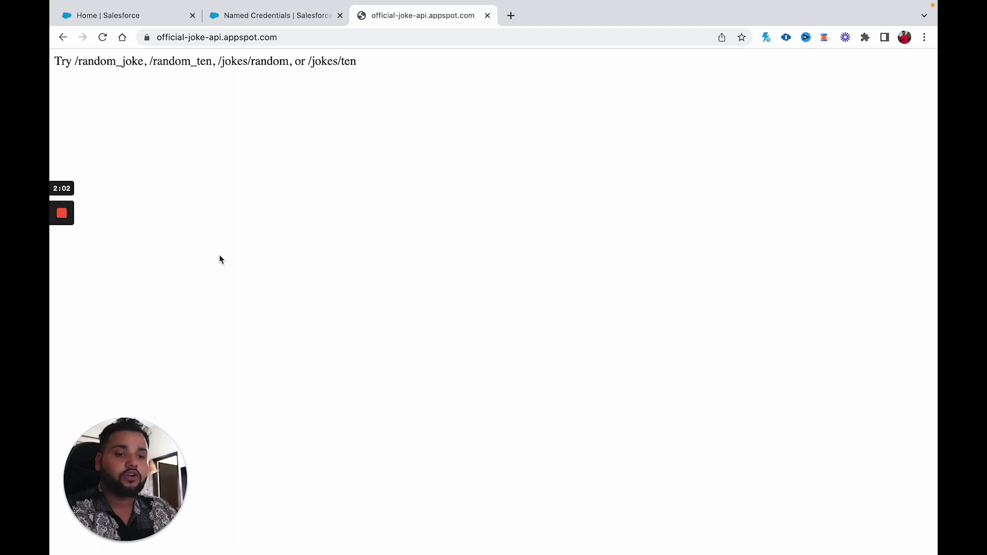
Copy the random_joke path from the joke API page and load official-joke-api.appspot.com/random_joke
double_click(63, 61)
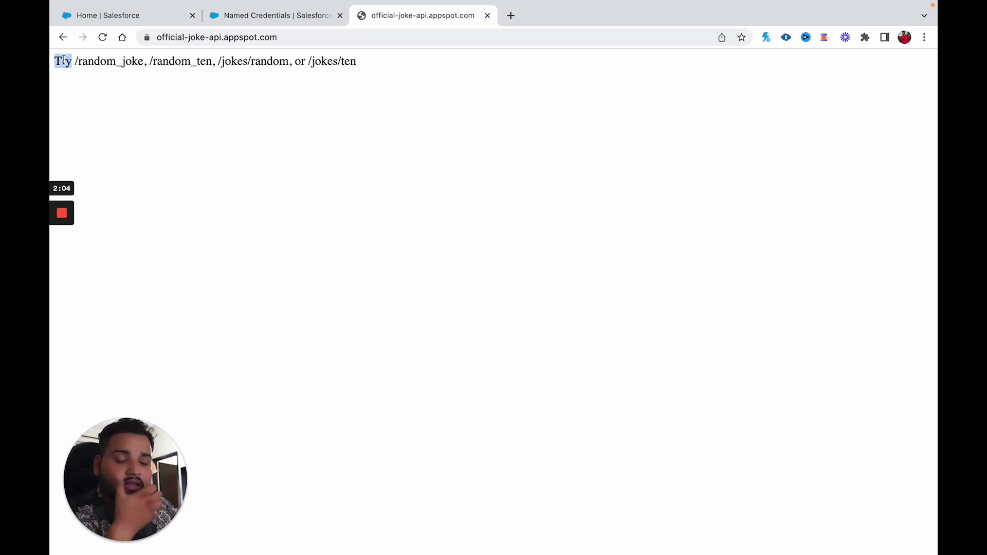
double_click(101, 63)
key("super+c")
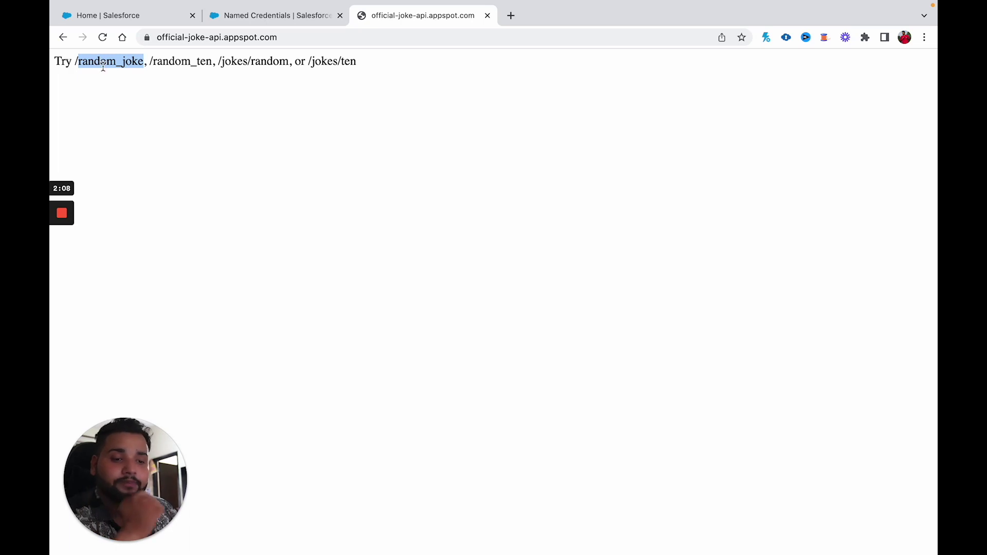
left_click(278, 35)
left_click(287, 35)
type("/")
key("super+v")
key("Return")
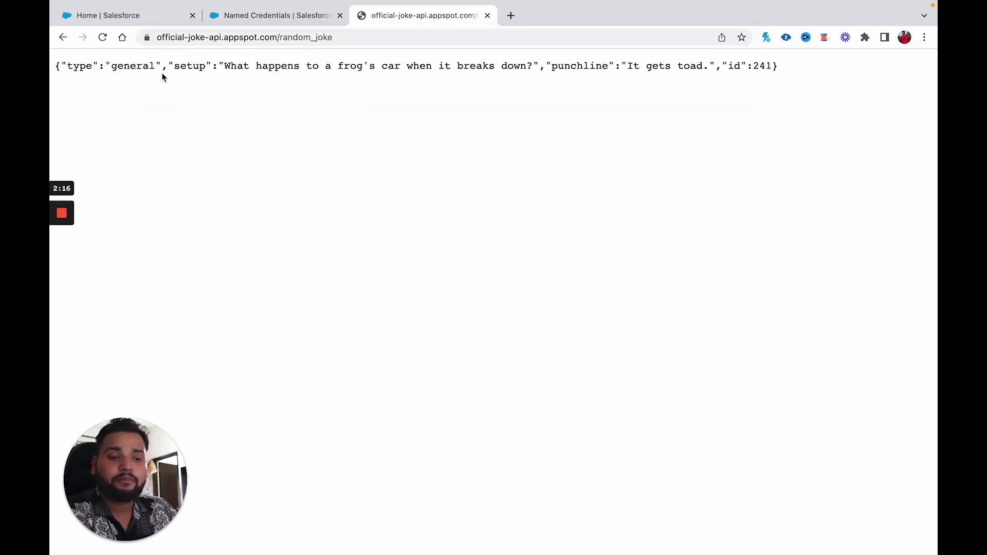
Examine the type, setup and punchline fields in the random joke's JSON response
double_click(77, 66)
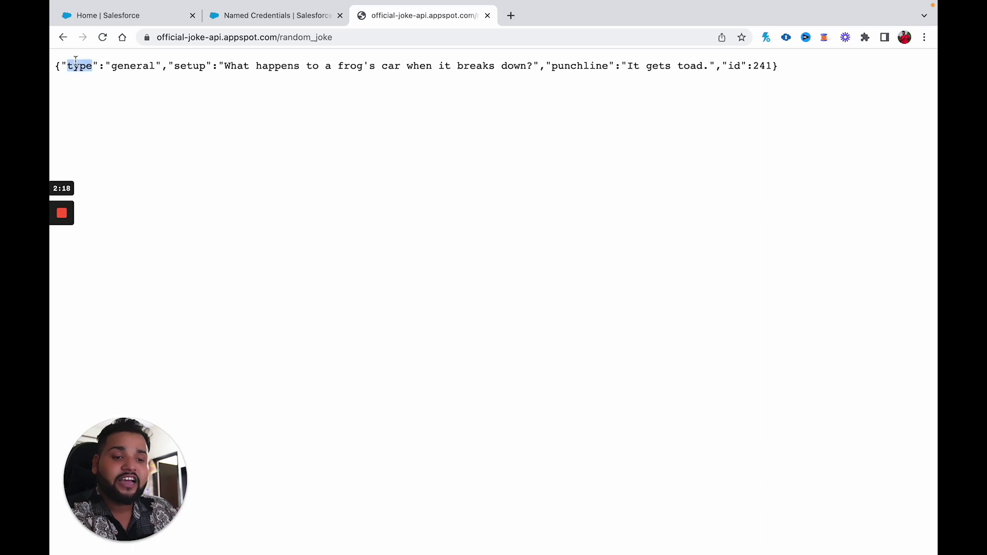
double_click(190, 65)
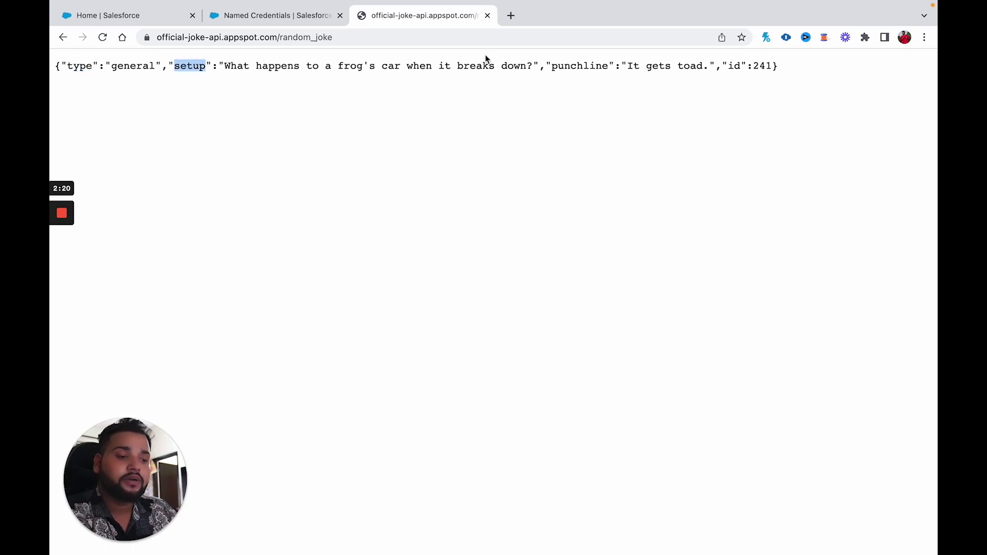
double_click(570, 66)
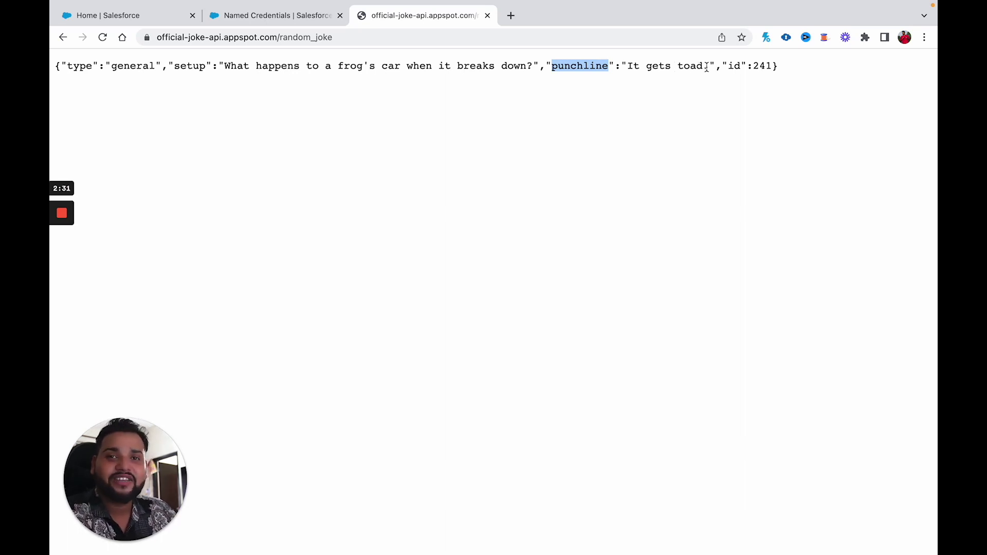
Return to the joke API's base page and highlight its full base URL
left_click(63, 37)
double_click(245, 35)
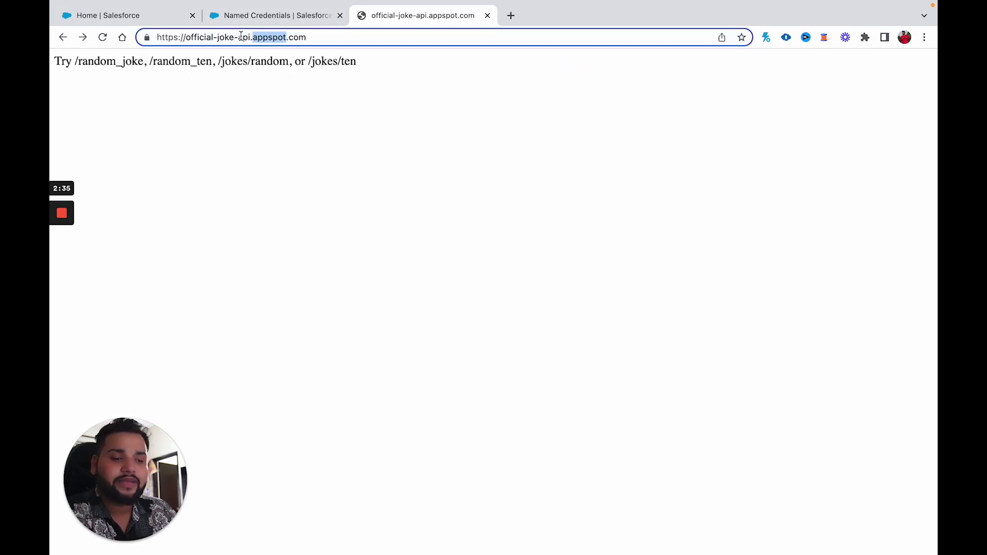
triple_click(241, 36)
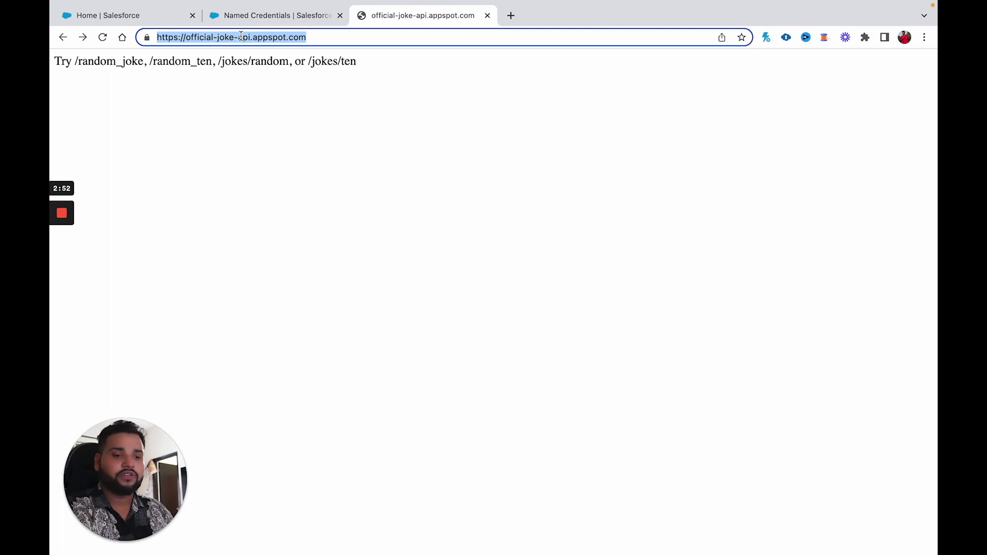
Back in Salesforce Setup, start a new external credential with label Joke Ext Cred and name Joke_Ext_Cred
left_click(243, 16)
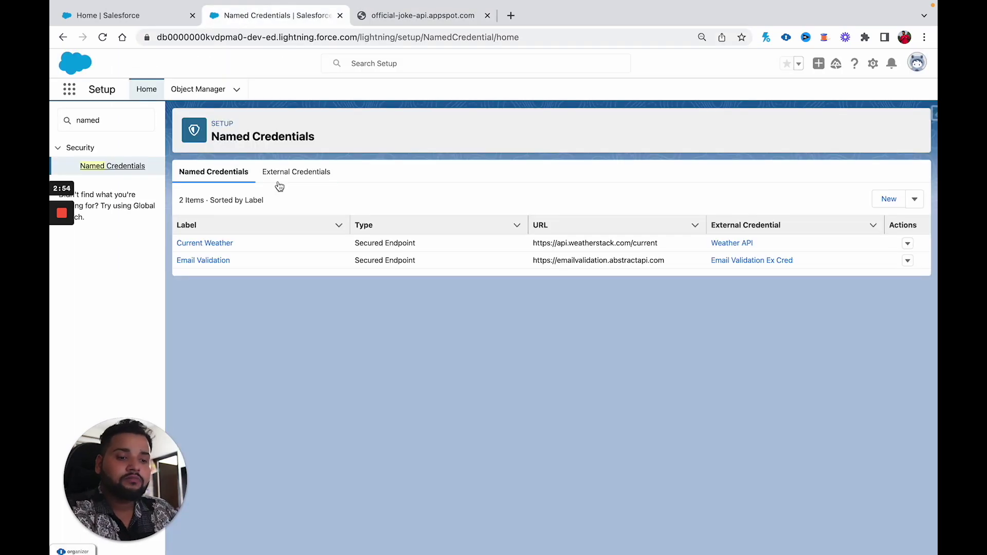
left_click(288, 172)
left_click(906, 200)
type("Joke Ext Cred")
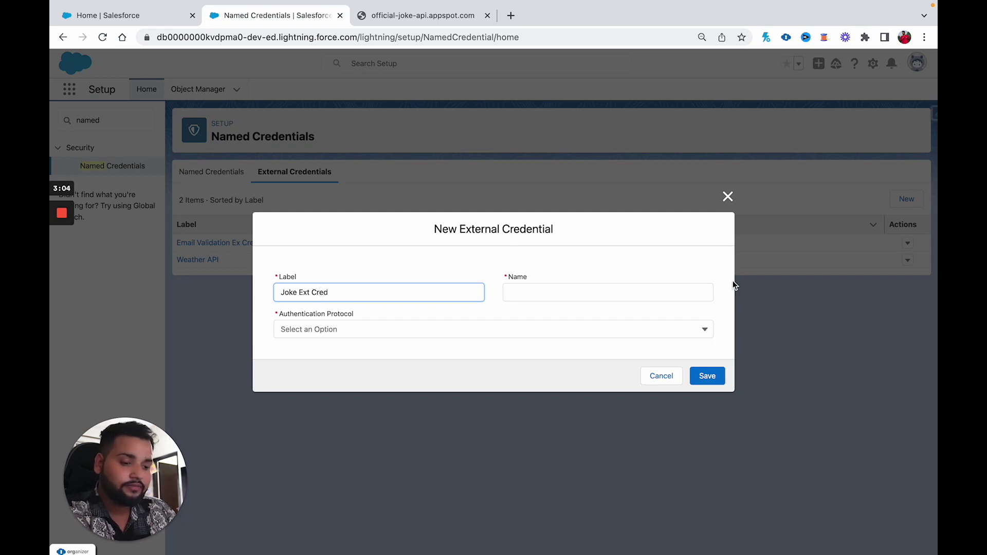
left_click(599, 290)
type("Joke_Ext_c")
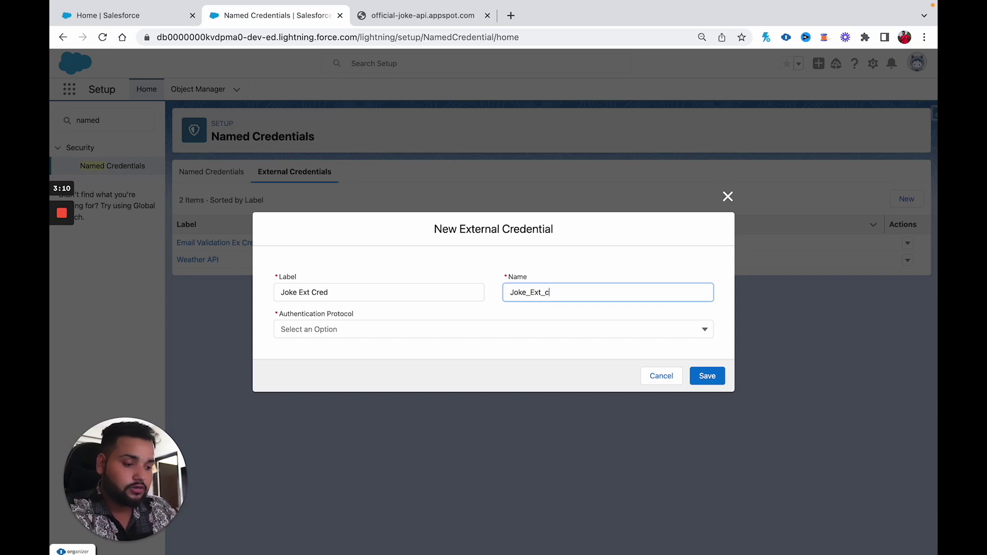
type("Cred")
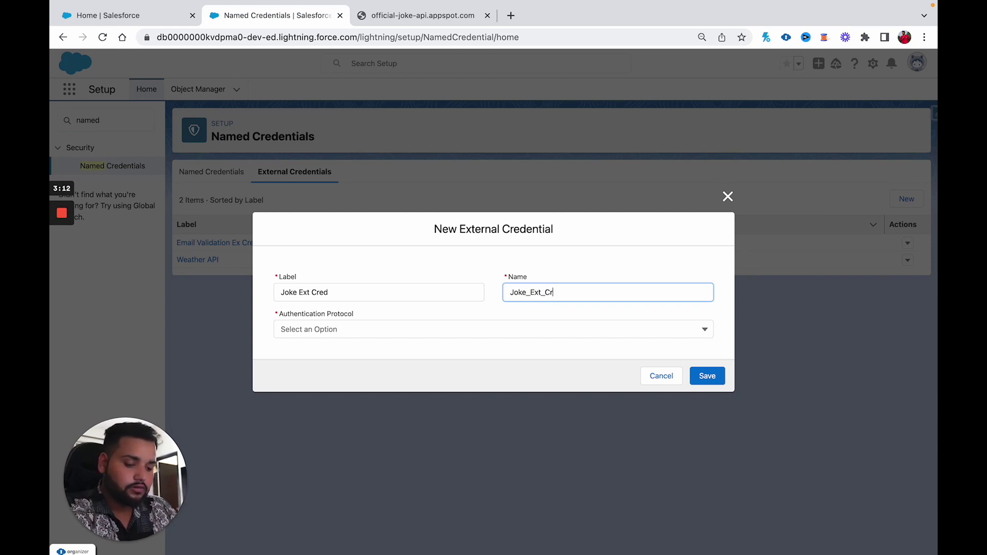
Set the external credential's authentication protocol to Custom and save it
left_click(434, 329)
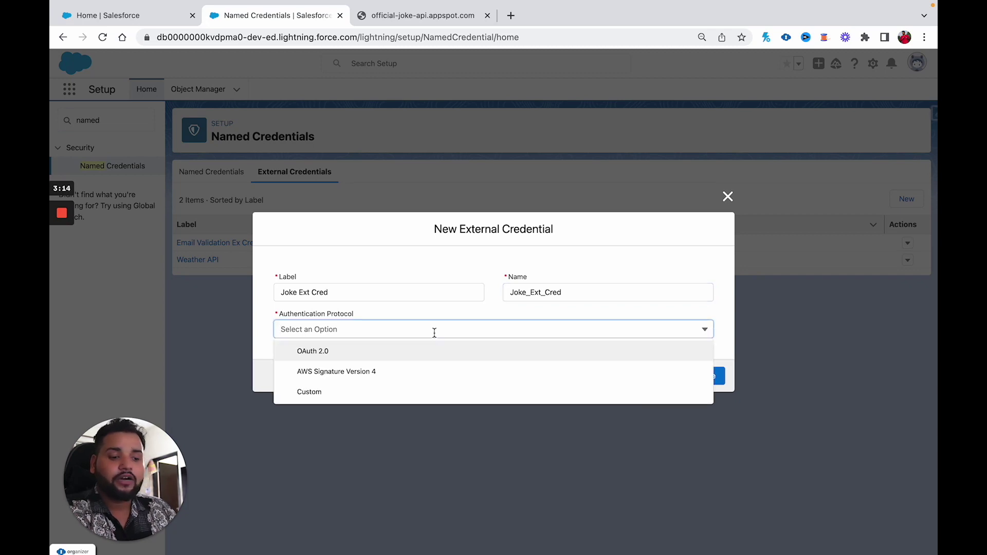
left_click(367, 391)
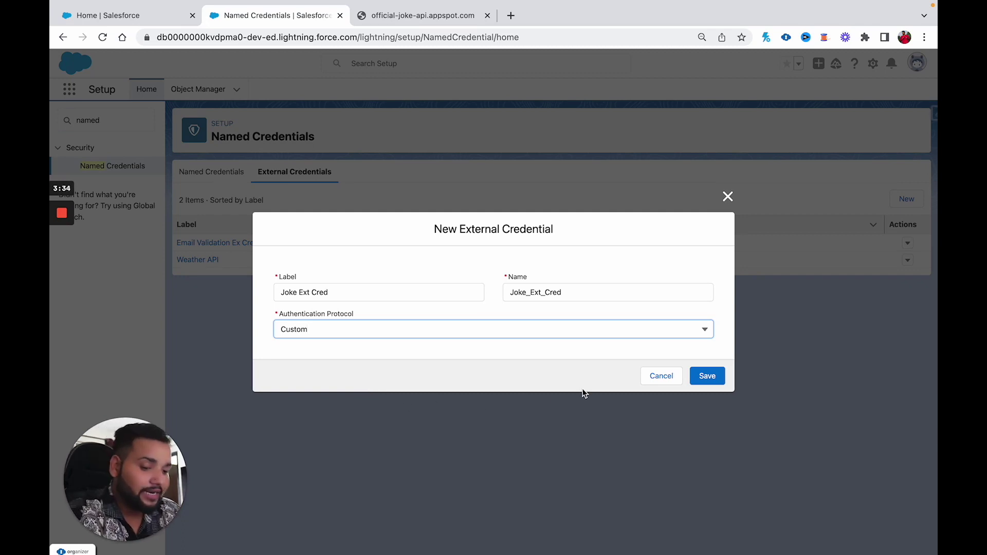
left_click(719, 378)
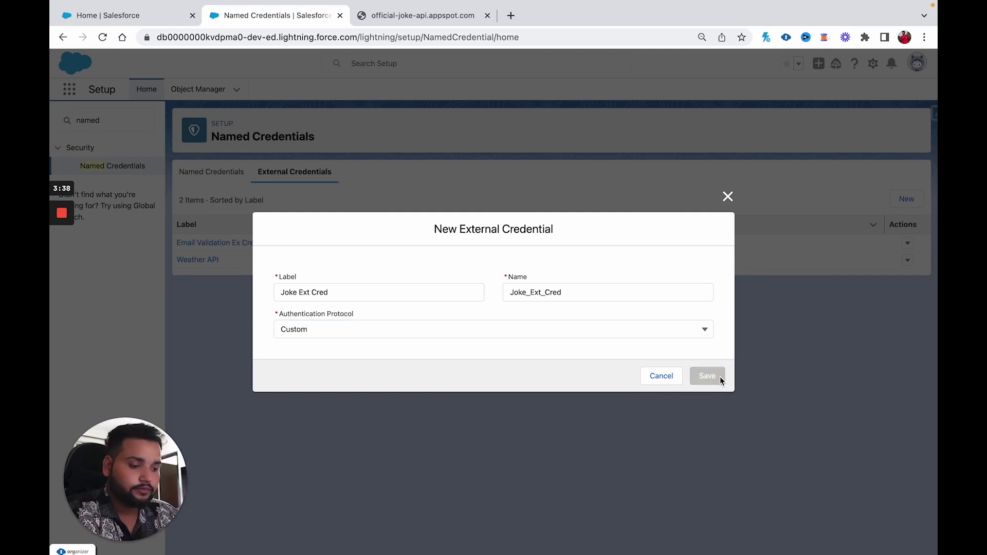
Add a principal with parameter name Joke Principal and sequence number 1 to the Joke Ext Cred external credential
scroll(533, 365, "down", 3)
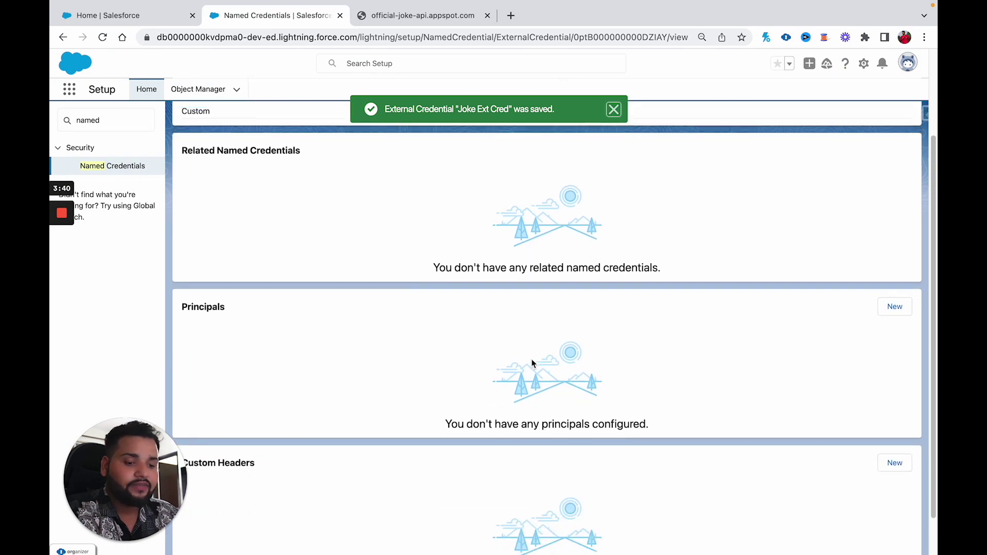
left_click(895, 304)
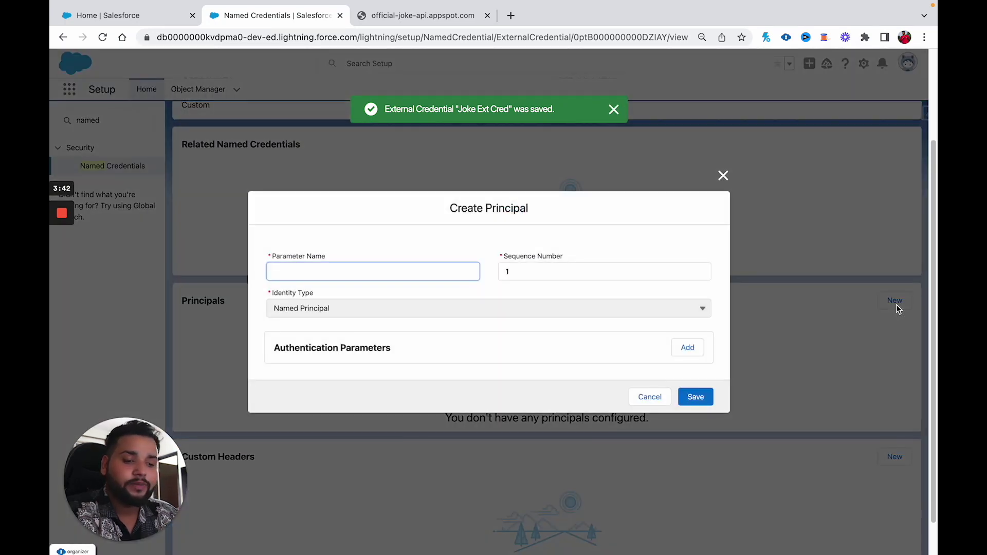
type("Joke P")
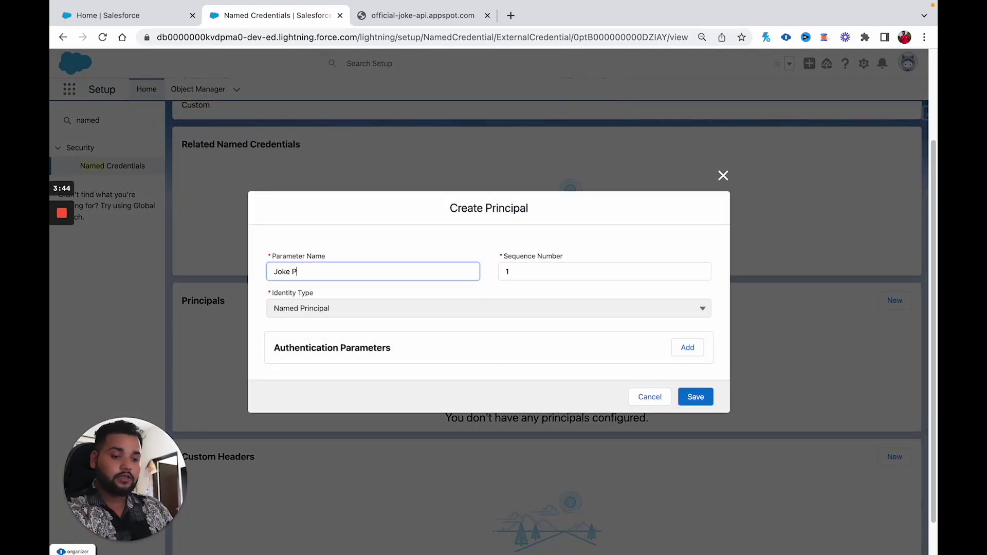
type("rincipal")
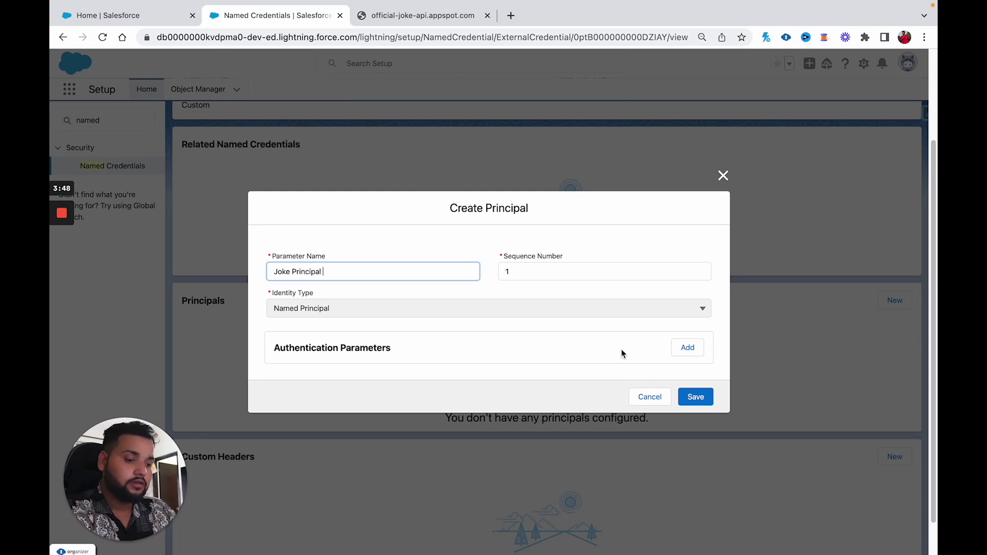
left_click(695, 398)
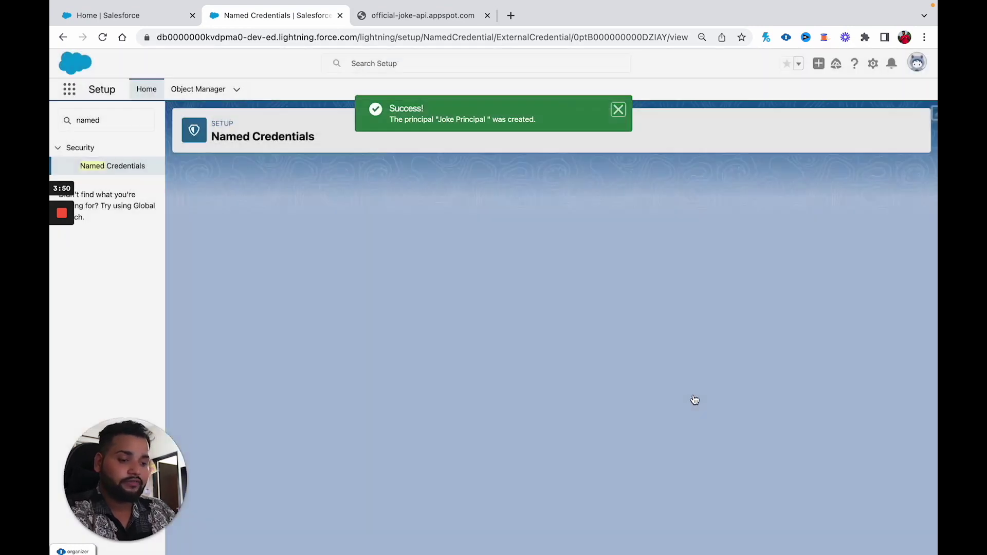
scroll(372, 410, "down", 3)
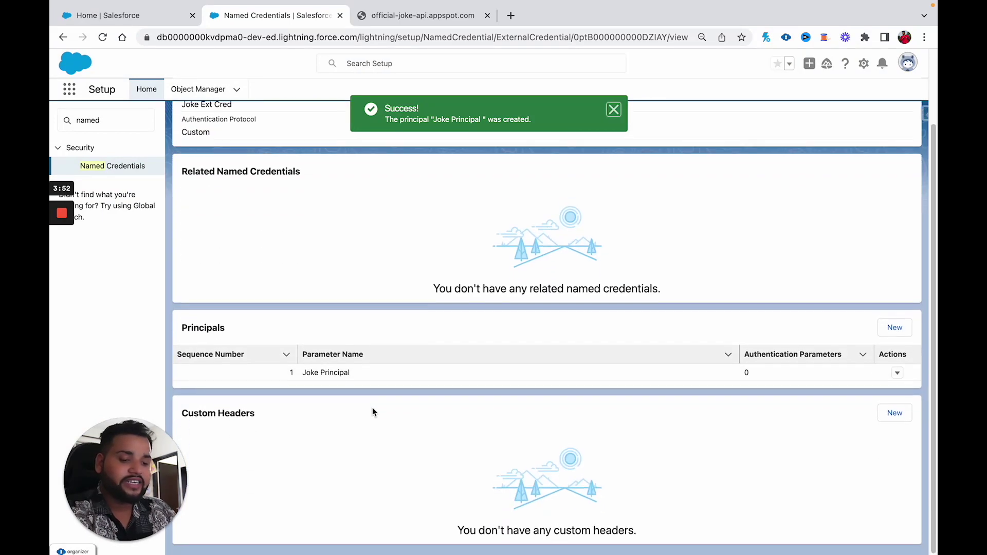
scroll(374, 391, "up", 3)
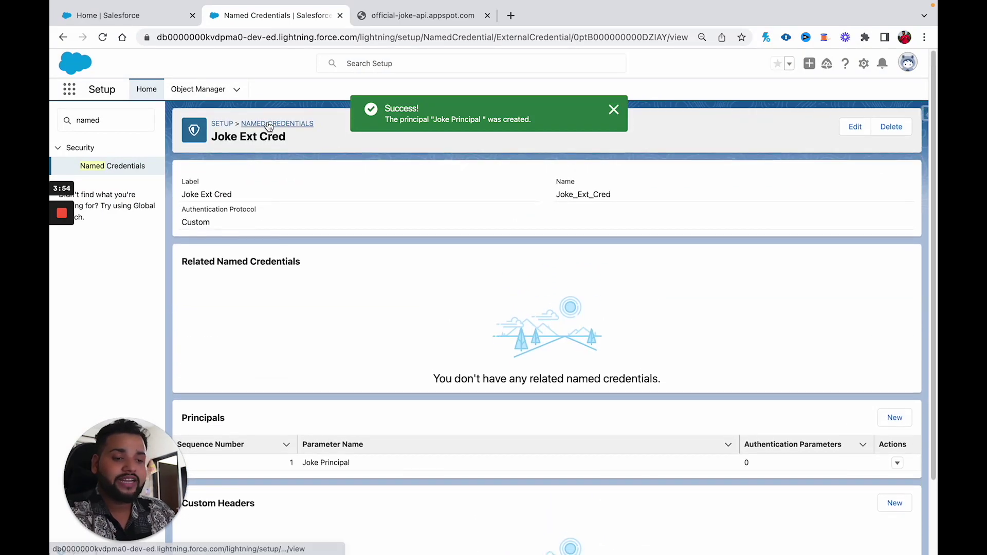
Start a new named credential with label and name Joke, enabled for callouts
left_click(268, 124)
left_click(215, 172)
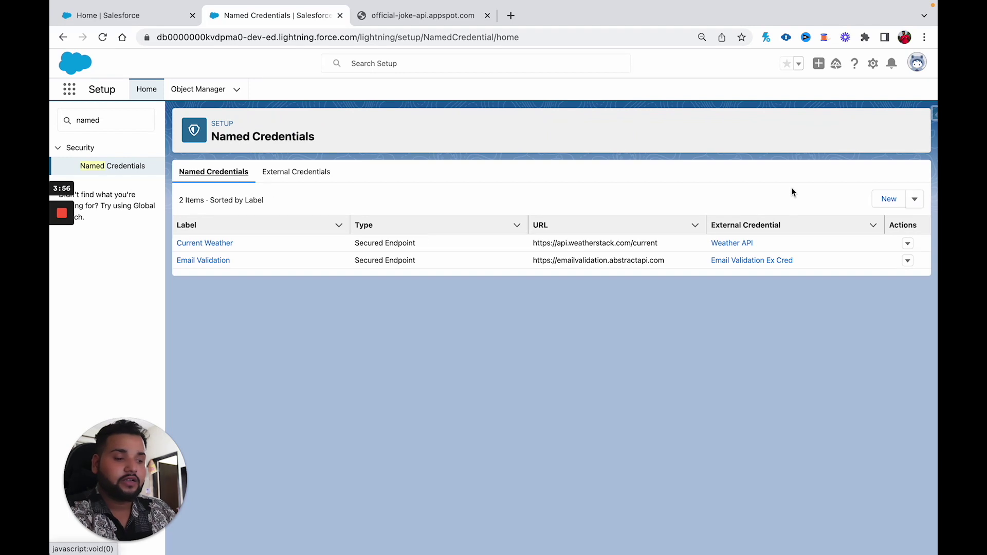
left_click(889, 199)
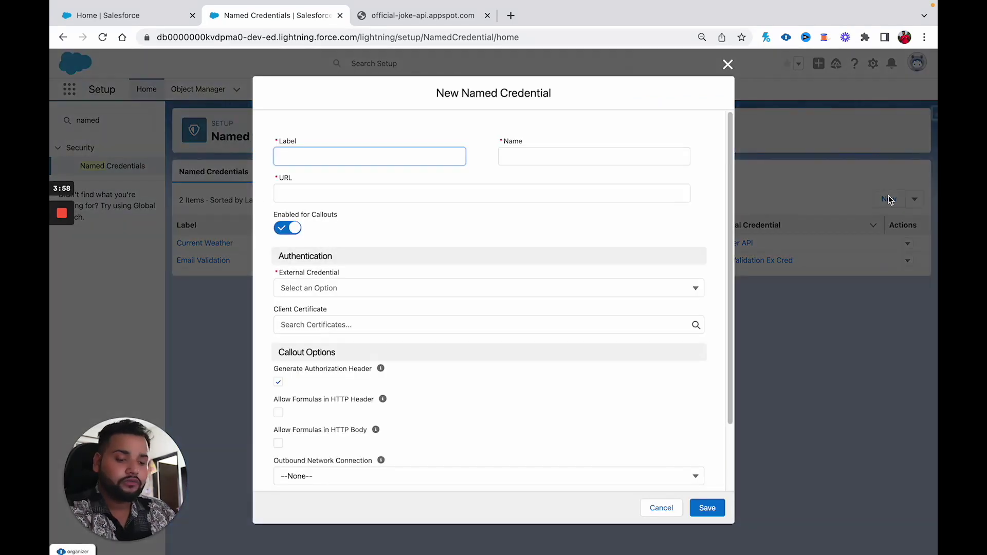
type("Joke")
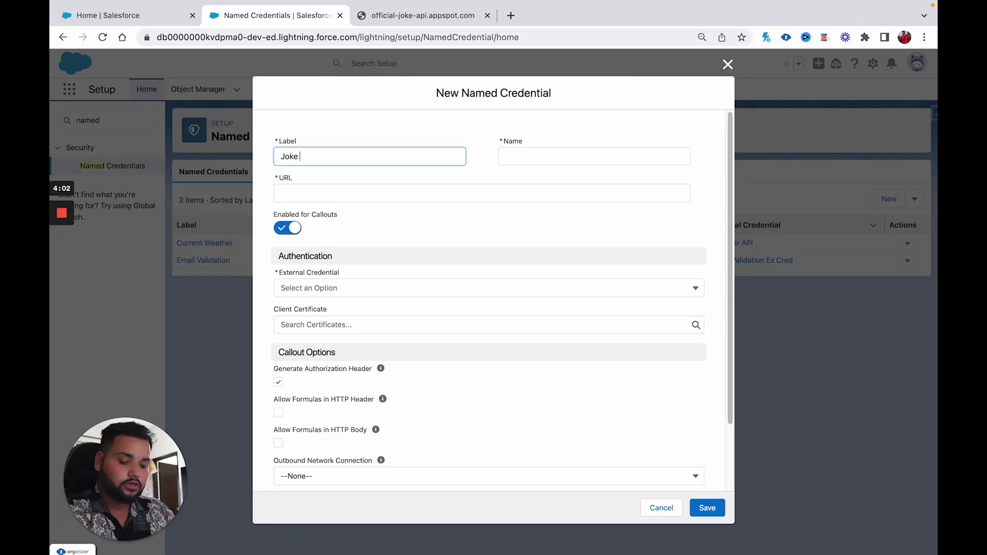
left_click(540, 157)
type("Joke")
left_click(450, 225)
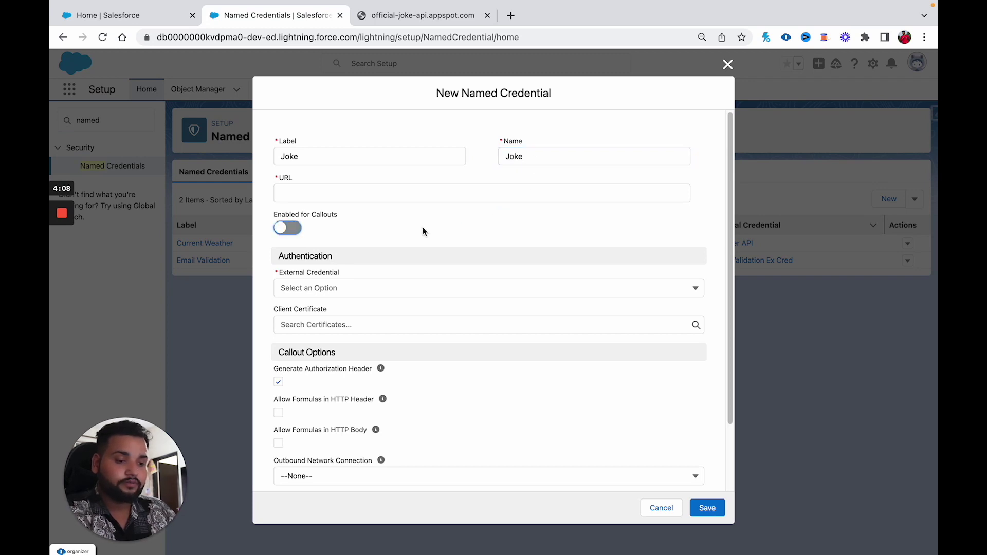
left_click(285, 230)
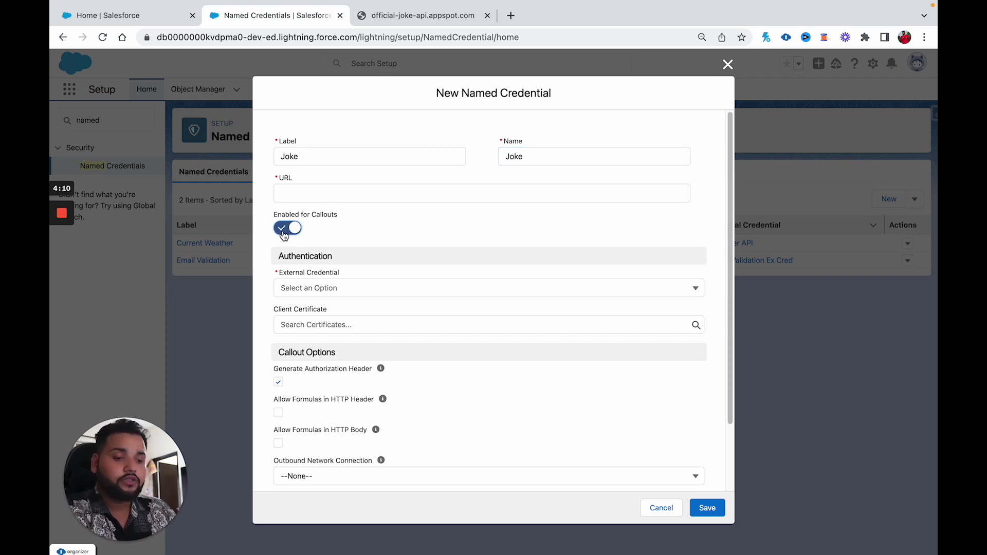
left_click(292, 192)
left_click(422, 15)
left_click(328, 37)
key("ctrl+c")
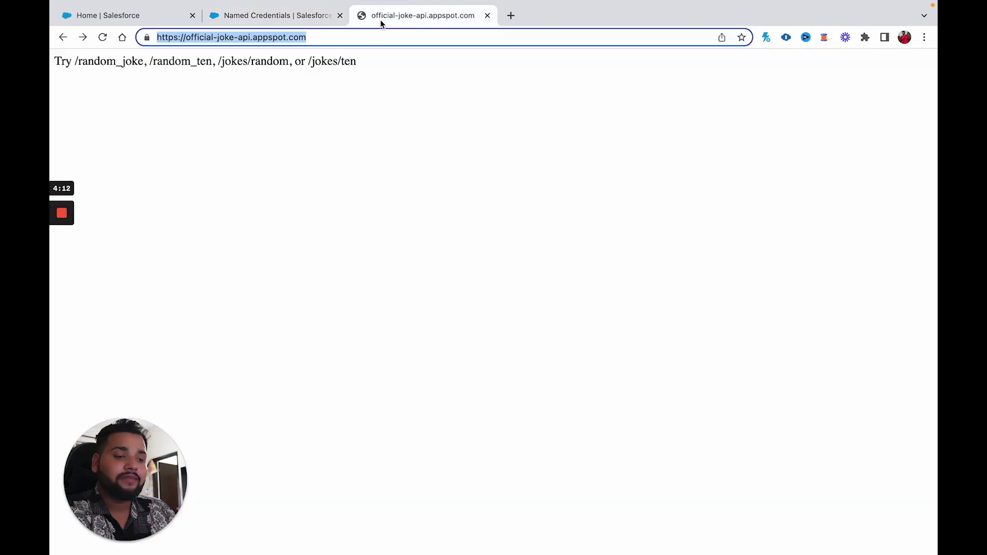
left_click(279, 19)
key("ctrl+v")
Link the Joke named credential to the external credential Joke Ext Cred and save it
scroll(407, 238, "down", 3)
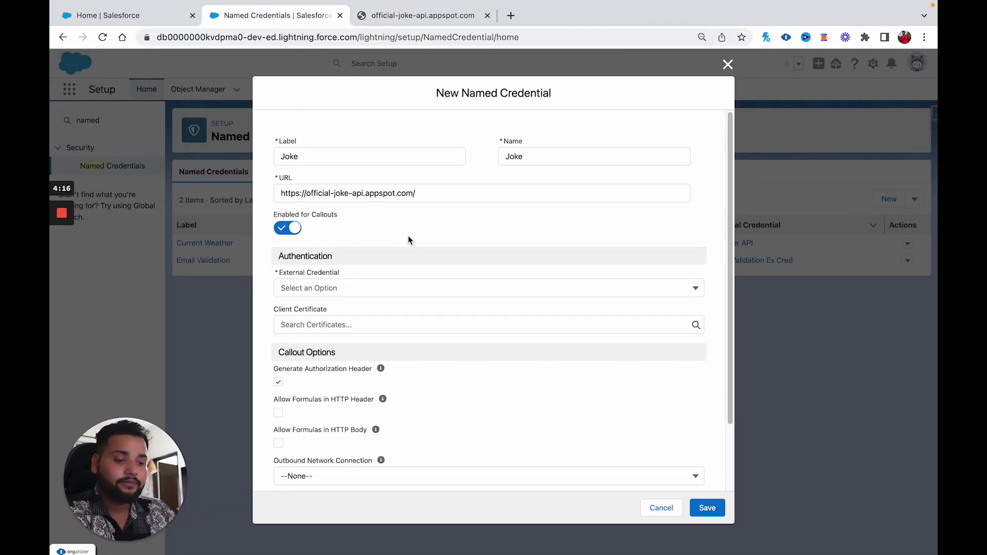
left_click(307, 209)
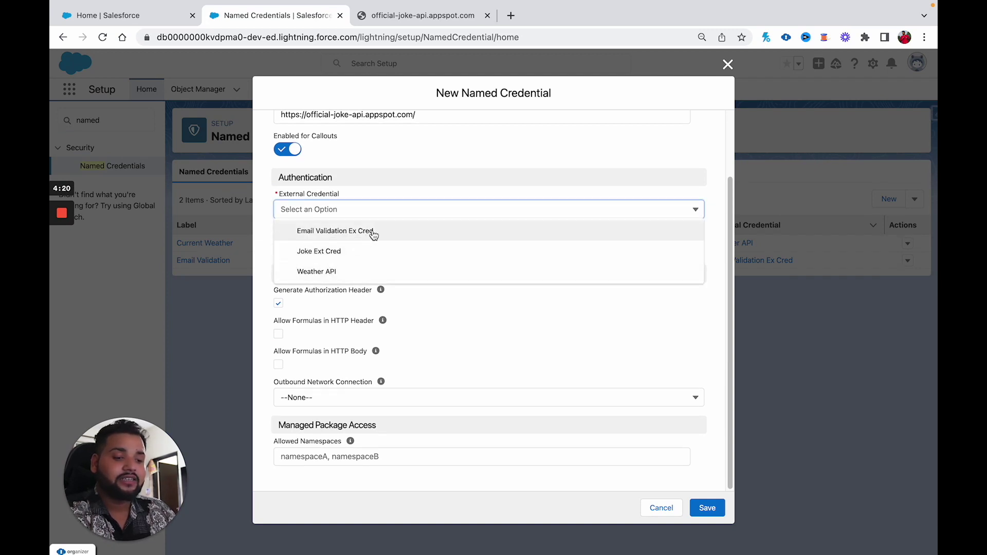
left_click(340, 252)
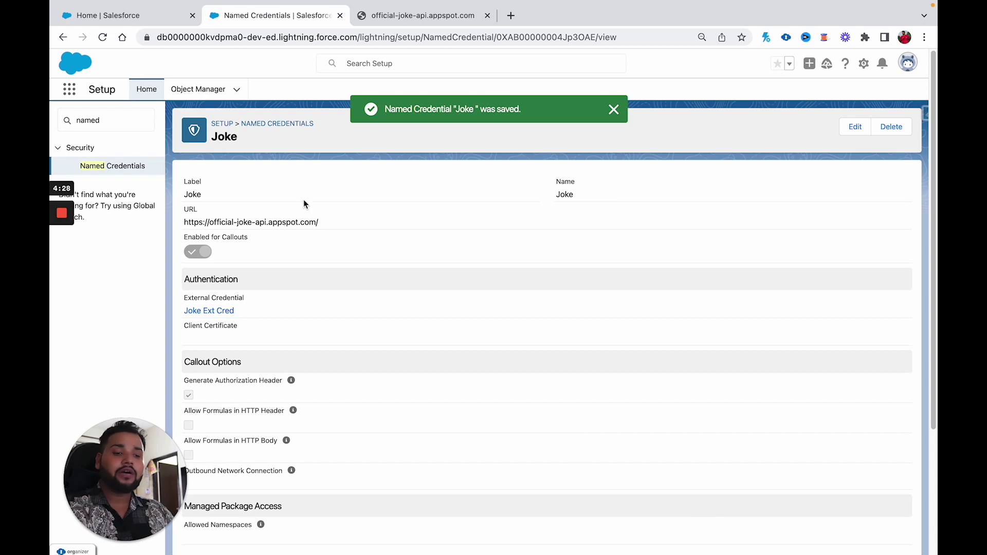
Open the Joke Ext Cred external credential to review its related named credential and principal
left_click(260, 124)
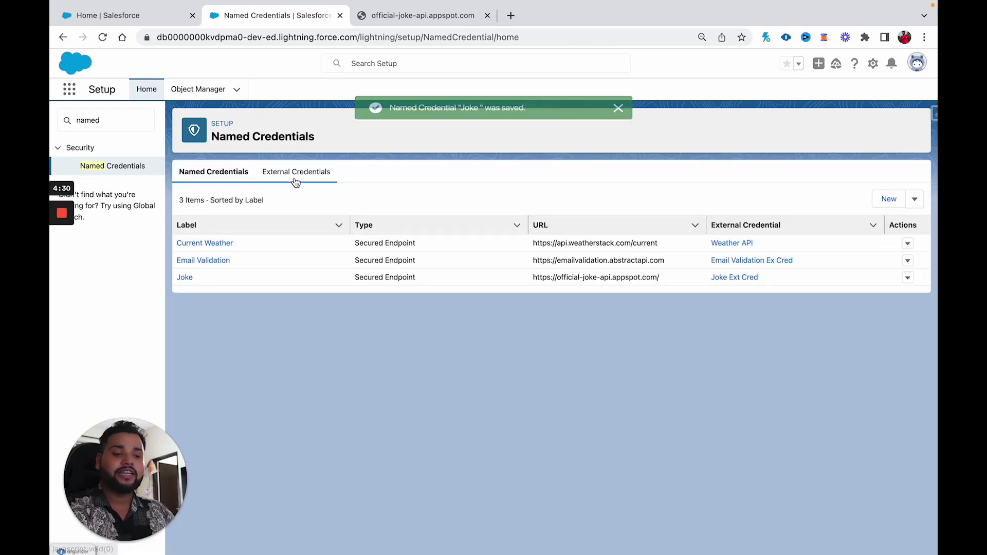
left_click(294, 172)
left_click(206, 260)
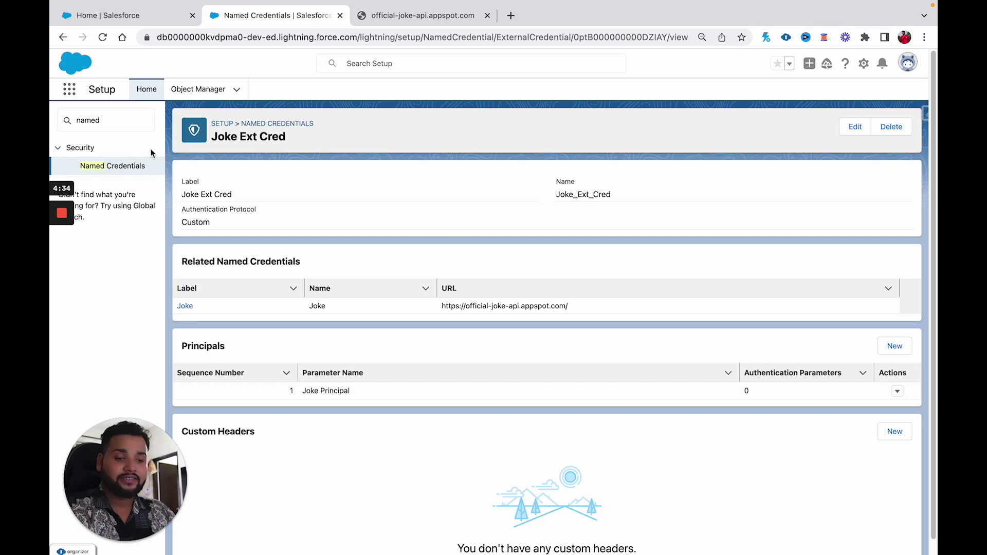
Find Permission Sets in Setup with the search term perm and open the Http Callout Flow permission set
left_click(88, 122)
double_click(88, 122)
type("perm")
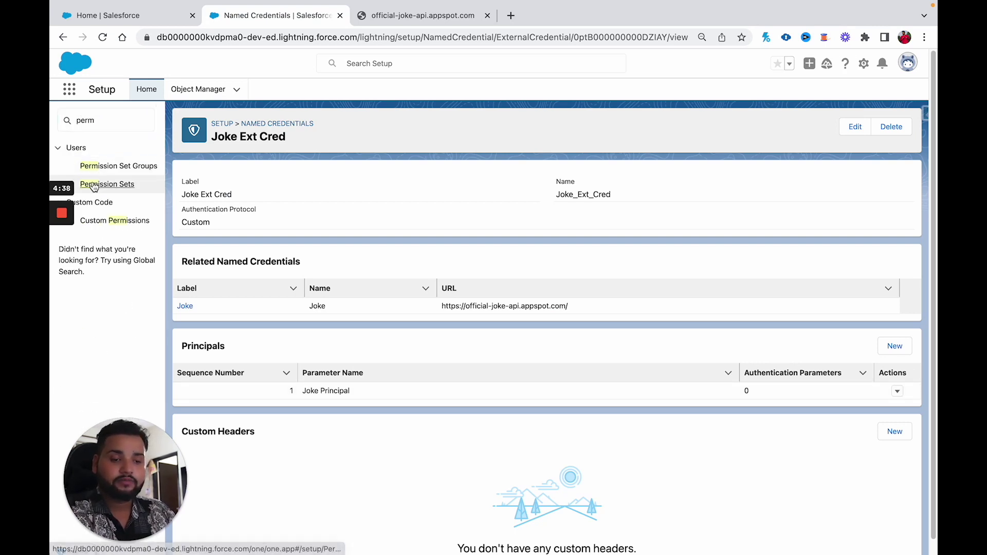
left_click(94, 186)
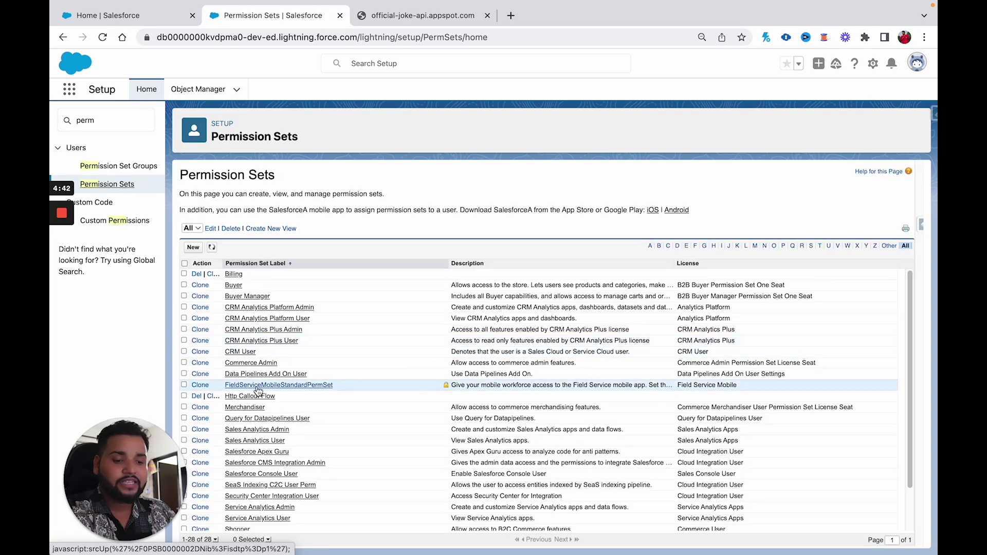
left_click(244, 398)
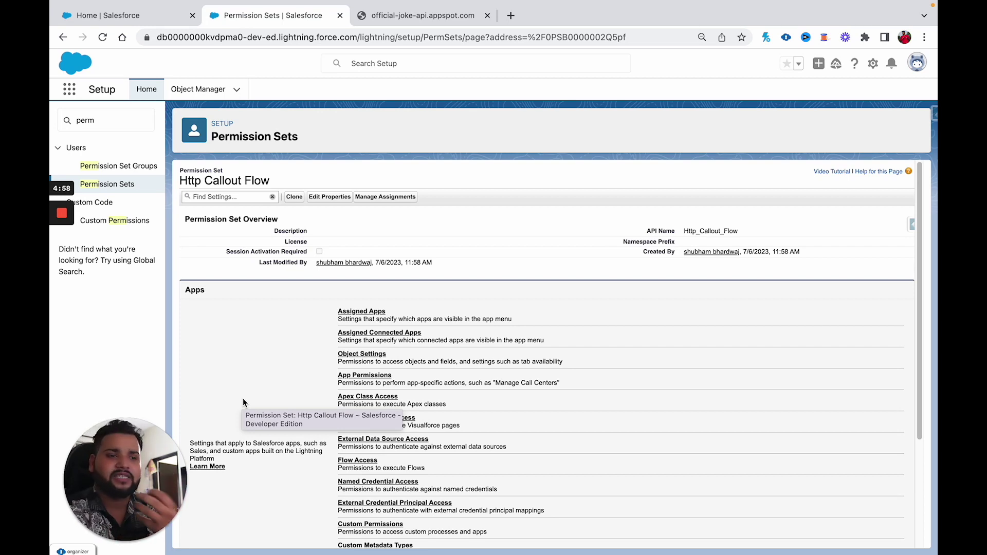
Enable external credential principal access for Joke_Ext_Cred - Joke Principal in the permission set, save, and open its user assignments
left_click(396, 504)
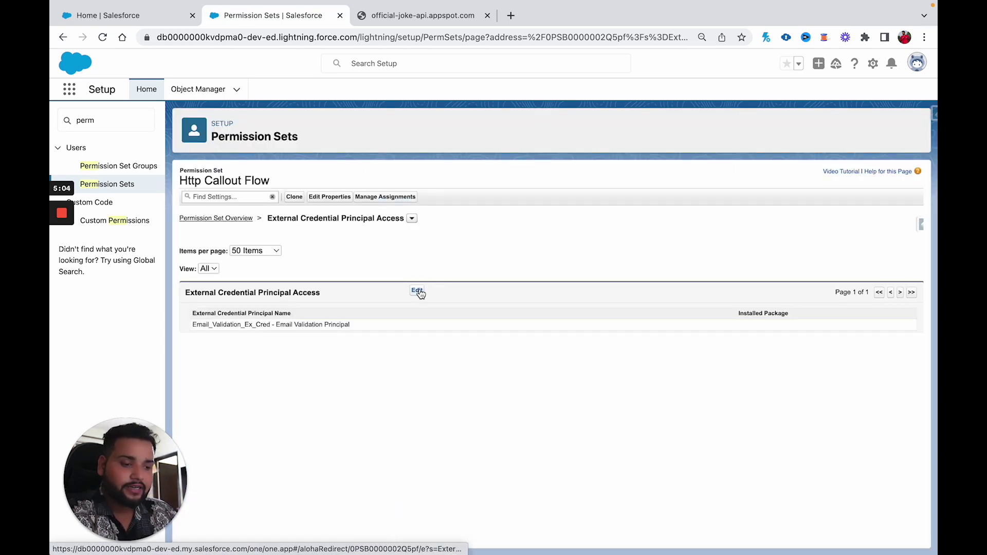
left_click(417, 291)
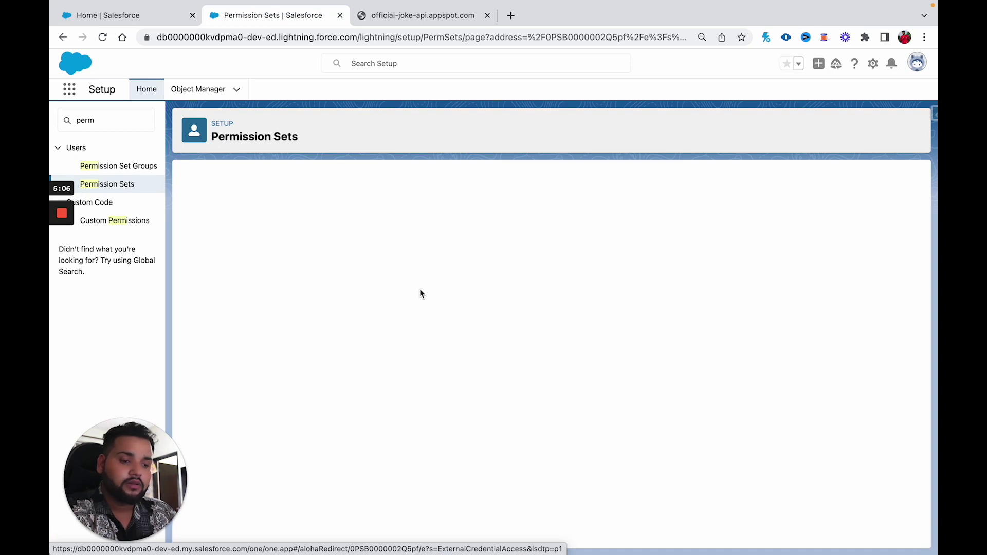
left_click(260, 323)
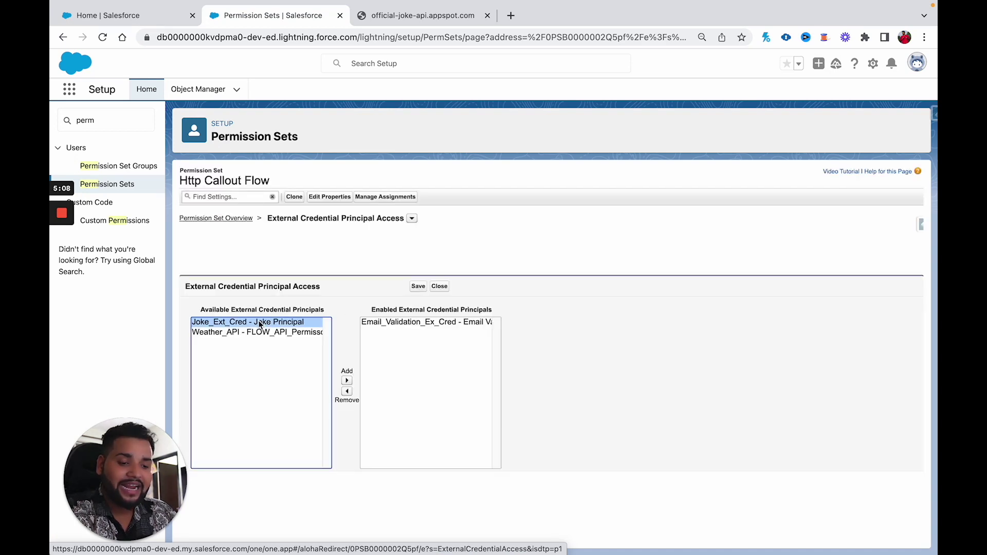
left_click(347, 380)
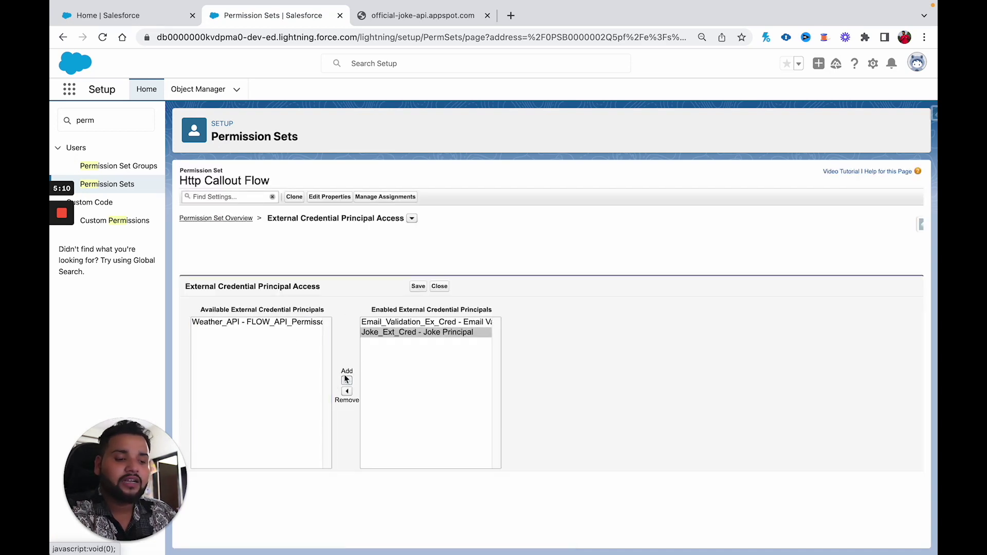
left_click(418, 288)
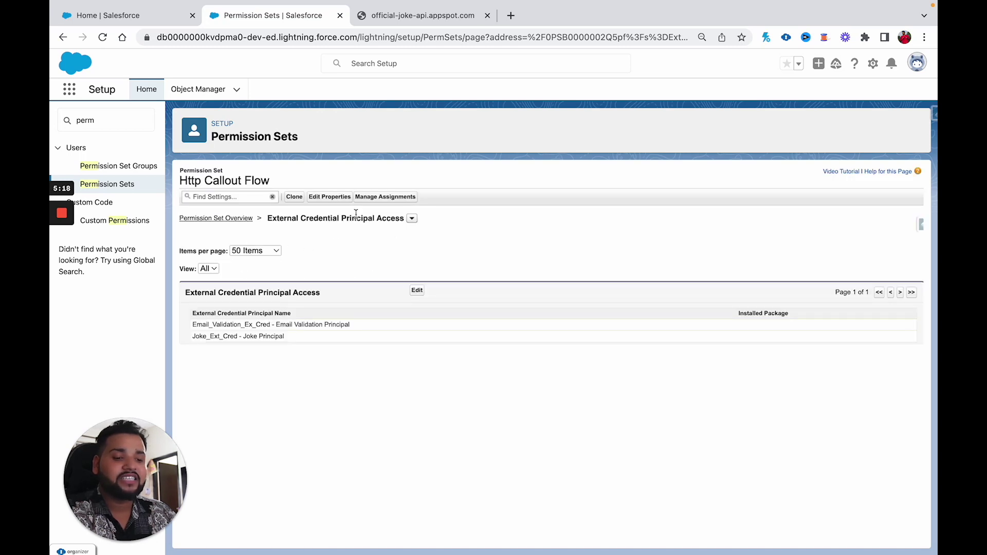
left_click(380, 197)
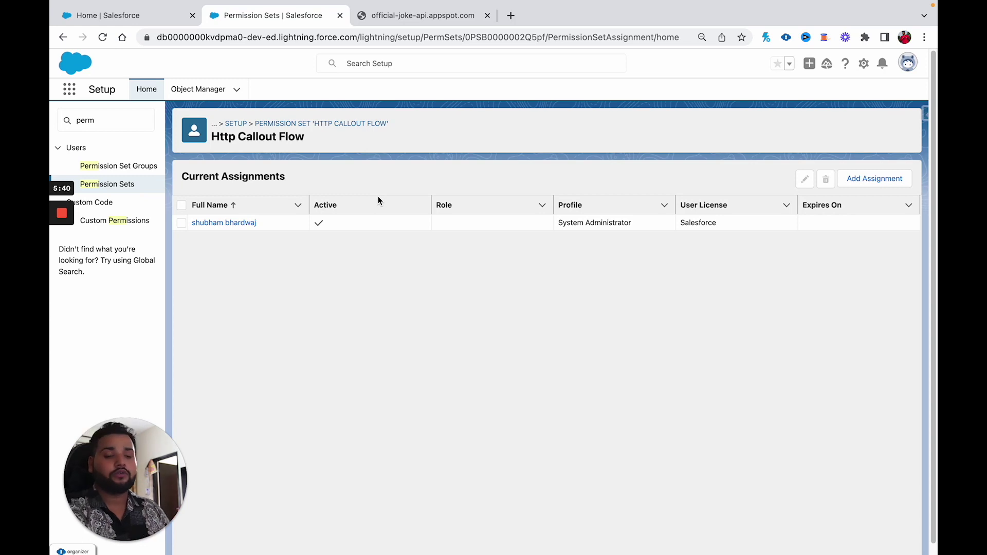
Find Flows in Setup with the search term flow and create a new Screen Flow
double_click(89, 117)
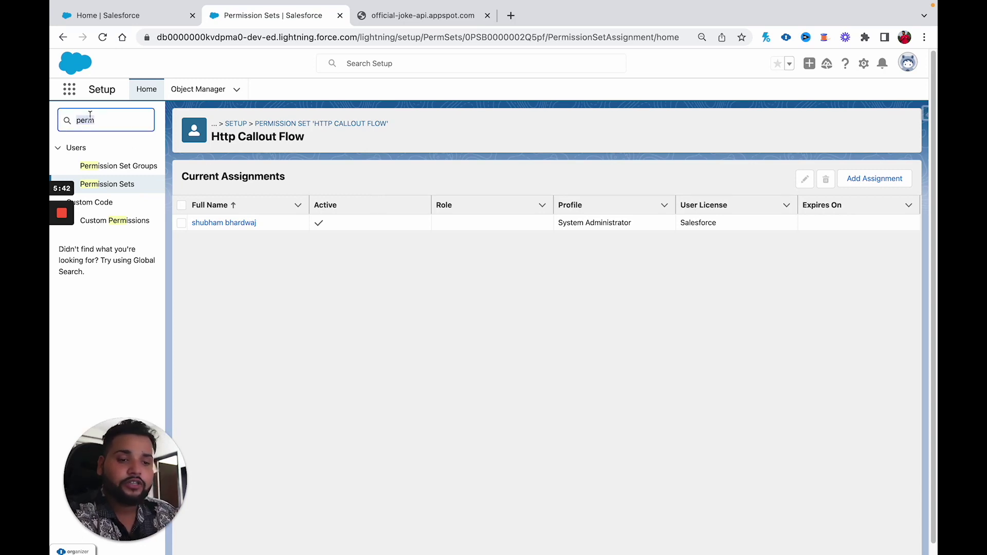
key("BackSpace")
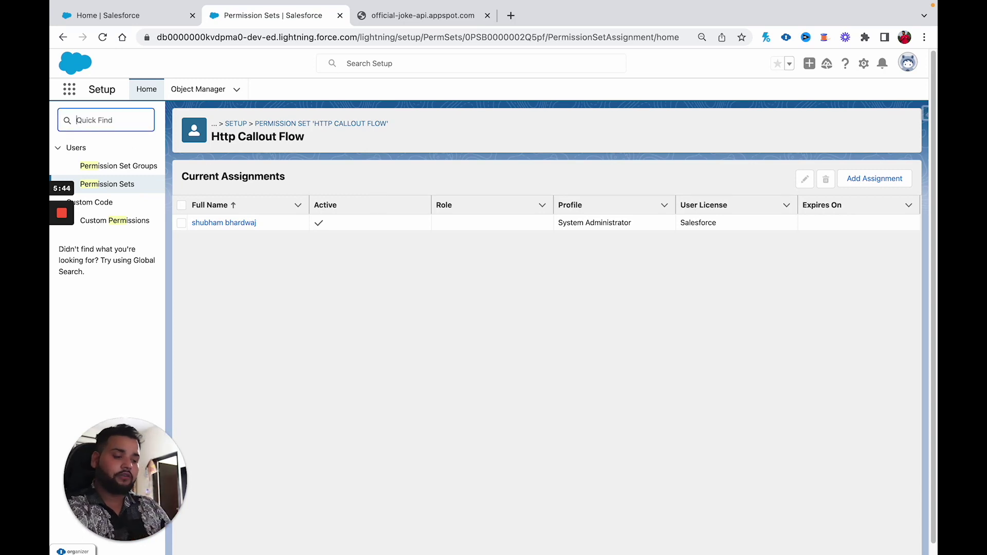
type("flow")
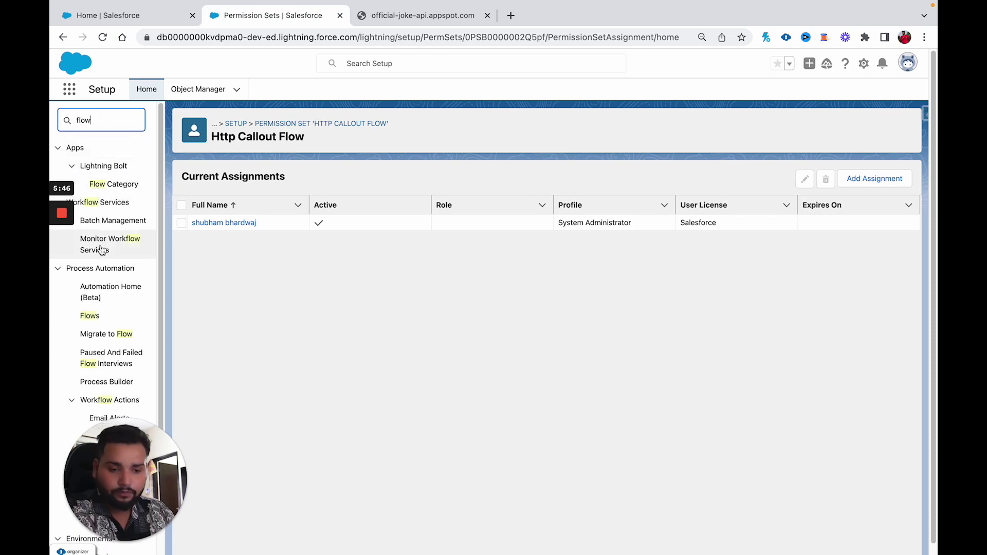
left_click(91, 317)
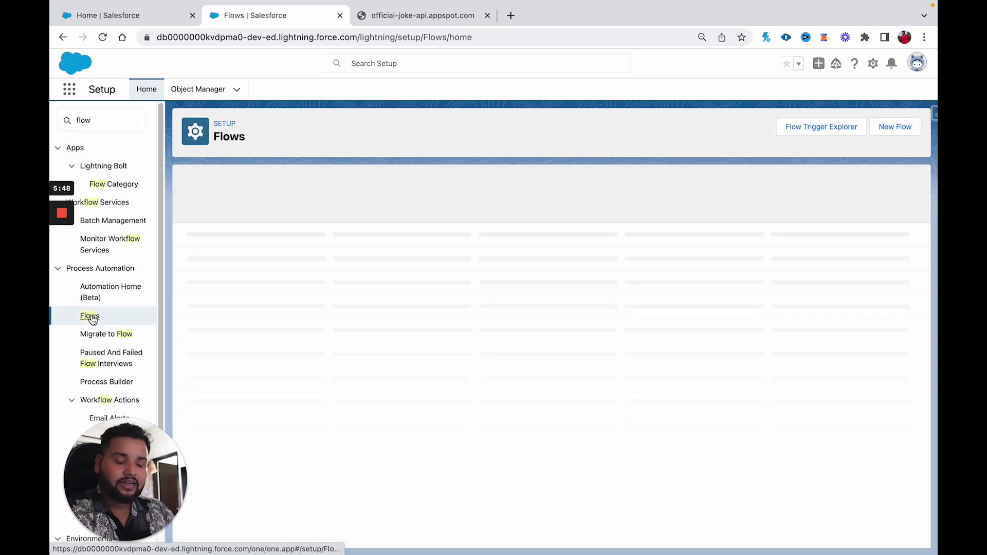
left_click(897, 128)
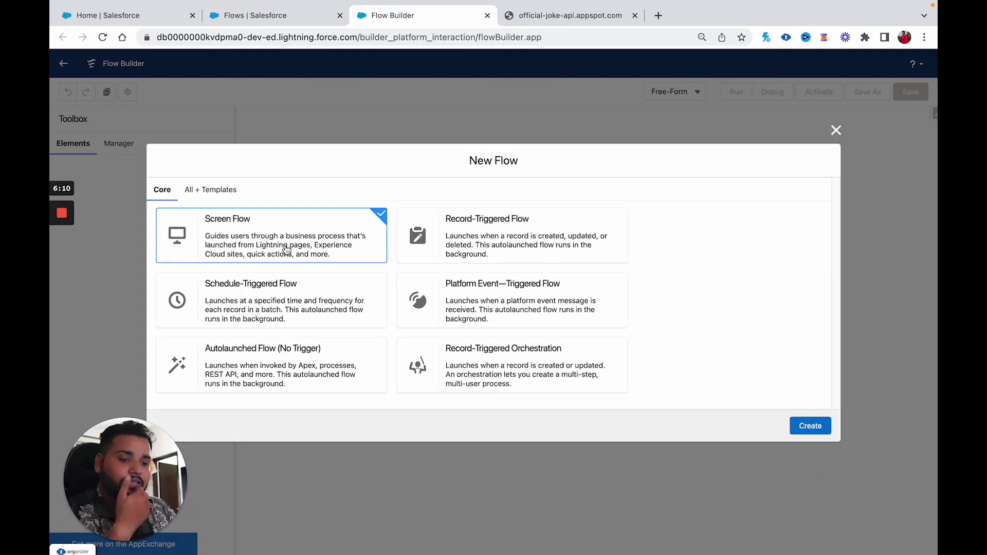
left_click(810, 426)
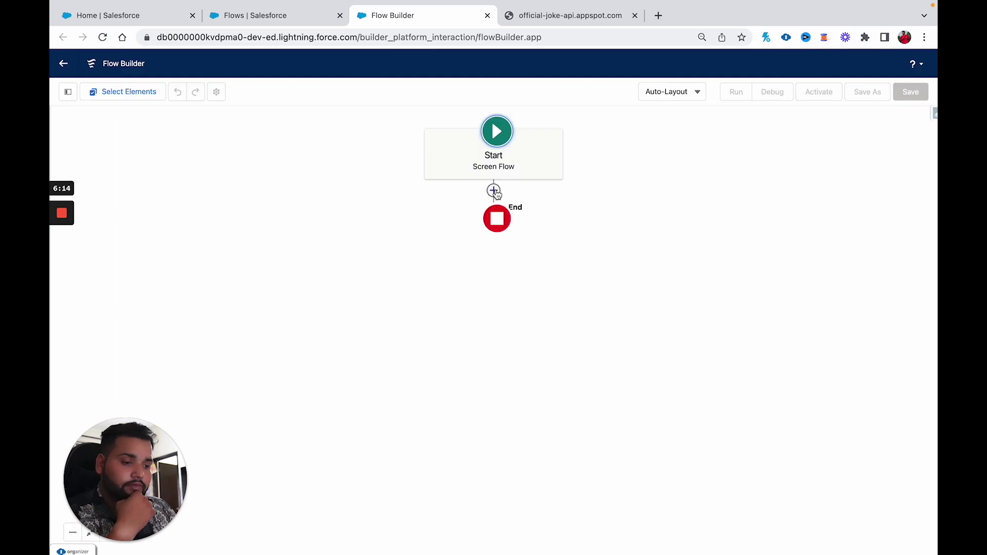
Insert a Screen element after Start and place a Picklist component on the screen
left_click(493, 190)
left_click(477, 242)
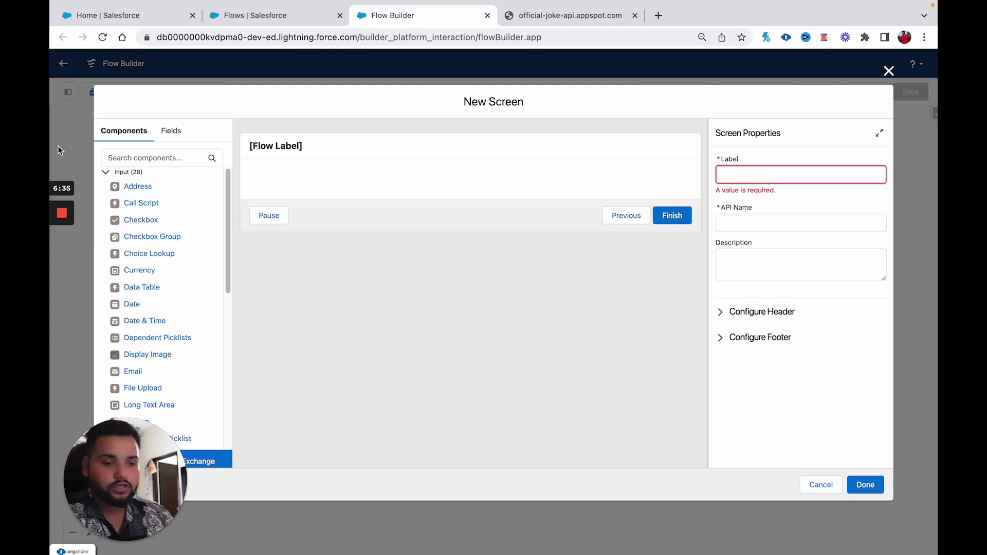
scroll(165, 303, "down", 2)
scroll(166, 305, "down", 1)
left_click(127, 162)
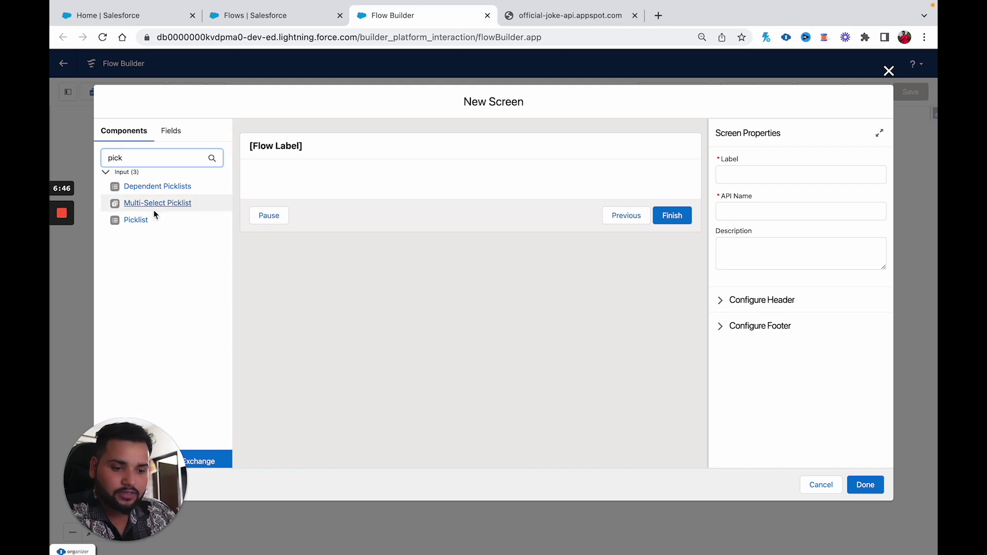
left_click_drag(135, 220, 308, 188)
Label the picklist Choose your Jokes Mode, with API name Choose_your_Jokes_Mode, and make it required
left_click(722, 169)
type("Ch")
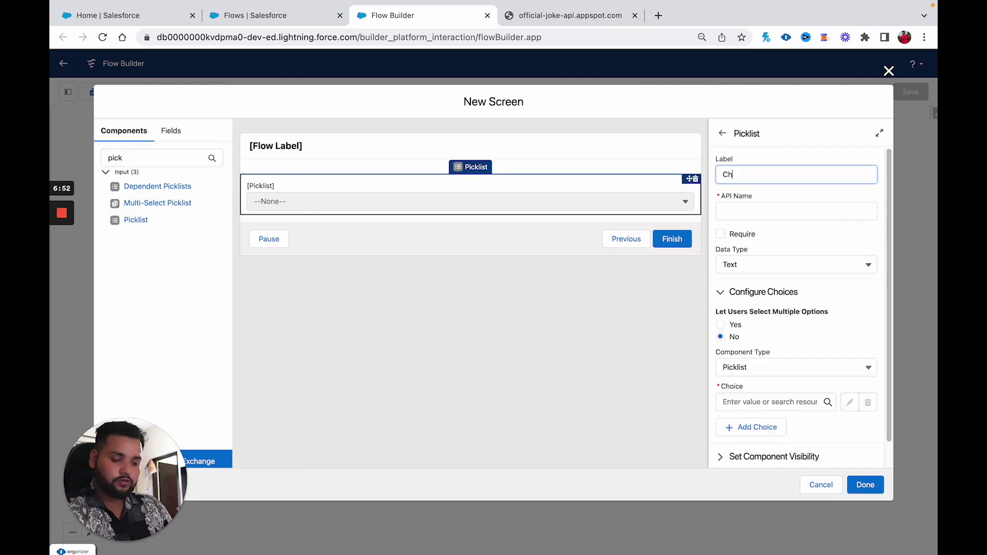
type("oose you")
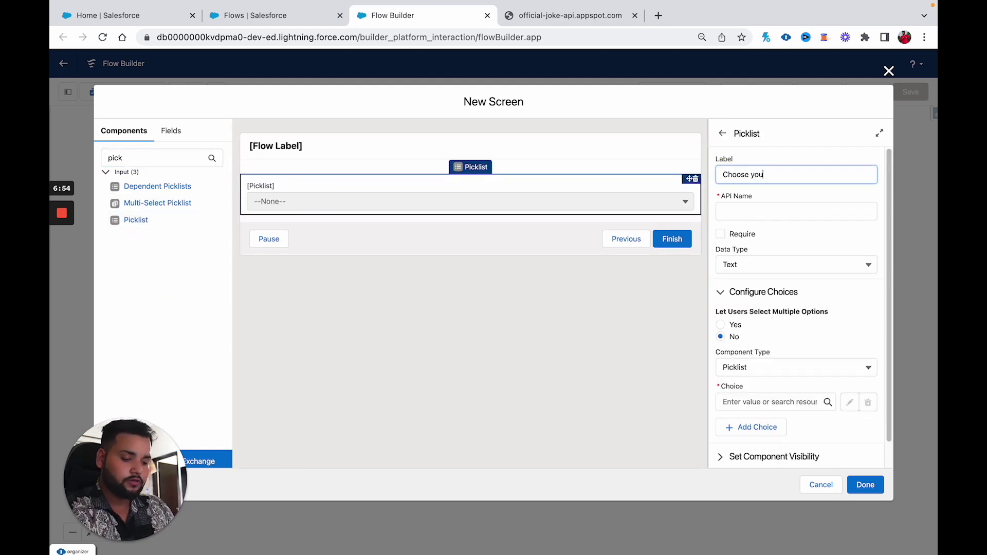
type("r Jokes Mode")
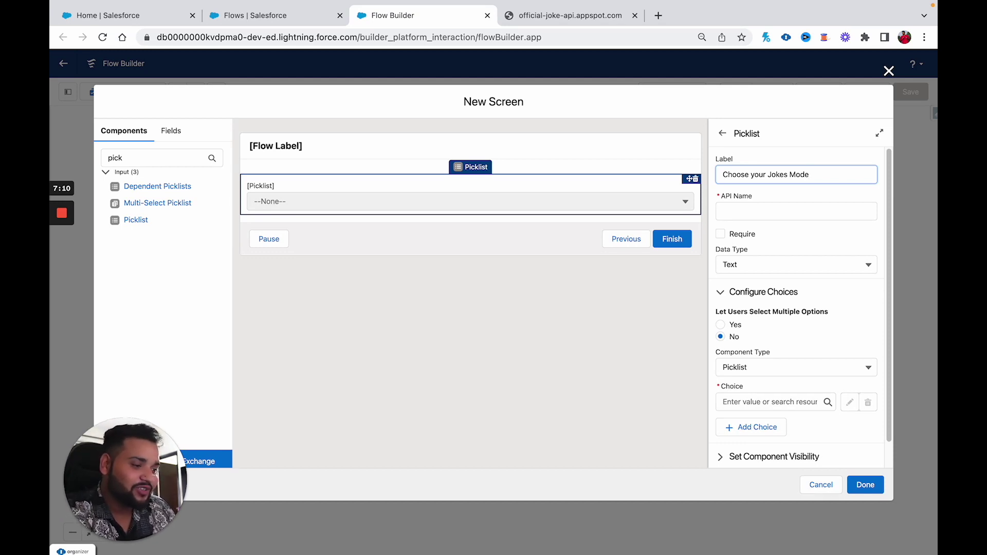
left_click(724, 213)
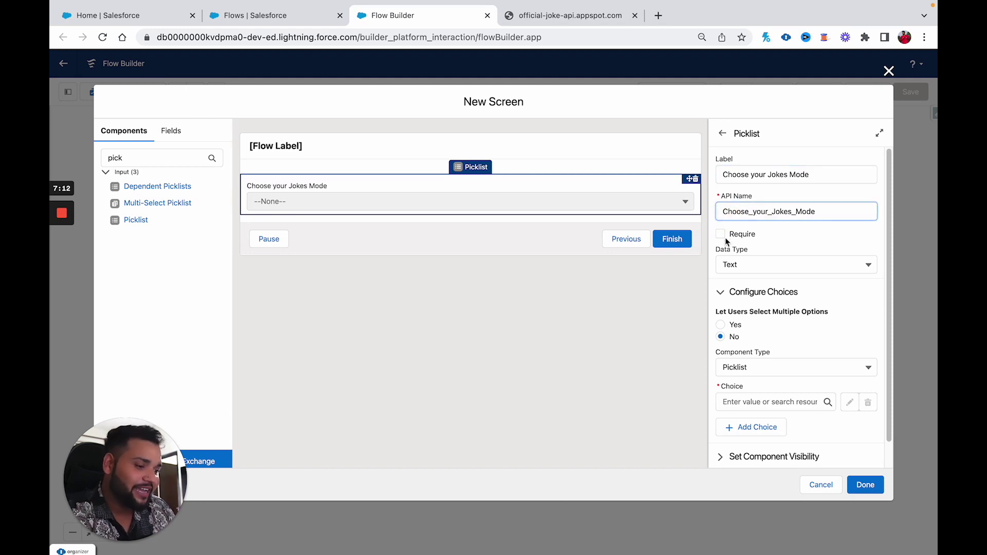
left_click(720, 234)
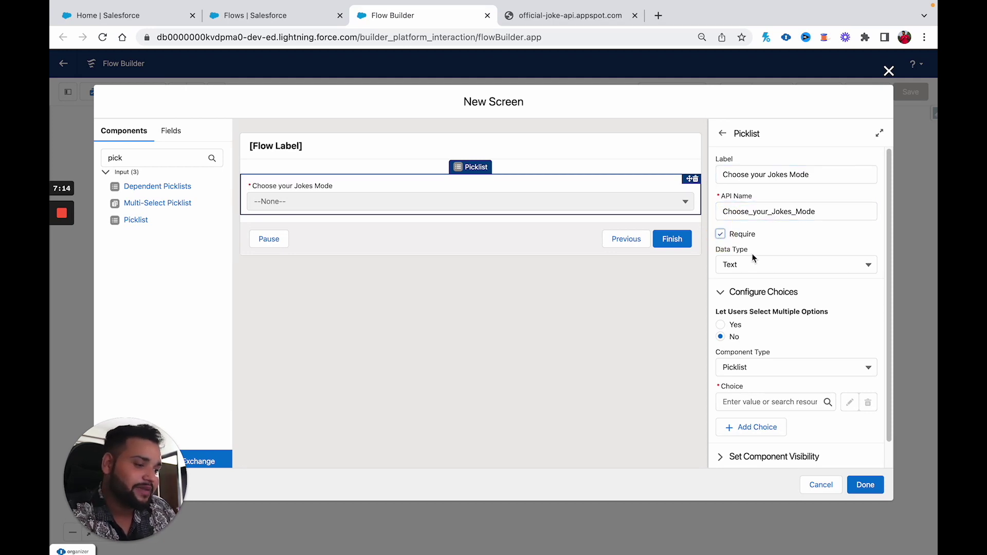
Create two choices for the picklist, Single and Multiple
scroll(782, 339, "down", 1)
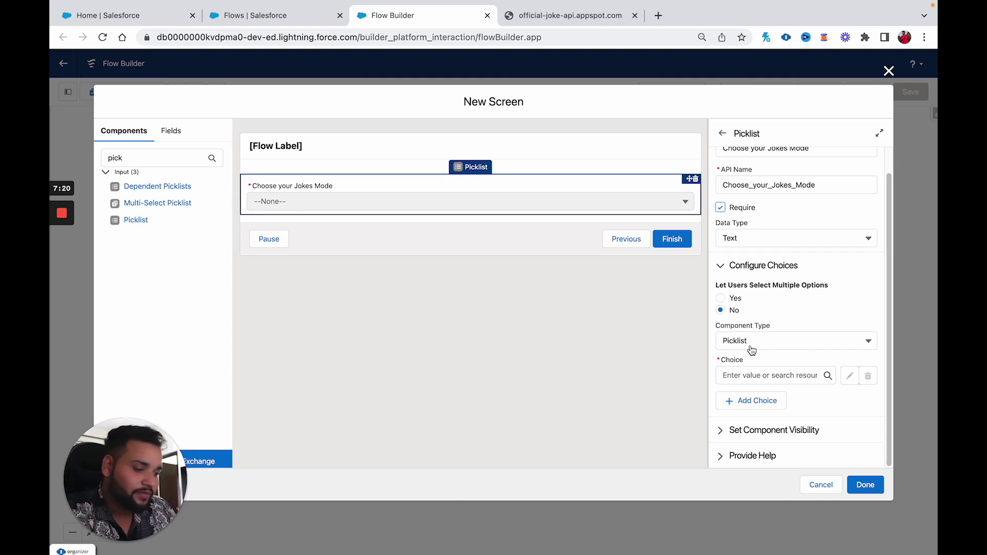
left_click(741, 376)
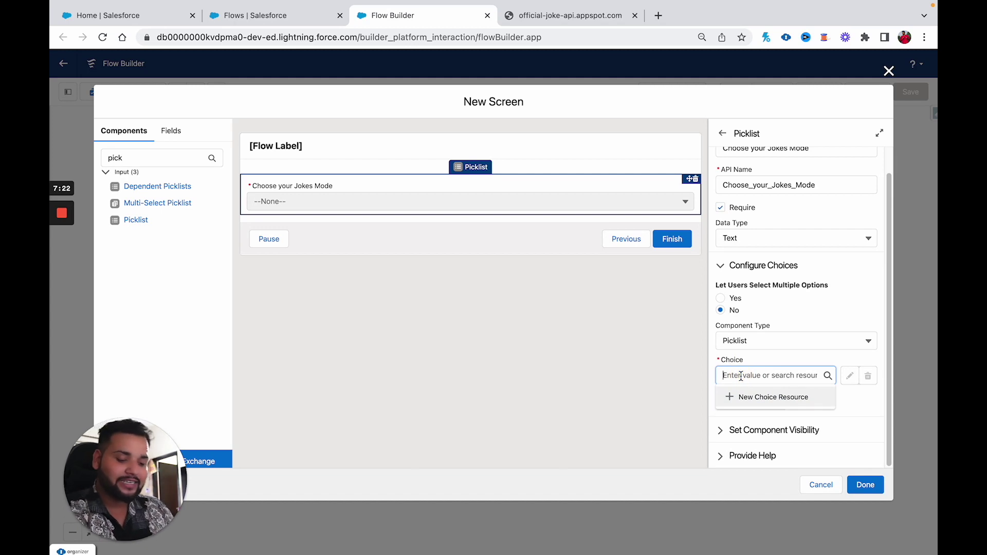
type("Single")
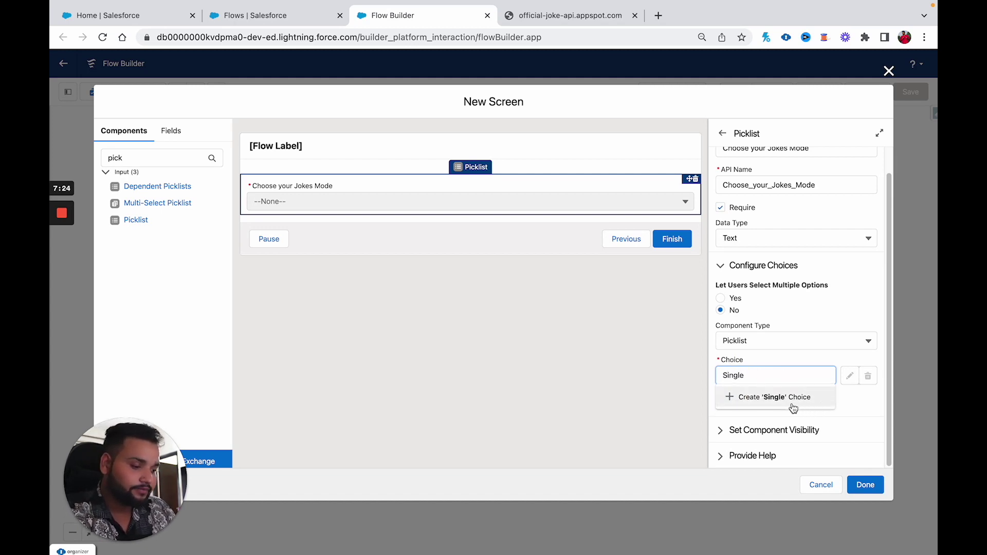
left_click(793, 407)
left_click(763, 402)
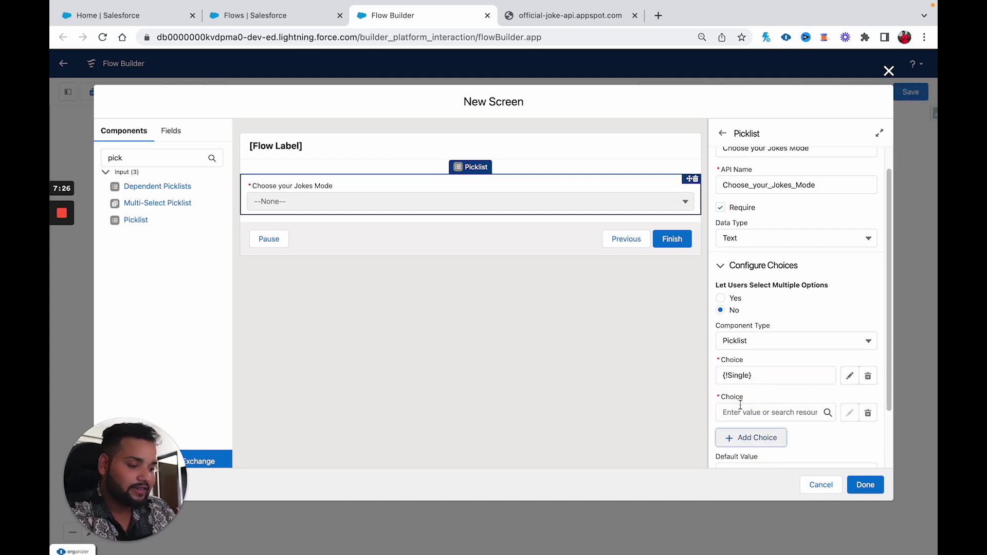
left_click(740, 409)
type("Multiple")
left_click(758, 435)
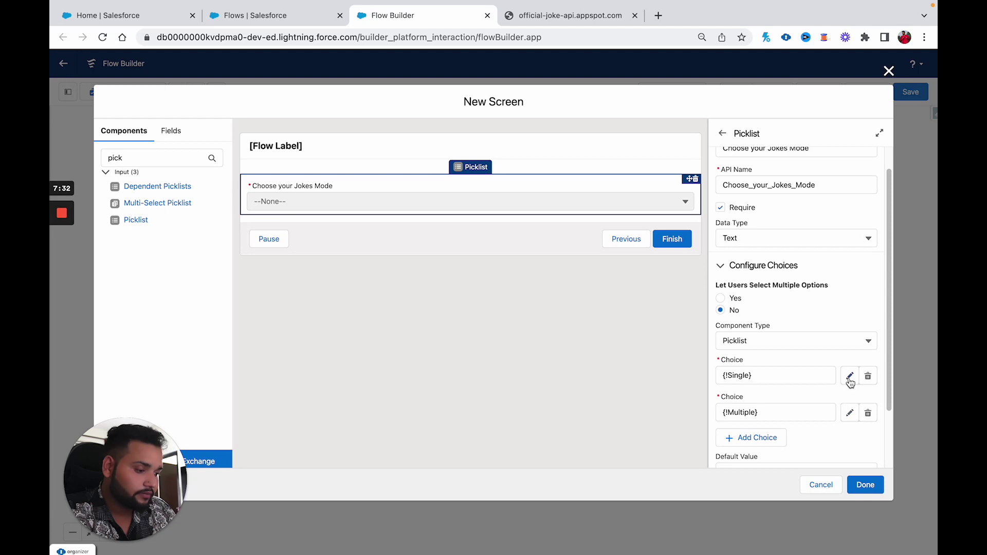
Inspect the Single choice's label, data type and value, and close its settings without changes
left_click(849, 377)
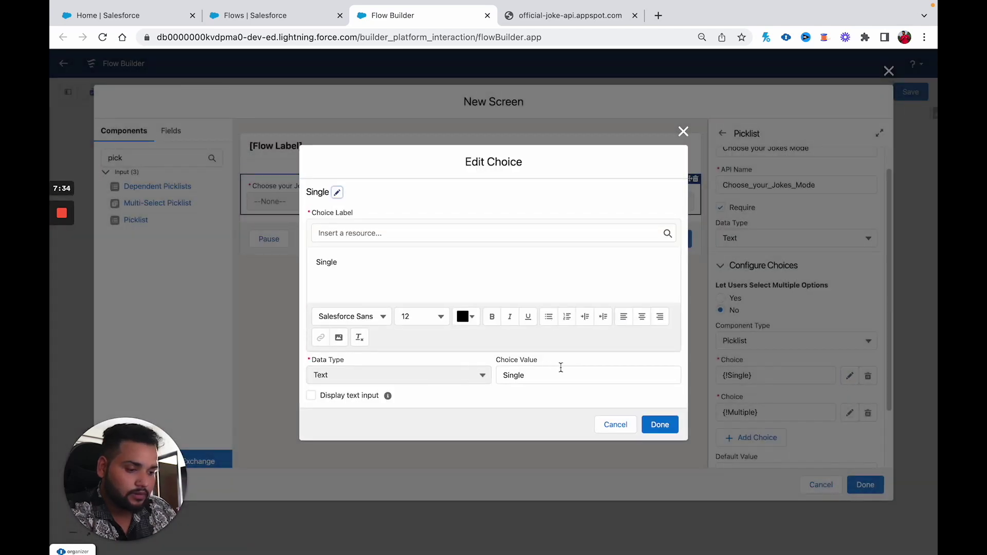
left_click(615, 424)
scroll(797, 447, "down", 1)
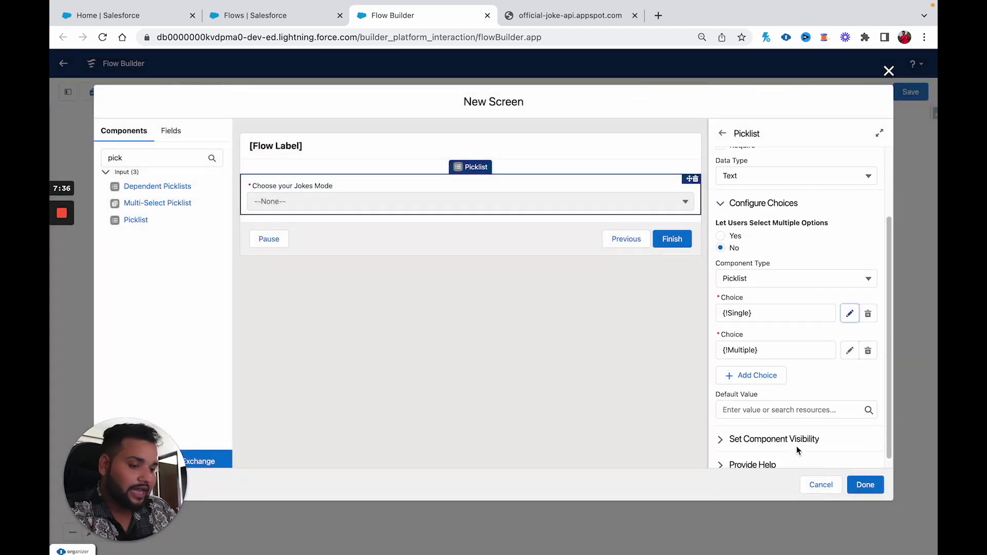
Label the screen User Input for Jokes, with API name User_Input_for_Jokes, and complete the screen element
scroll(797, 450, "down", 1)
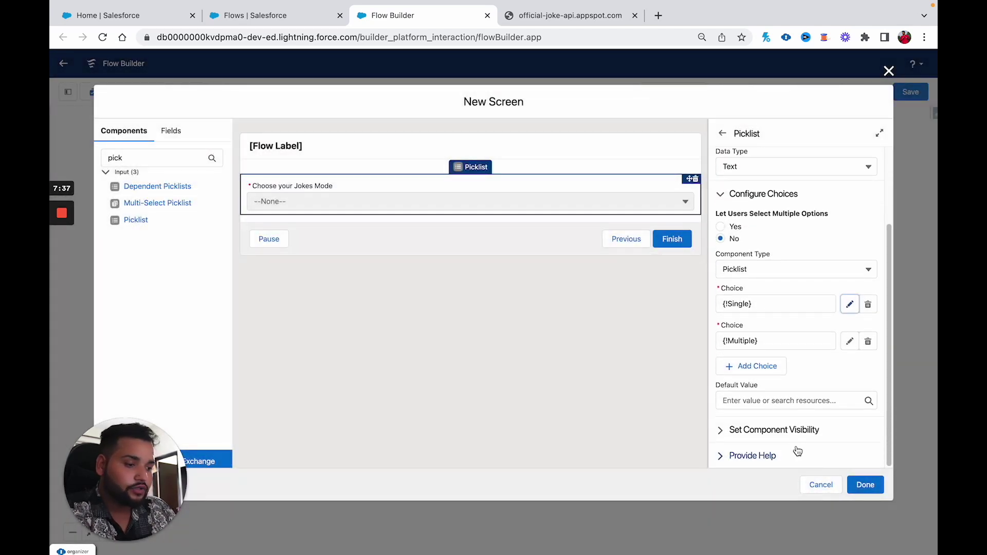
left_click(876, 489)
left_click(334, 139)
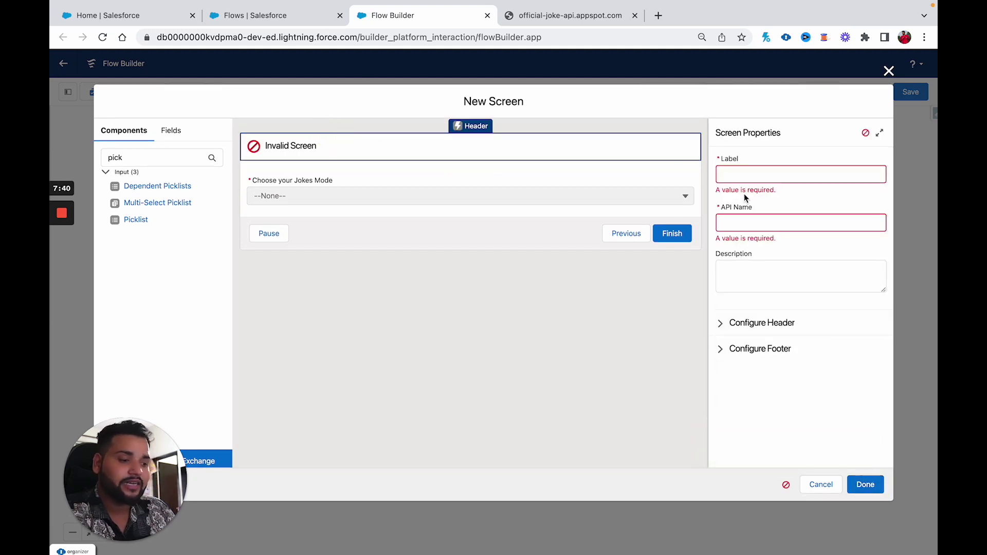
left_click(748, 176)
type("User iNPUT")
key("BackSpace")
key("BackSpace")
key("BackSpace")
key("BackSpace")
type("nput for Jokes")
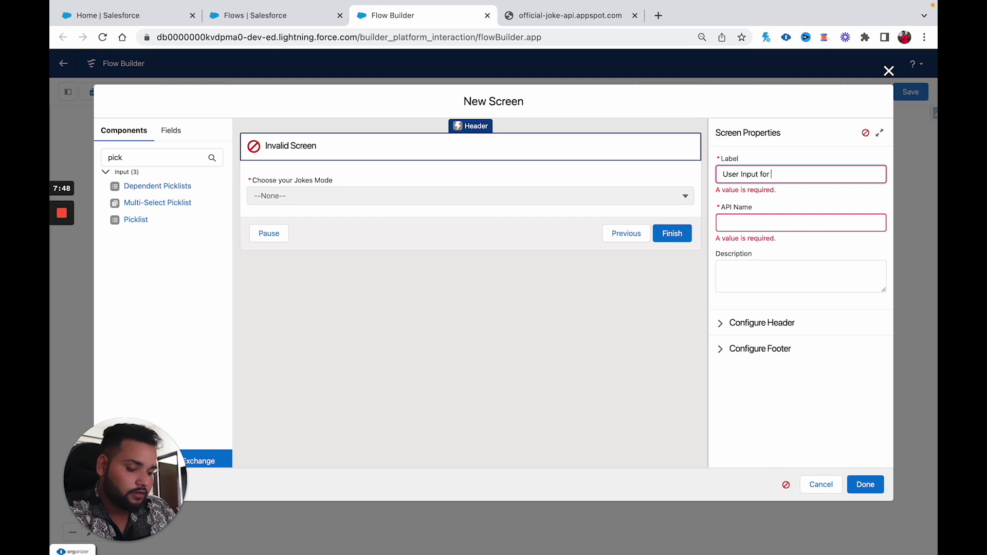
left_click(759, 227)
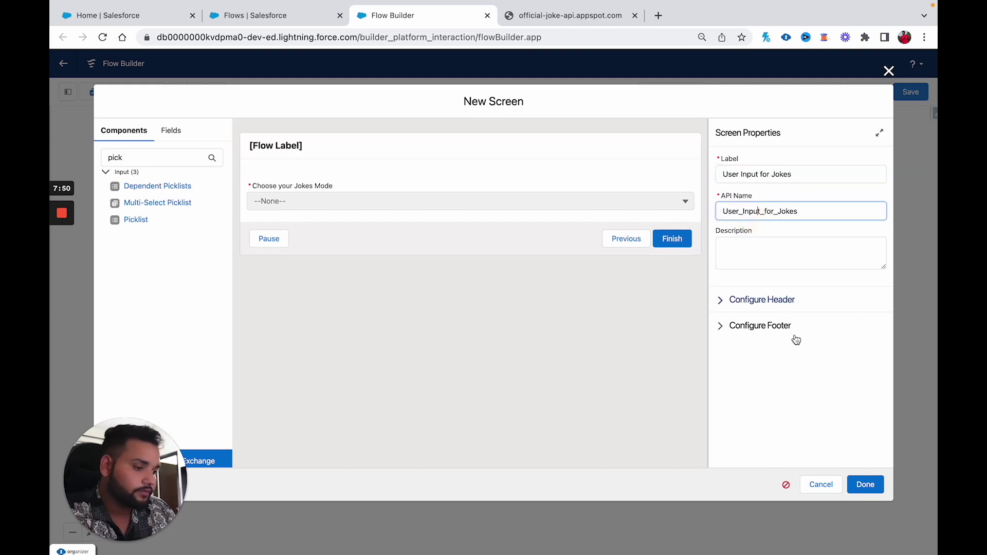
left_click(871, 485)
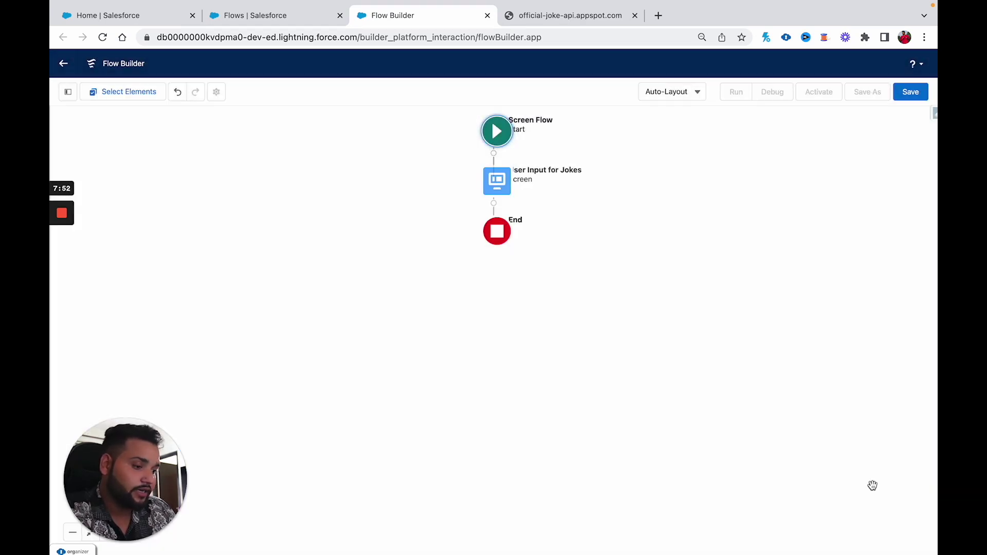
Add a Decision element after the User Input for Jokes screen, labelled Check for User Selection, with API name Check_for_User_Selection
left_click(494, 204)
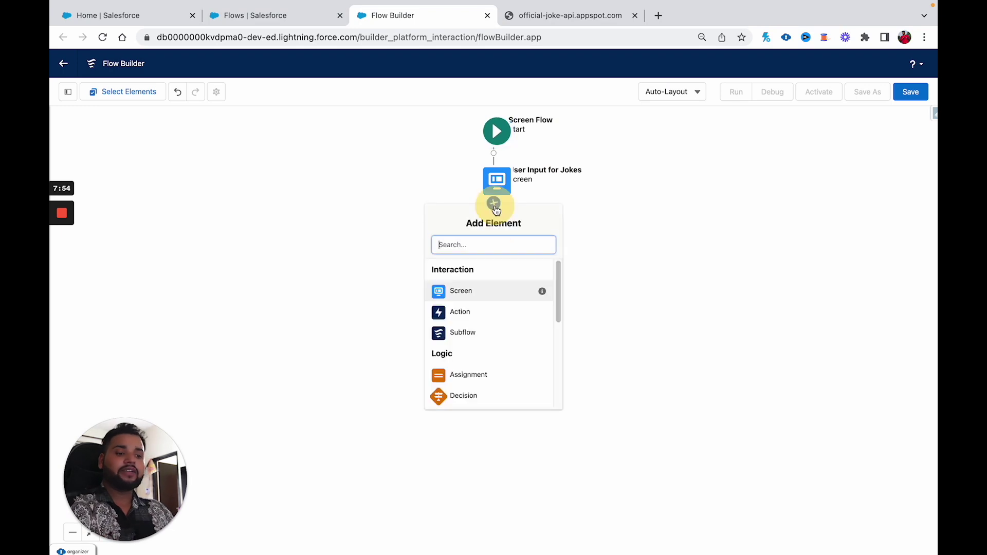
left_click(464, 395)
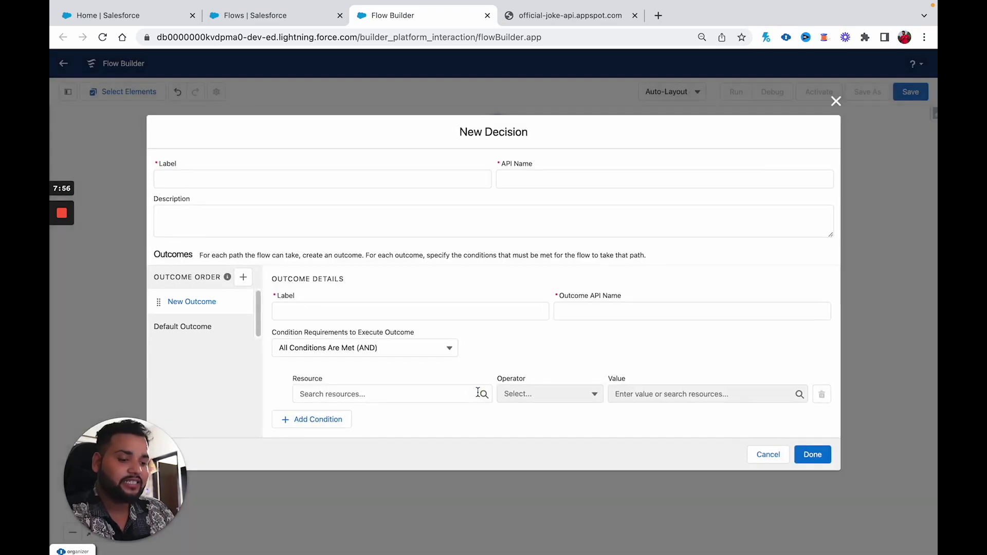
type("Us")
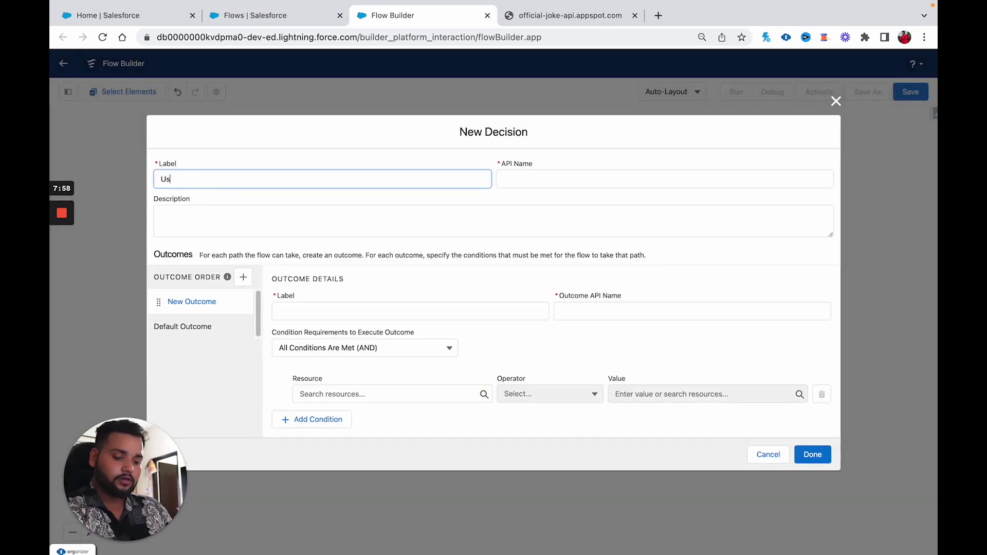
type("er Selection")
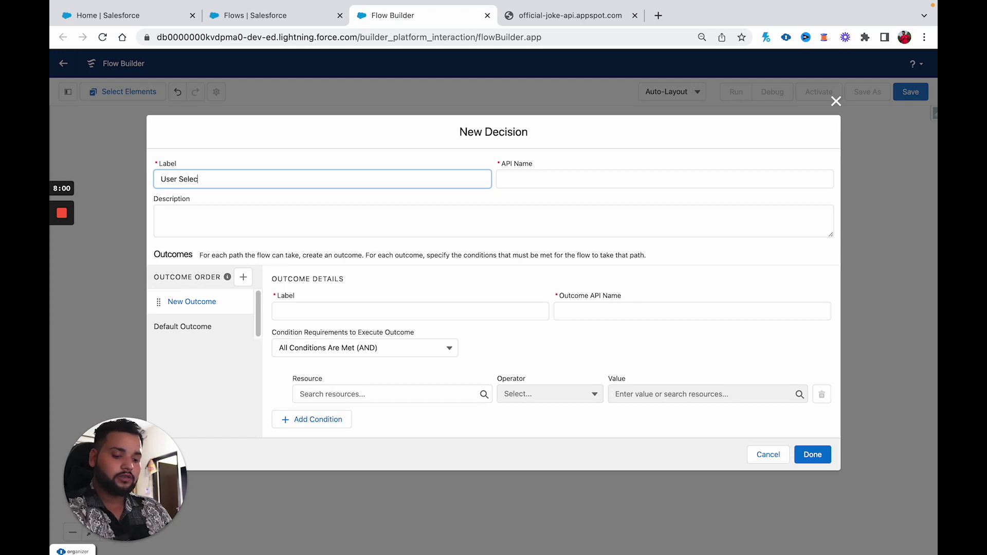
left_click(161, 179)
type("Che")
type("ck for")
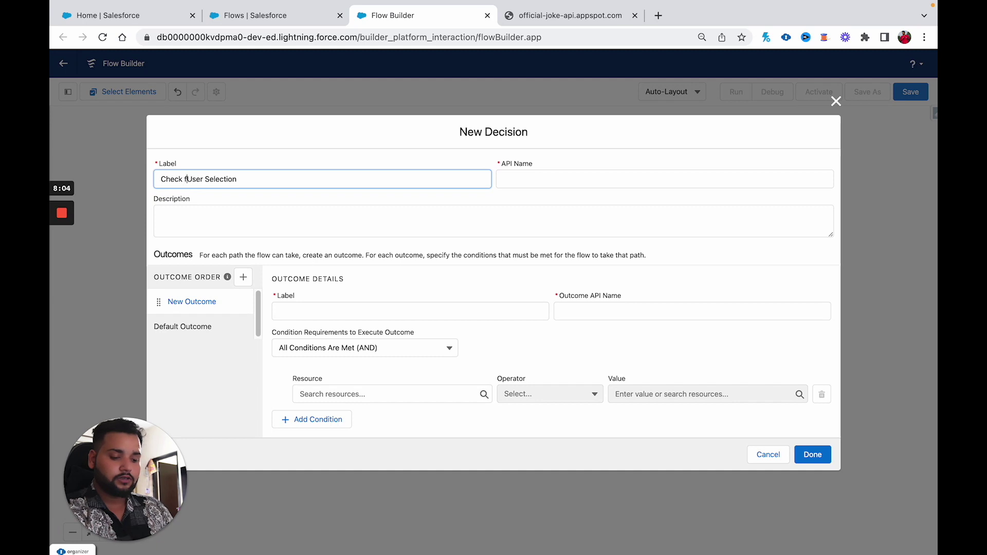
left_click(529, 176)
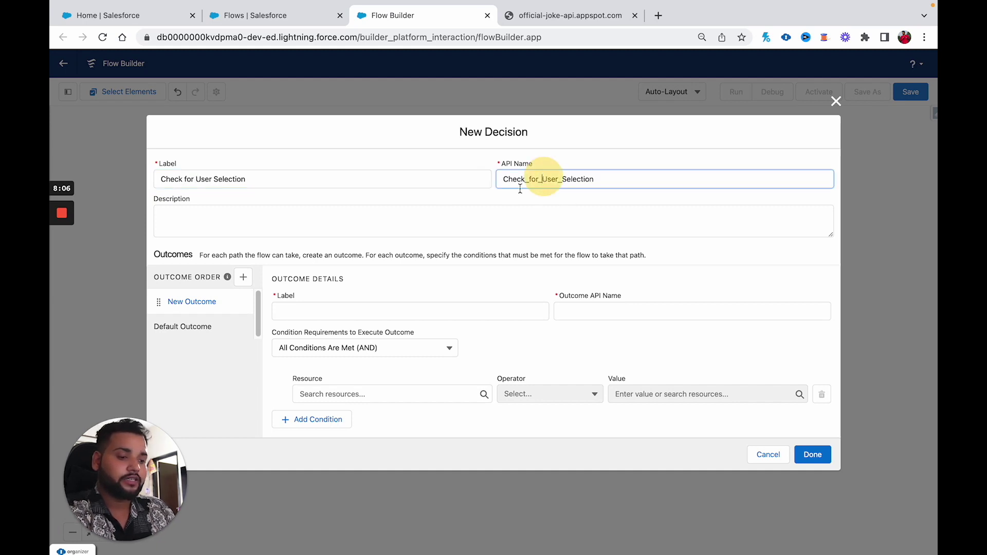
Label the decision's first outcome Single Joke, with API name Single_Joke
left_click(293, 308)
type("S")
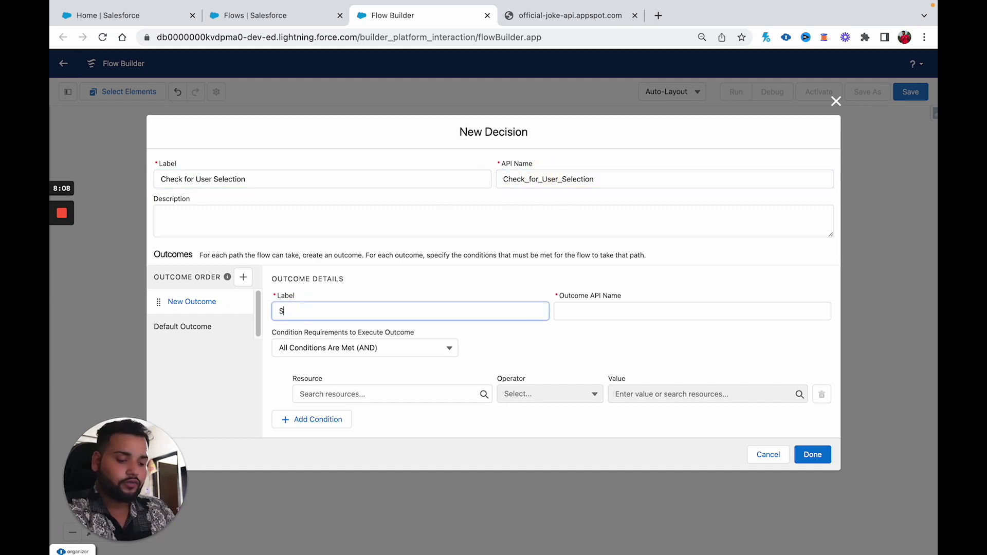
type("ingle Joke")
key("BackSpace")
key("BackSpace")
type("ke")
left_click(578, 313)
Add a second outcome to the decision labelled Mulitple Joke, with API name Mulitple_Joke
left_click(243, 278)
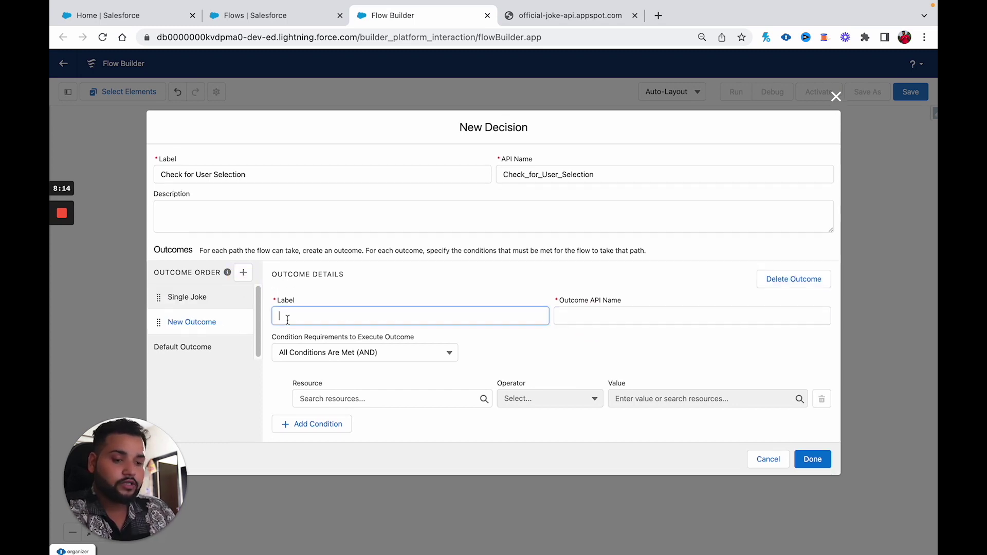
type("Mulitple Joke")
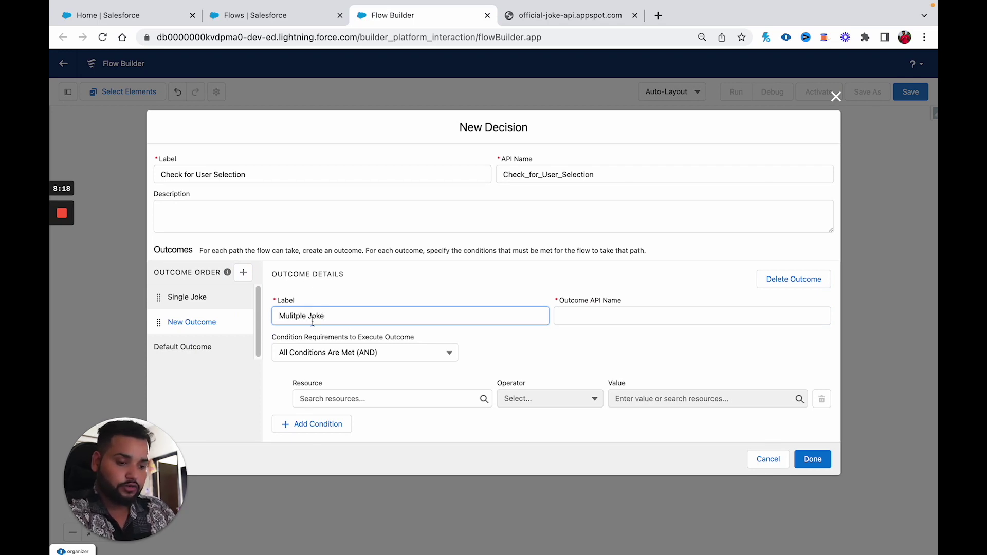
left_click(591, 316)
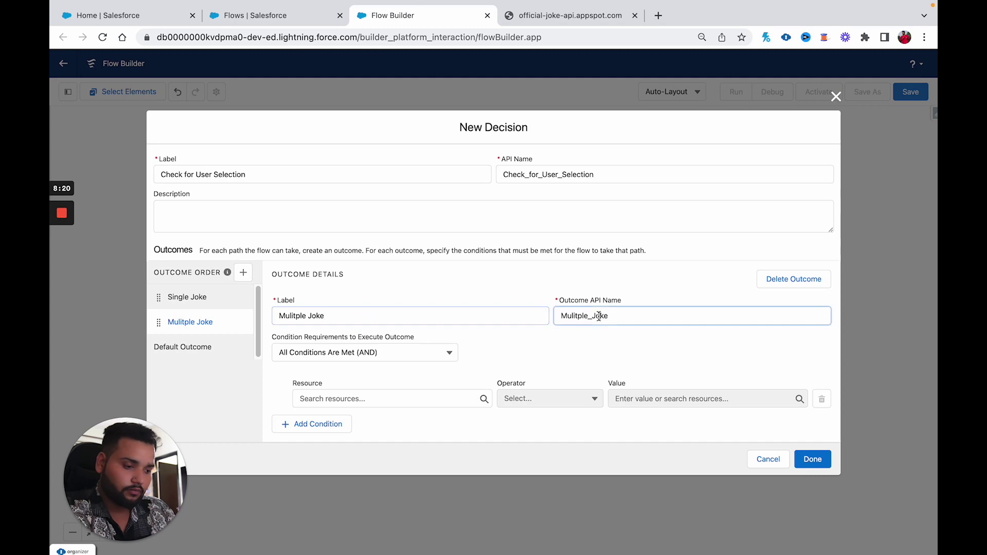
left_click(707, 355)
Set the Single Joke outcome's condition to Choose_your_Jokes_Mode Equals the Single choice
left_click(187, 296)
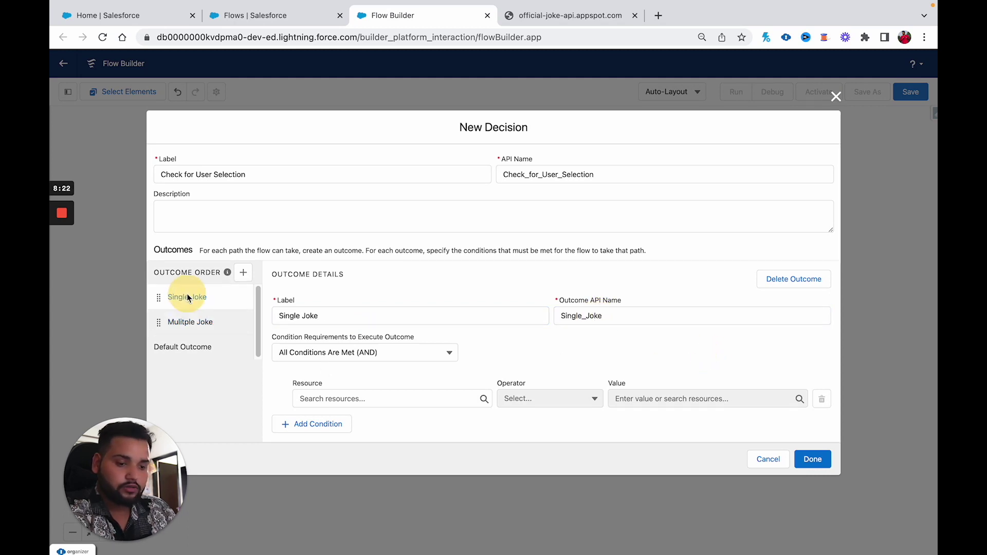
left_click(316, 399)
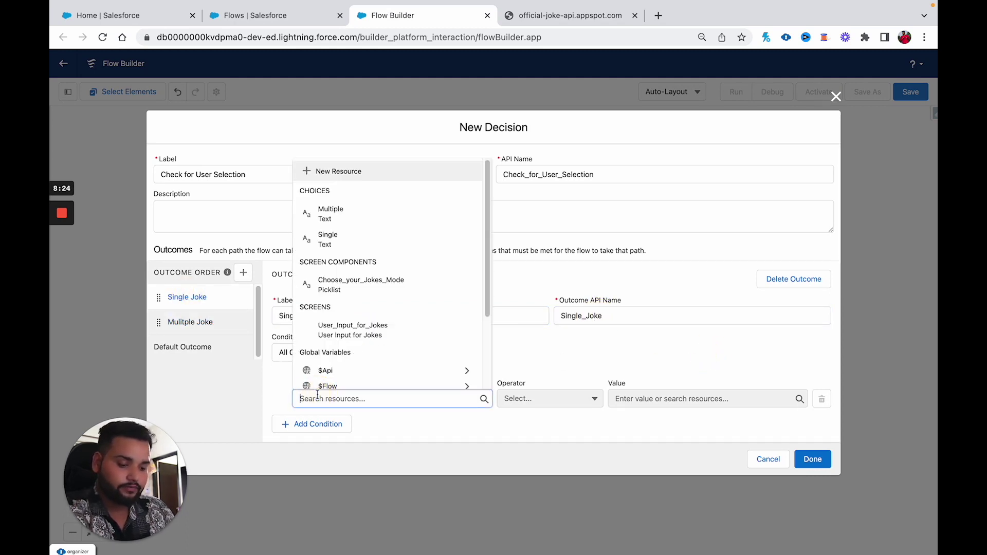
type("choo")
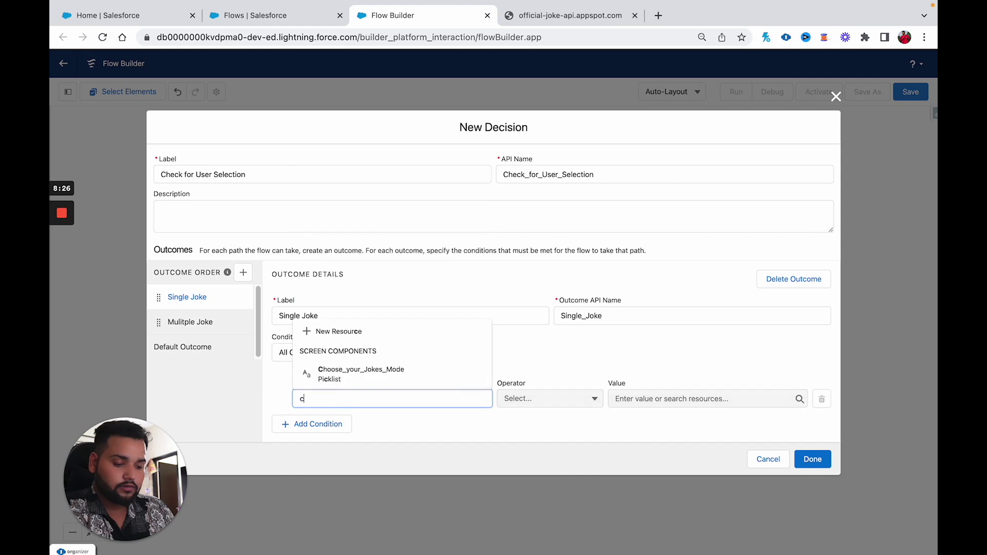
left_click(371, 373)
left_click(565, 399)
left_click(622, 399)
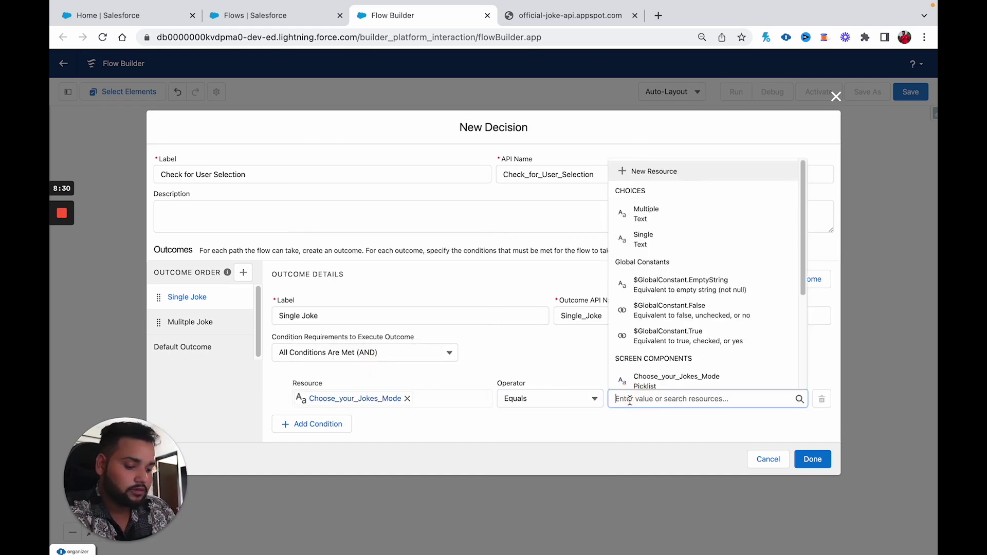
type("sing")
left_click(642, 378)
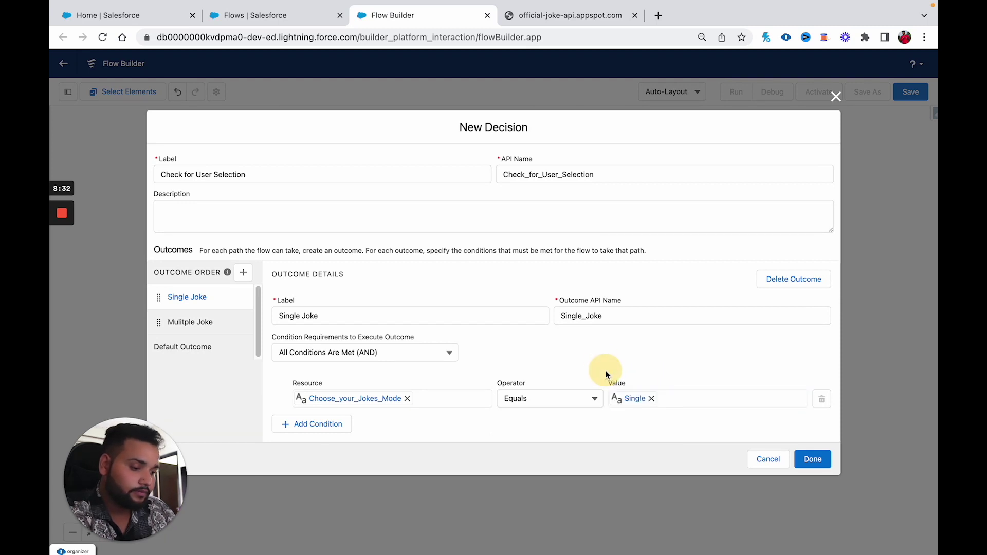
Set the Mulitple Joke outcome's condition to Choose_your_Jokes_Mode Equals the Multiple choice, and complete the decision
left_click(203, 322)
left_click(330, 400)
type("choose")
left_click(397, 374)
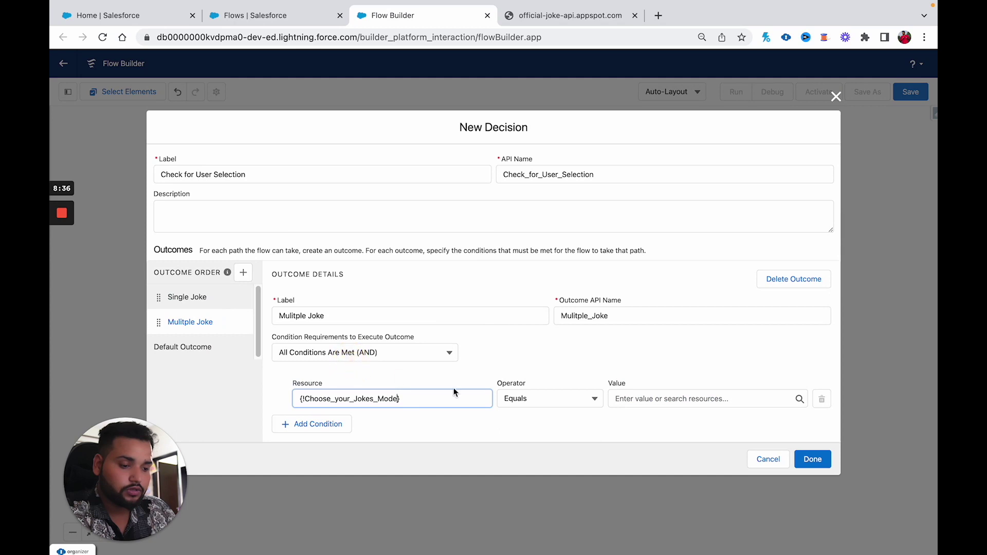
left_click(614, 399)
type("mulitp")
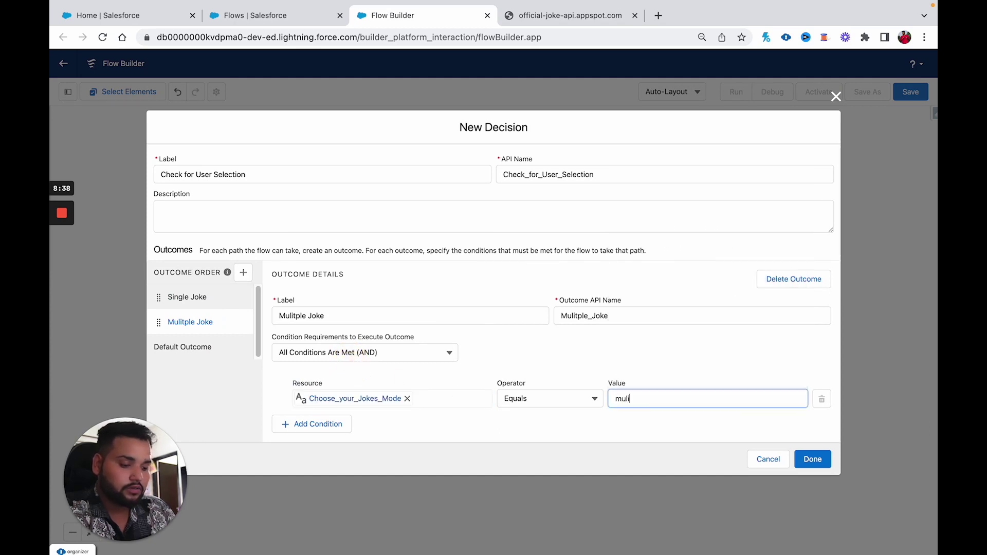
key("BackSpace")
key("BackSpace")
key("BackSpace")
key("BackSpace")
key("BackSpace")
key("BackSpace")
type("mu")
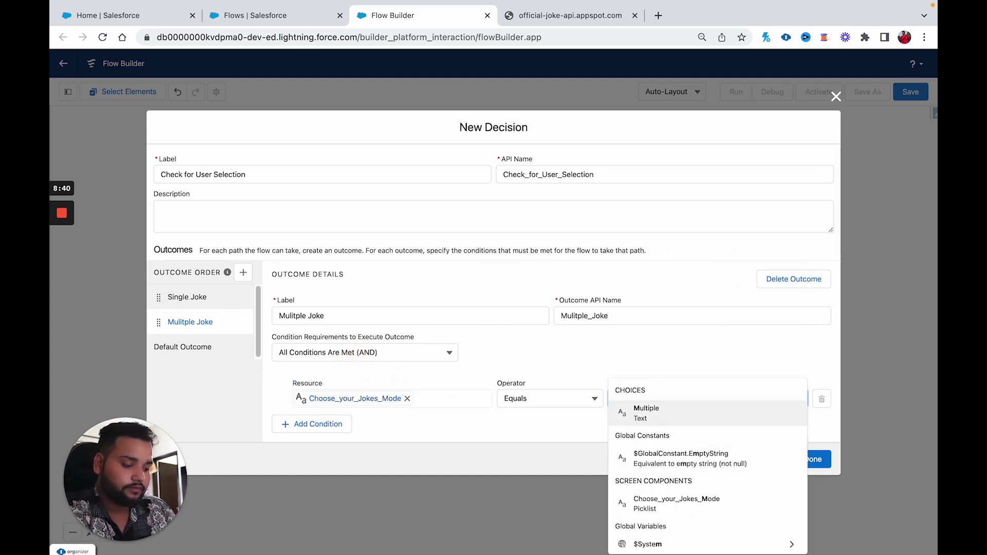
left_click(657, 448)
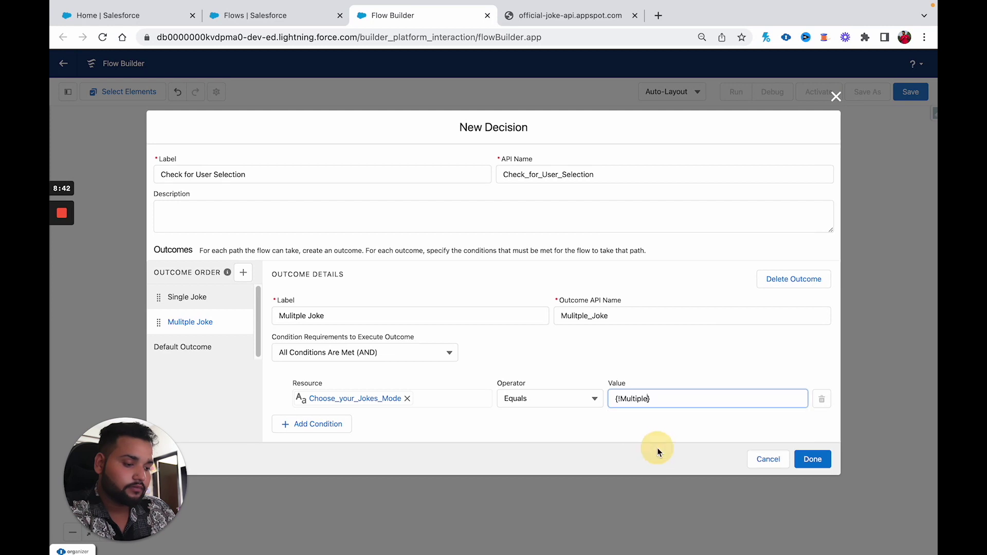
left_click(618, 429)
left_click(811, 461)
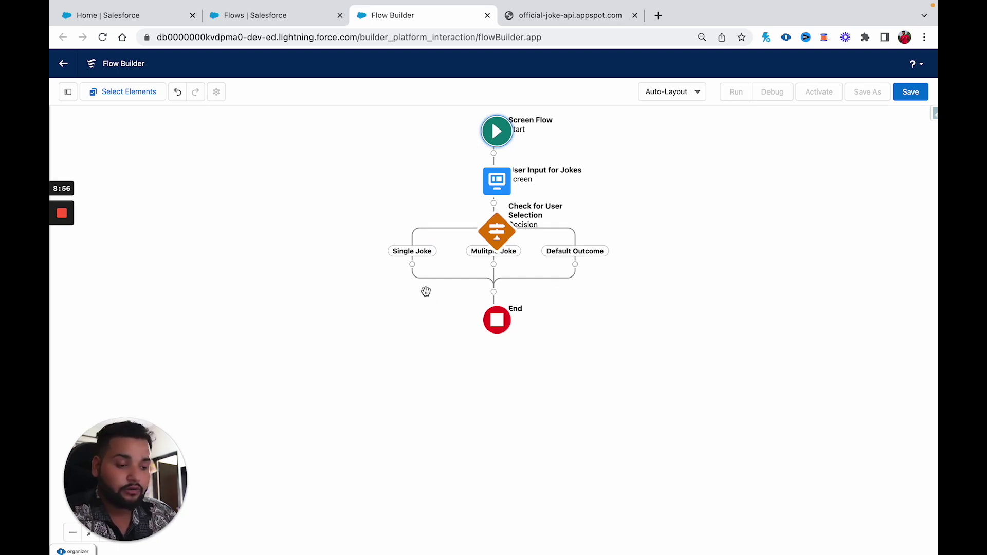
Add an Action on the Single Joke path and create an HTTP callout service named Joke using the Joke named credential
left_click(412, 264)
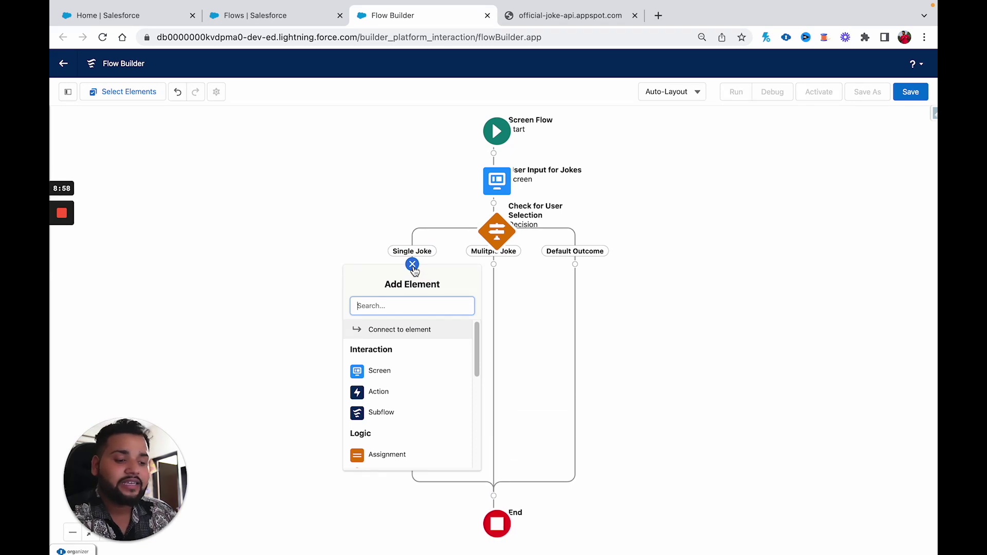
left_click(381, 392)
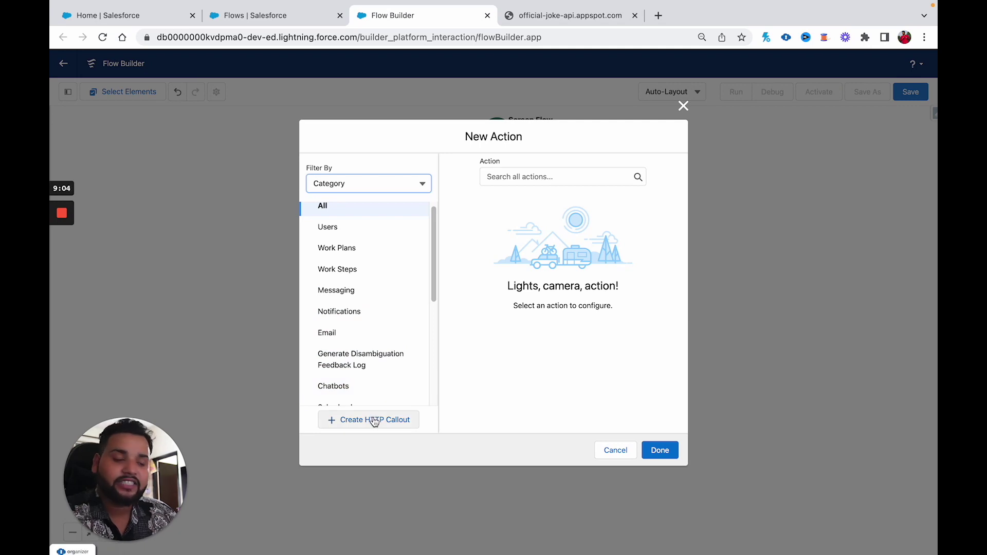
left_click(374, 420)
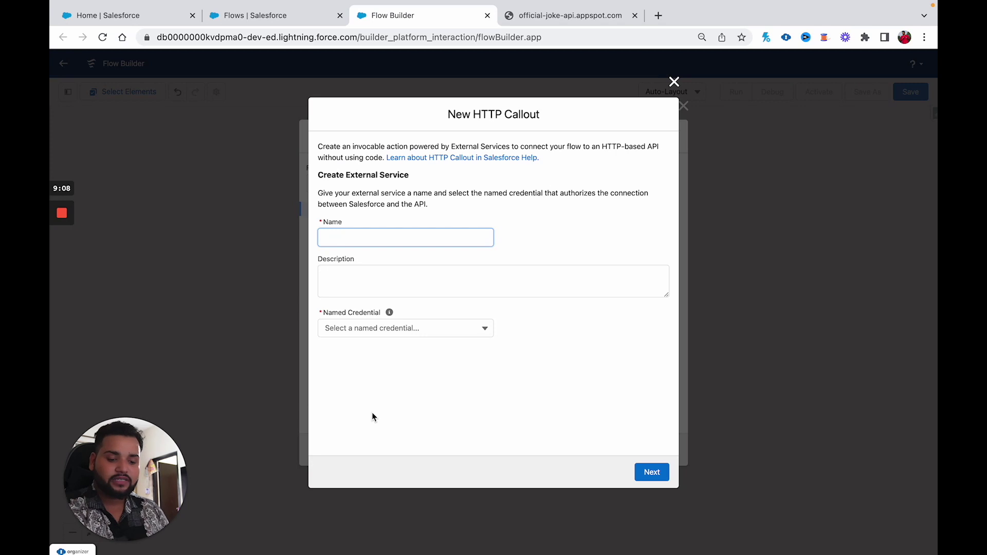
type("Joke")
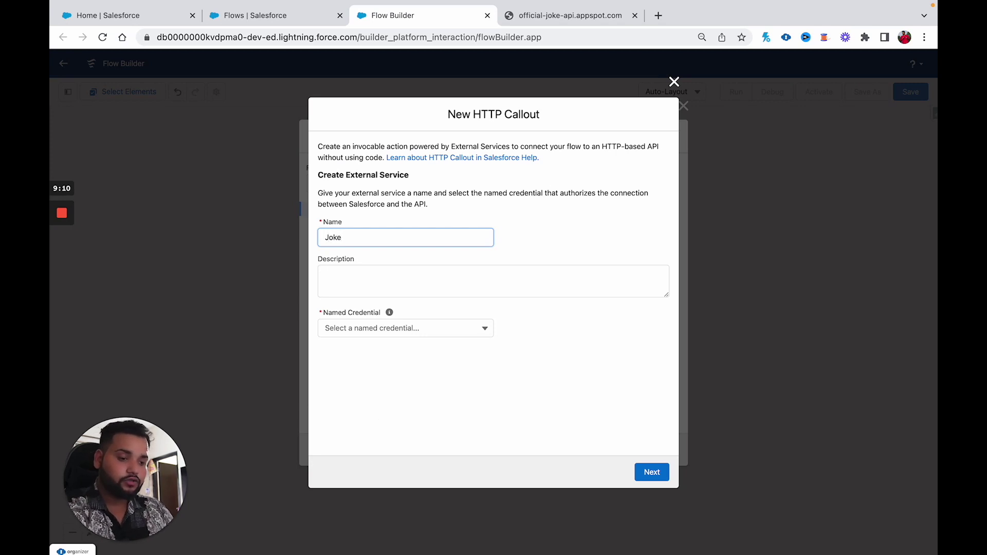
left_click(342, 331)
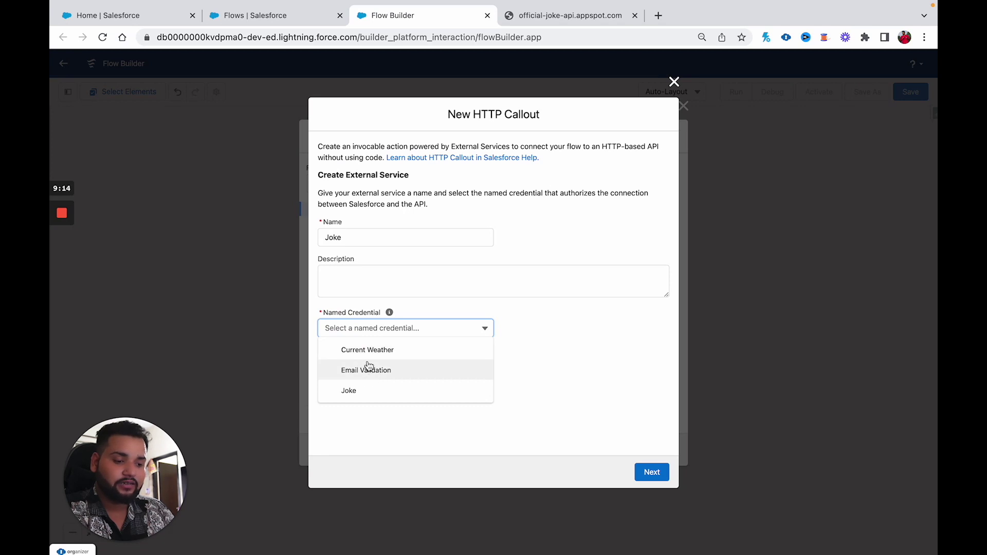
left_click(359, 397)
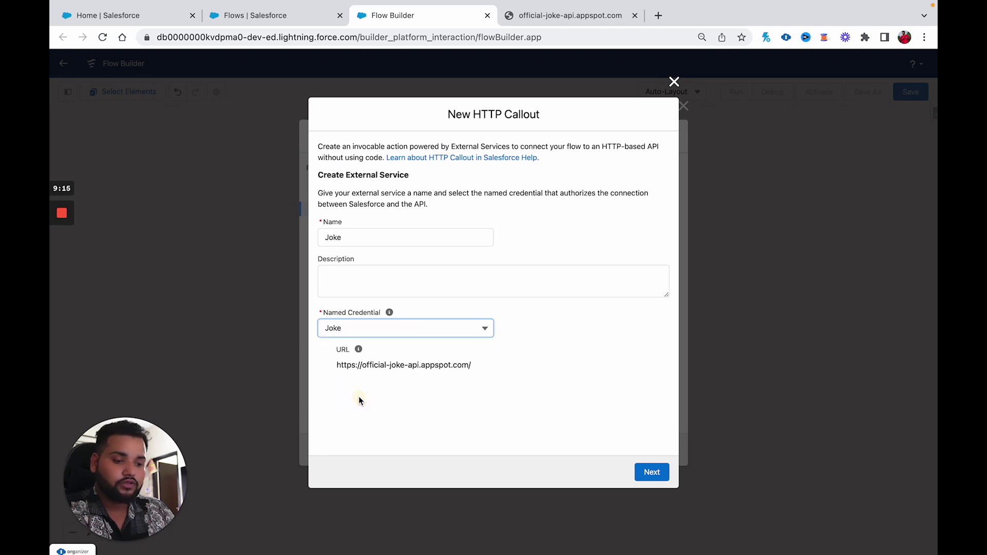
left_click(647, 474)
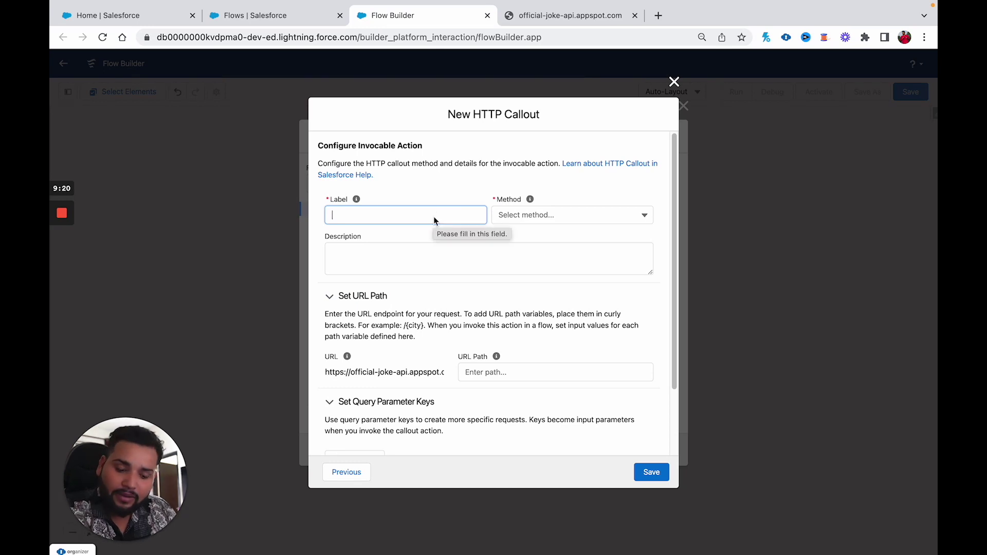
Label the HTTP callout's invocable action Get Joke and set its method to GET
type("Get Jokk")
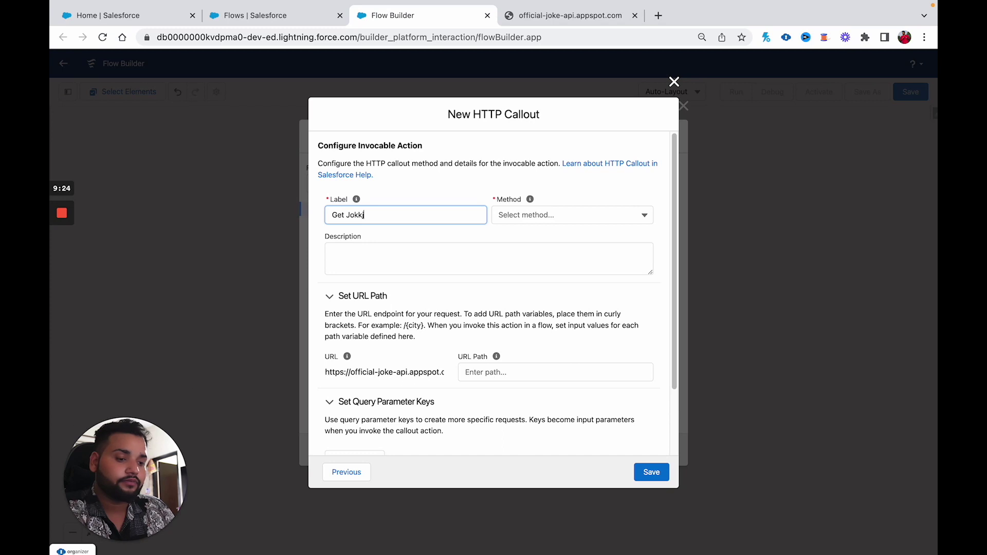
type("ee")
left_click(529, 219)
left_click(532, 240)
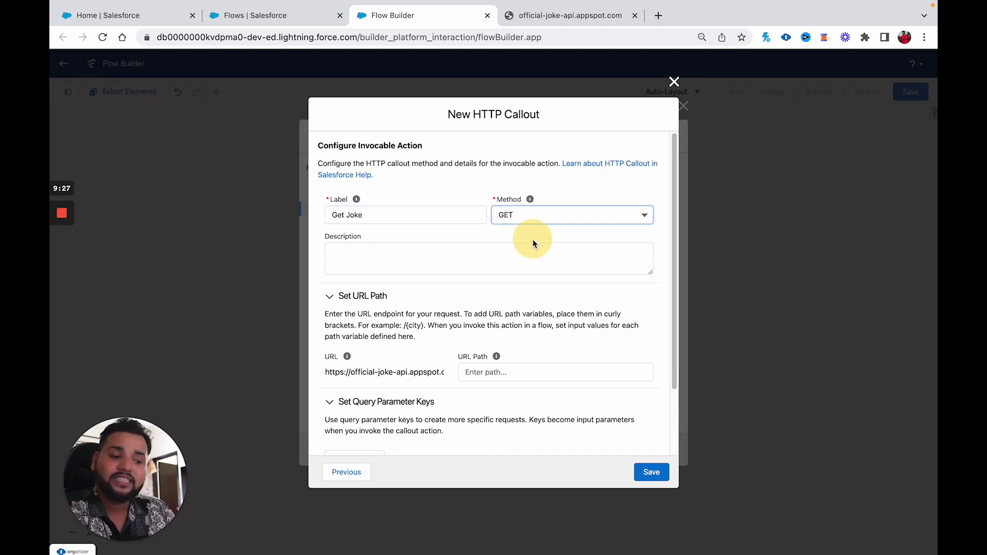
Extend the joke API's web address with /random_joke in the browser and copy that path
left_click(479, 372)
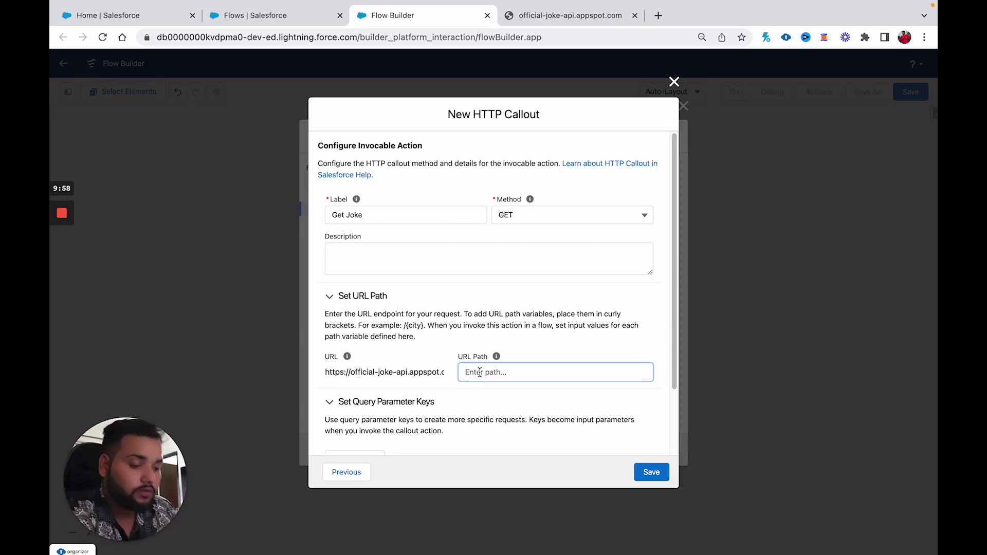
left_click(538, 17)
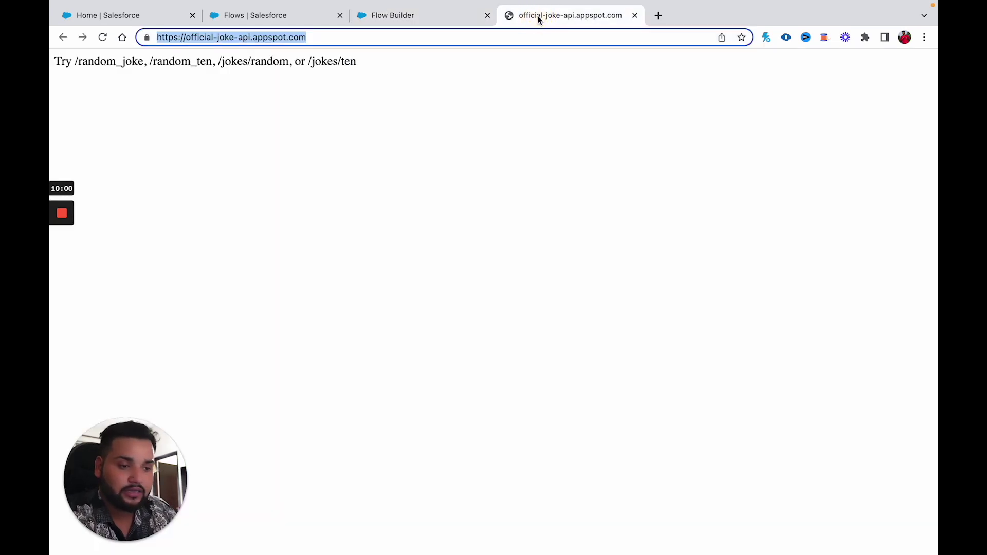
left_click(315, 39)
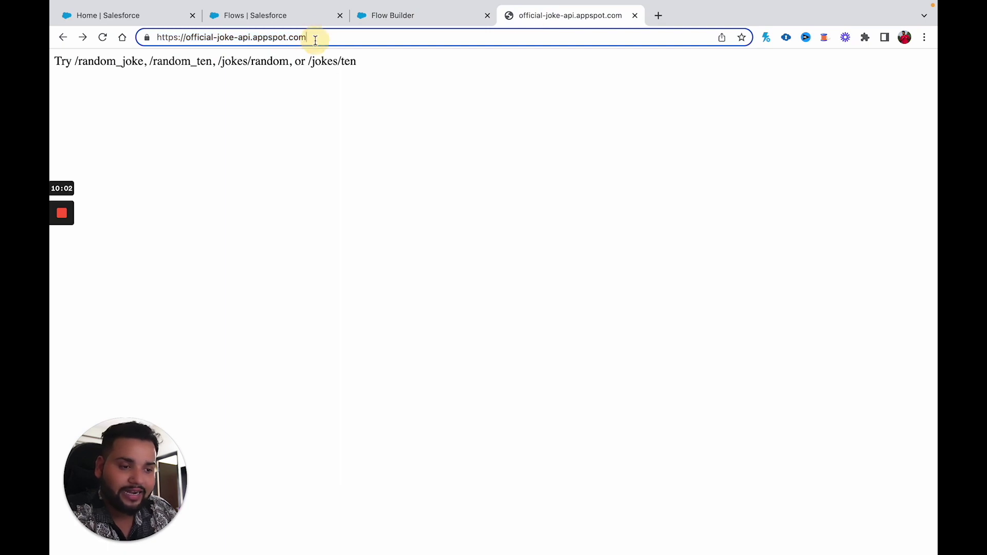
type("/")
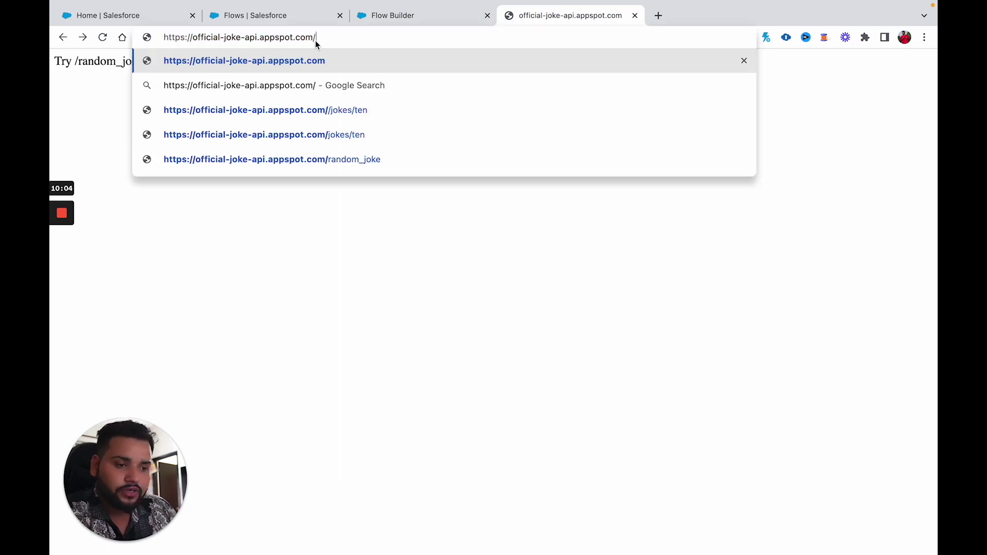
type("rand")
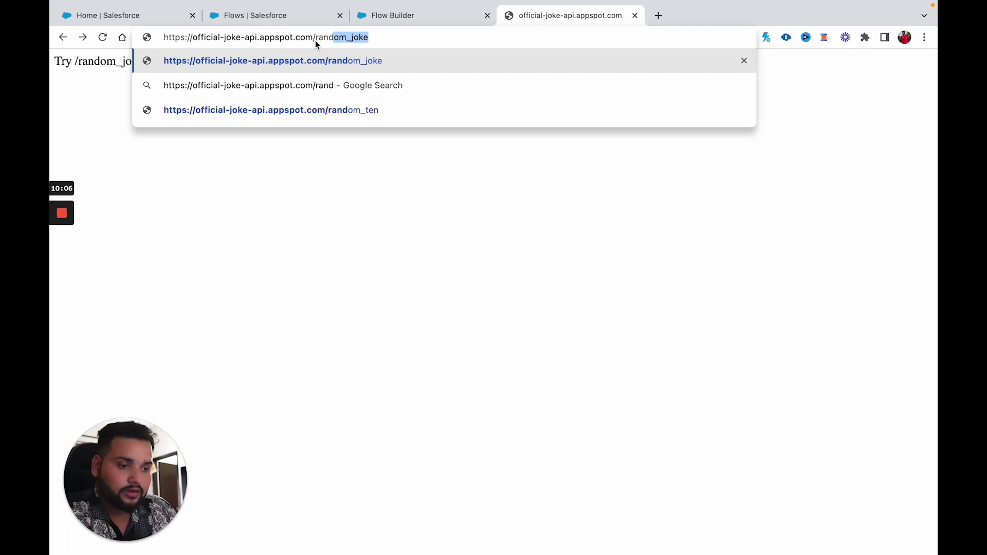
key("Right")
left_click(314, 39)
left_click_drag(313, 39, 384, 39)
key("super+c")
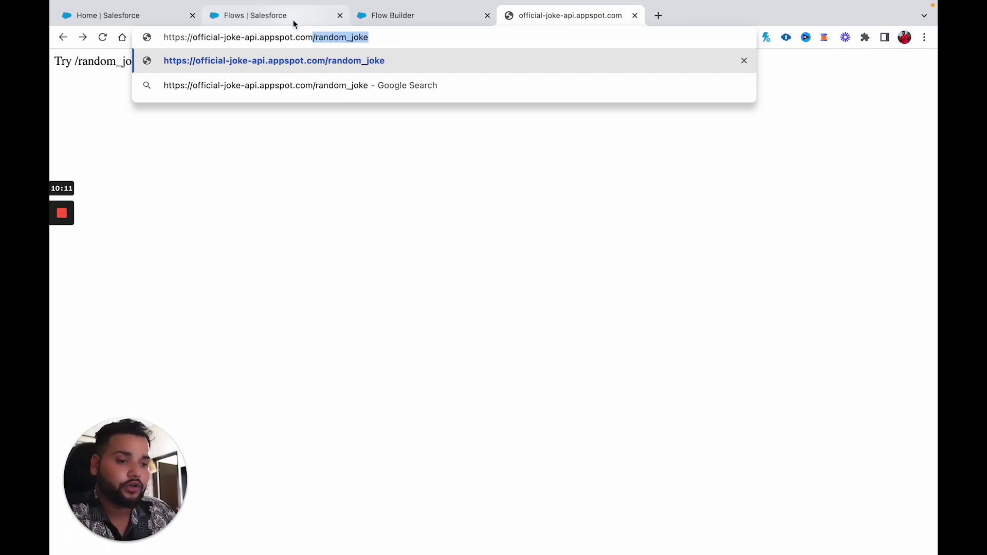
Return to Flow Builder and paste /random_joke as the callout's URL path
left_click(293, 19)
left_click(367, 21)
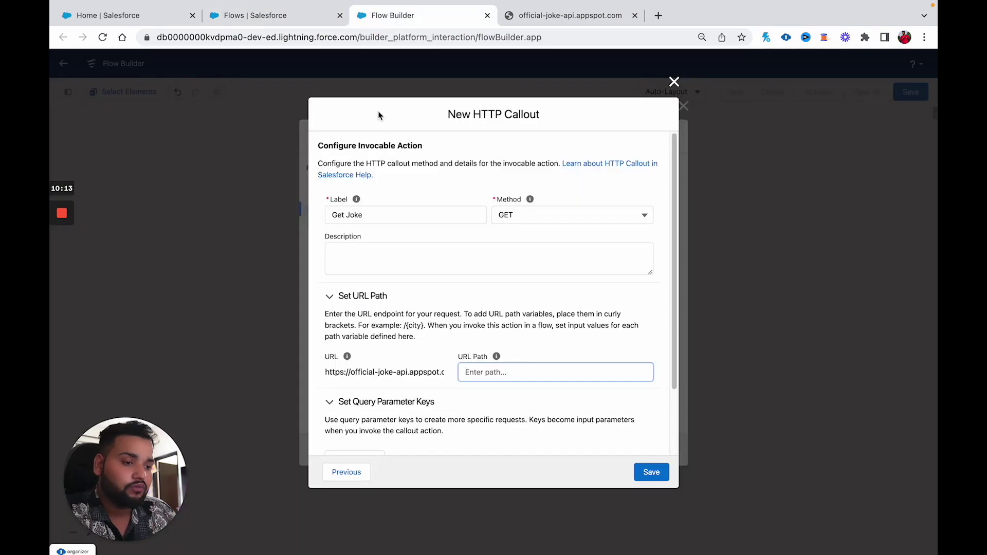
key("super+v")
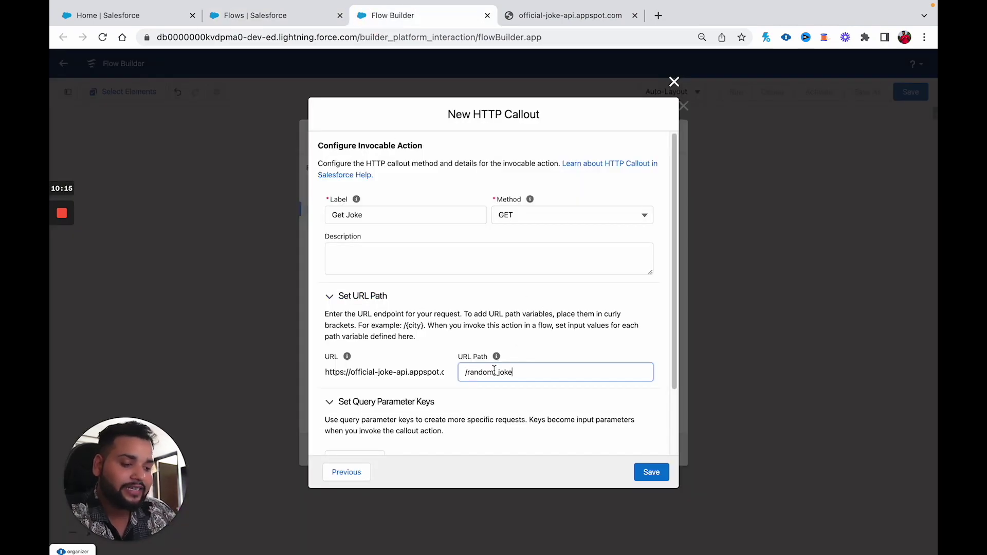
left_click(537, 343)
Start a new sample response for the callout, load the API's /random_joke endpoint and copy its whole JSON response
scroll(537, 345, "down", 2)
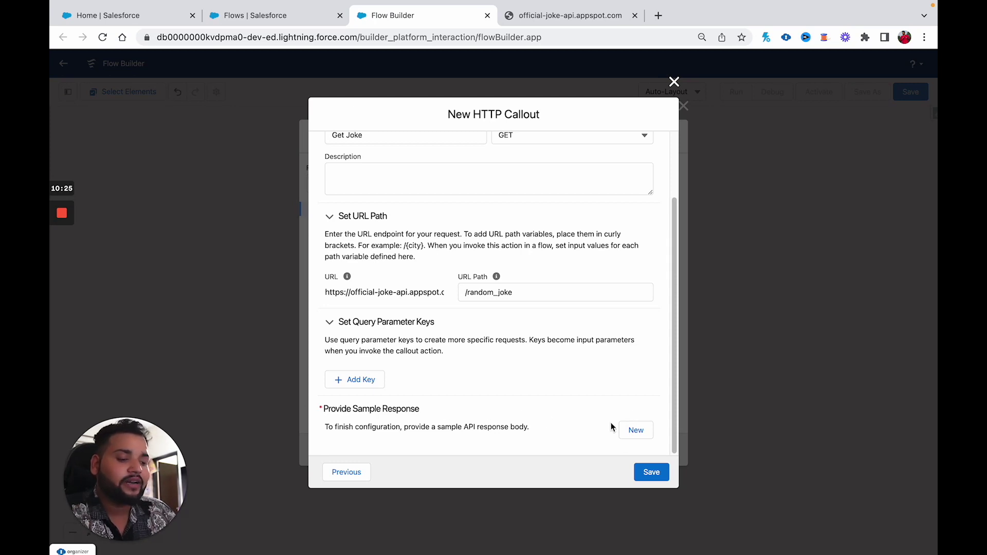
left_click(637, 431)
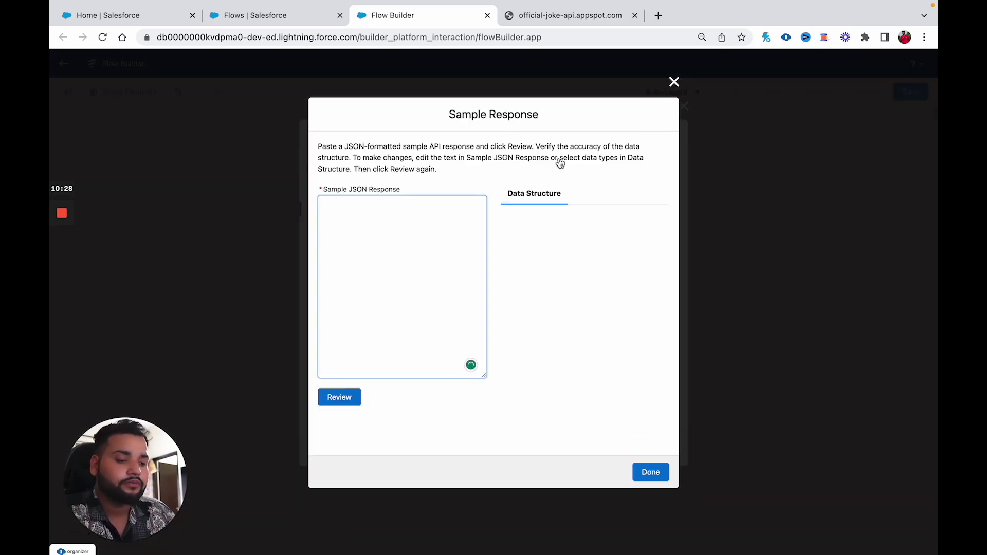
left_click(535, 17)
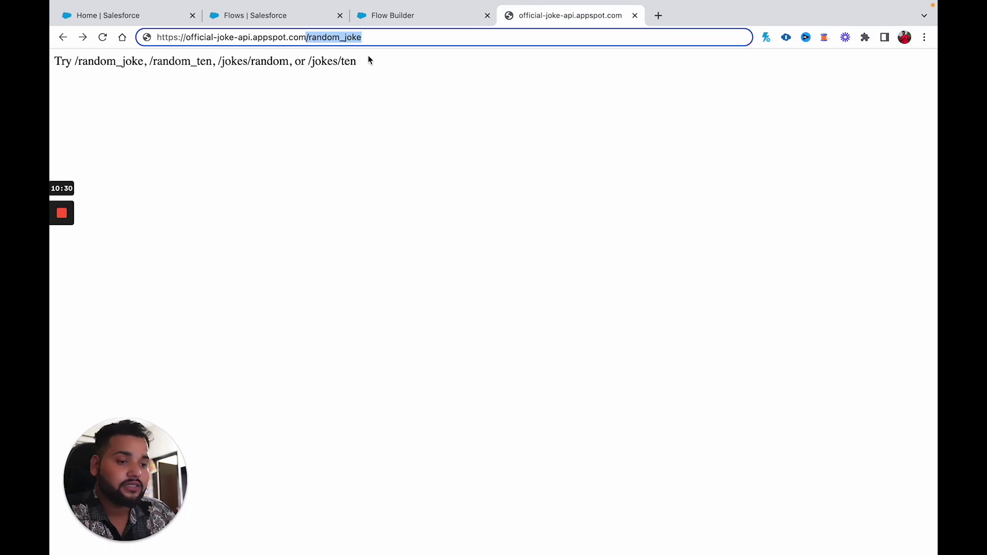
key("Return")
left_click_drag(783, 66, 55, 67)
key("ctrl+c")
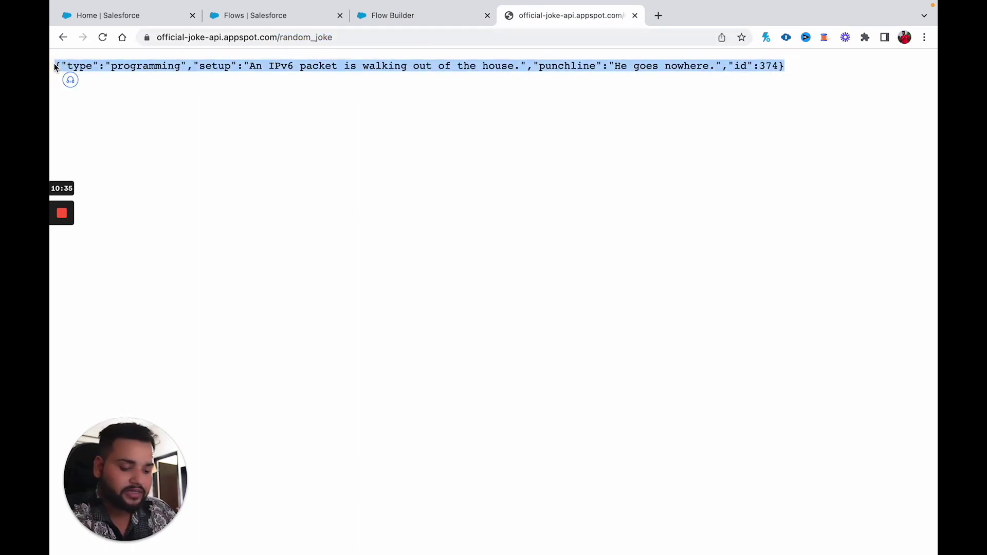
Paste the copied JSON as the sample response, review its data structure, and save the Get Joke callout
left_click(384, 16)
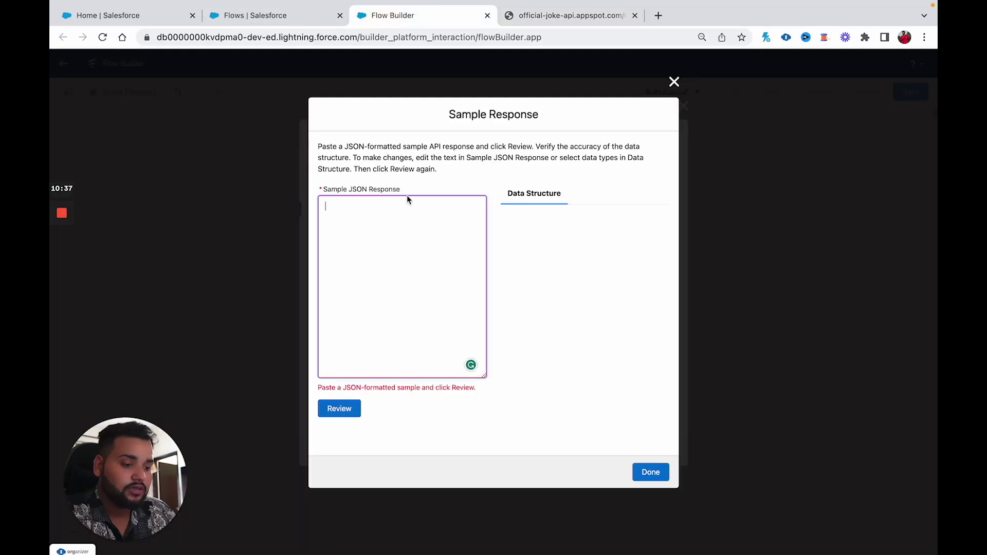
left_click(407, 275)
key("ctrl+v")
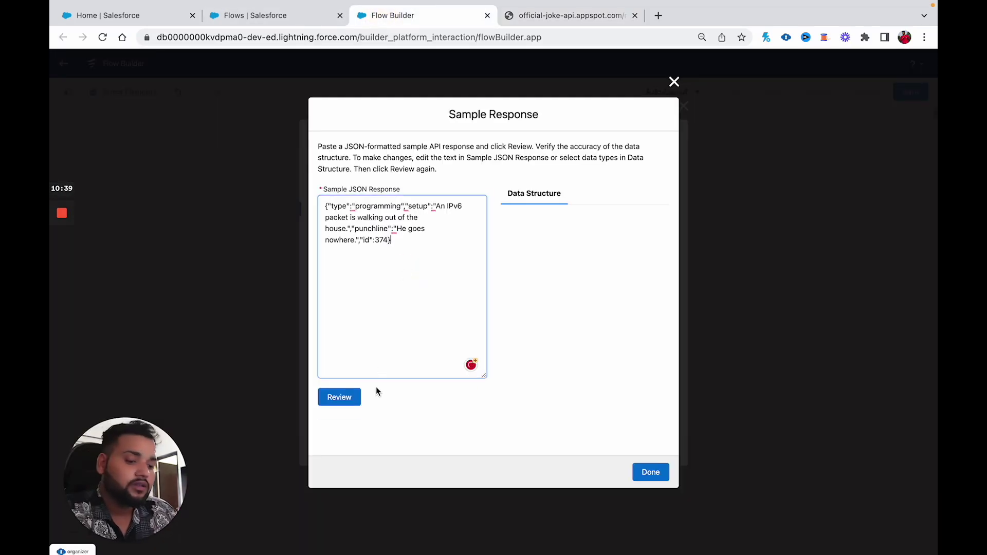
left_click(342, 404)
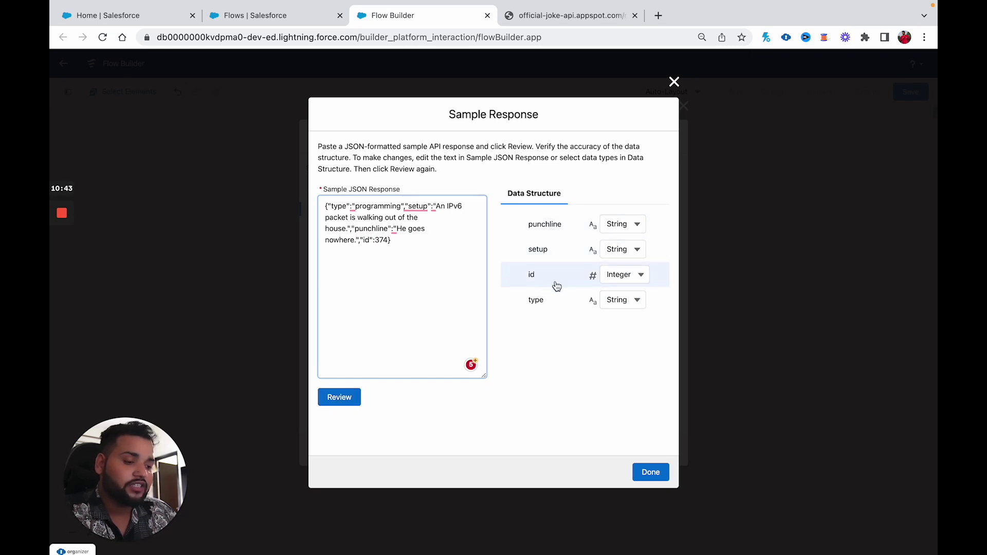
left_click(651, 472)
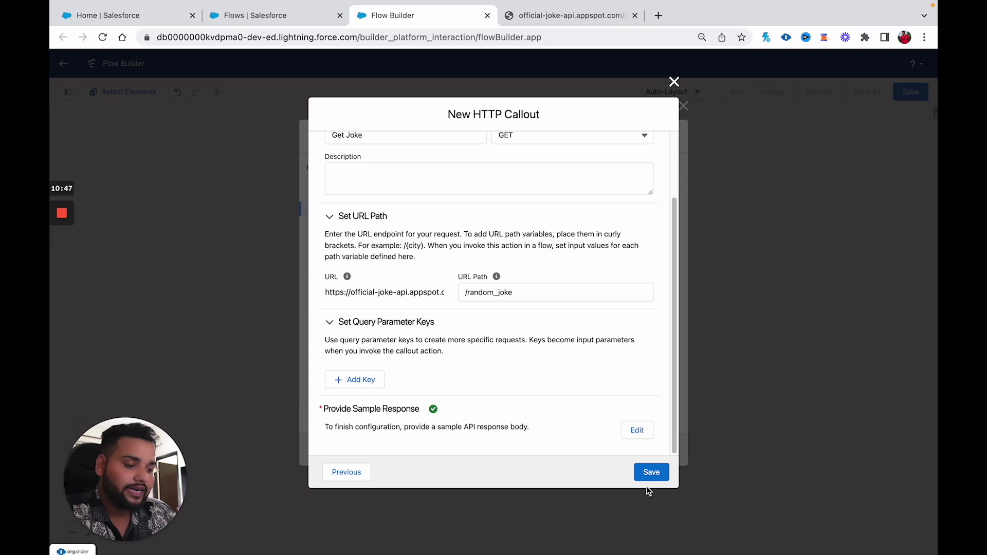
left_click(651, 473)
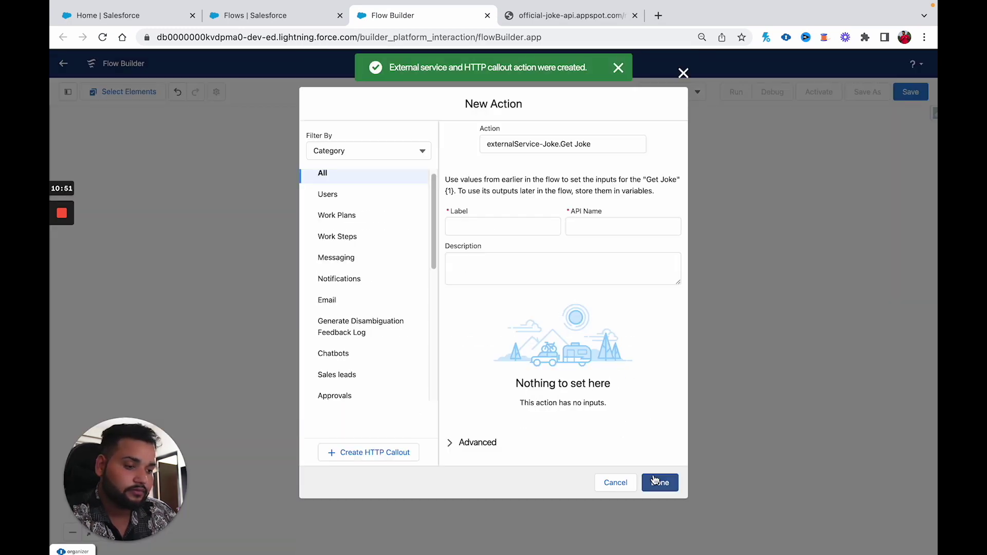
Label the new action Get a Joke with API name Get_a_Joke, and complete it
left_click(486, 227)
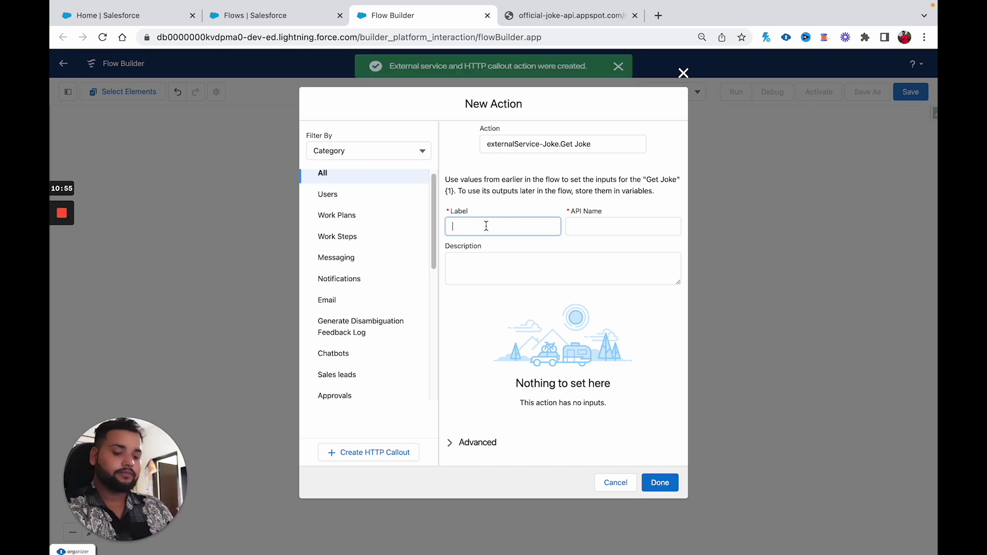
type("Get a Jok")
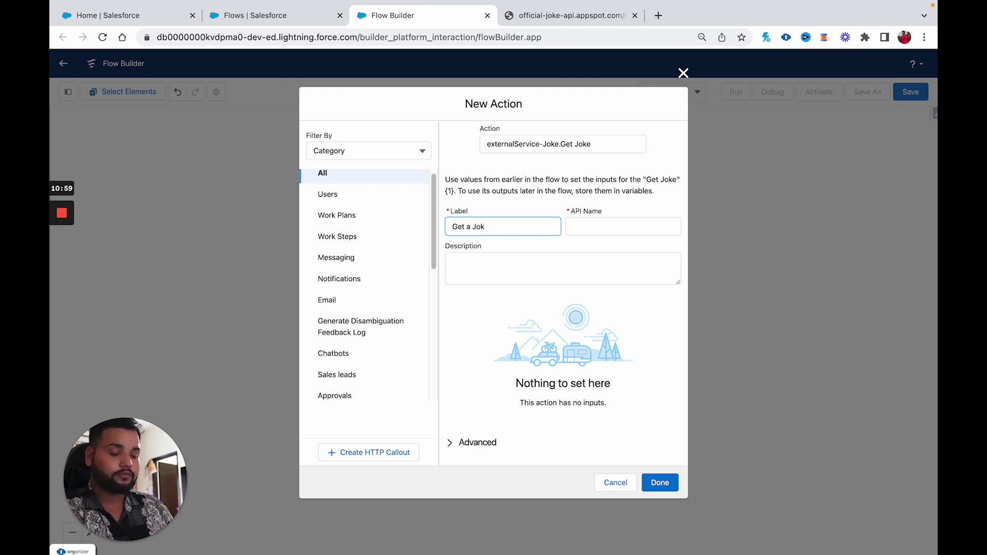
key("BackSpace")
key("BackSpace")
key("BackSpace")
type("Joke")
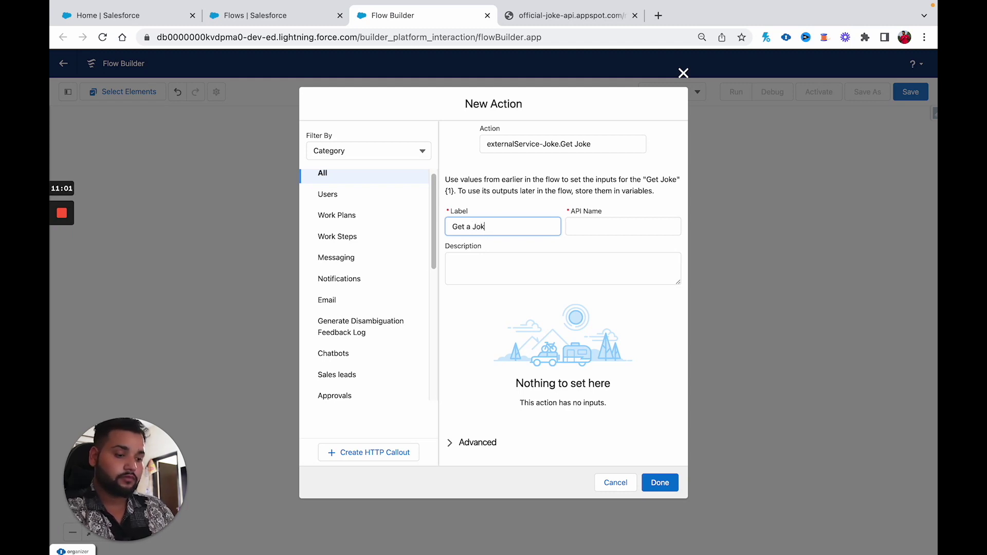
left_click(612, 222)
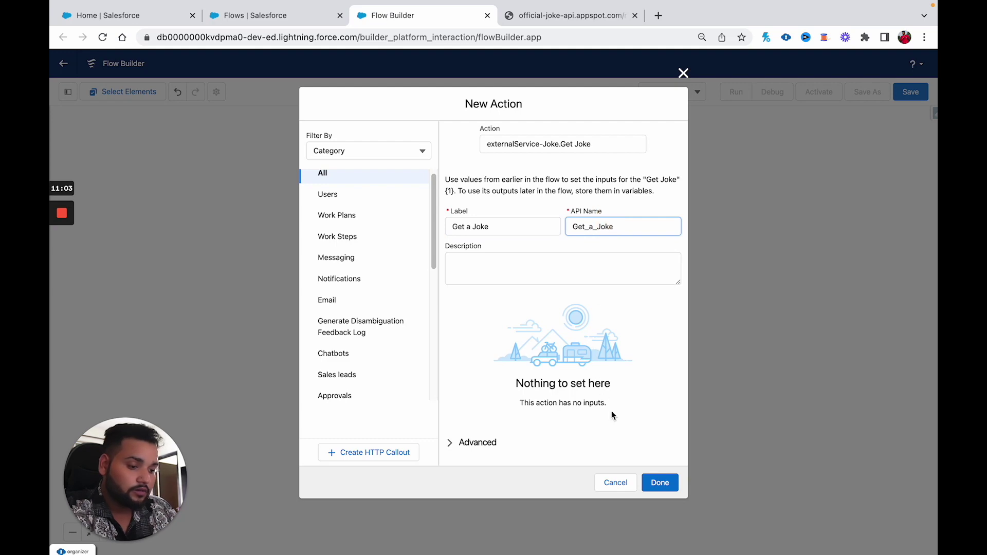
left_click(663, 490)
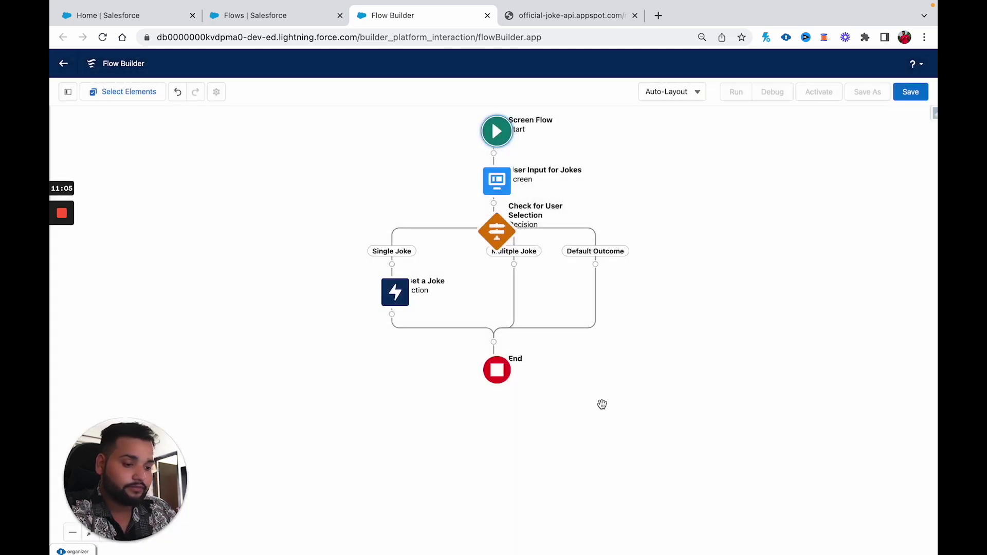
Add a Screen element after the Get a Joke action and place a Display Text component on it
left_click(391, 315)
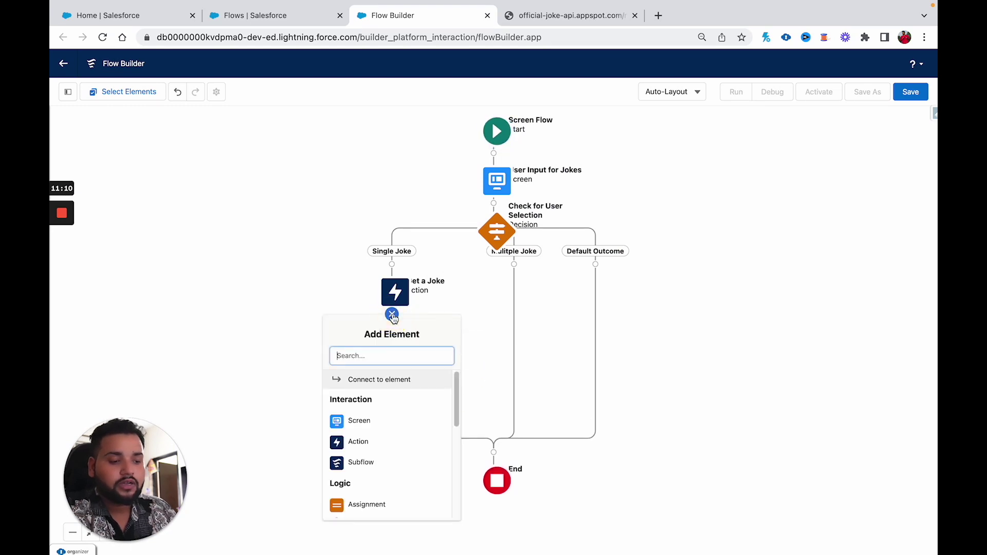
left_click(375, 422)
left_click(260, 183)
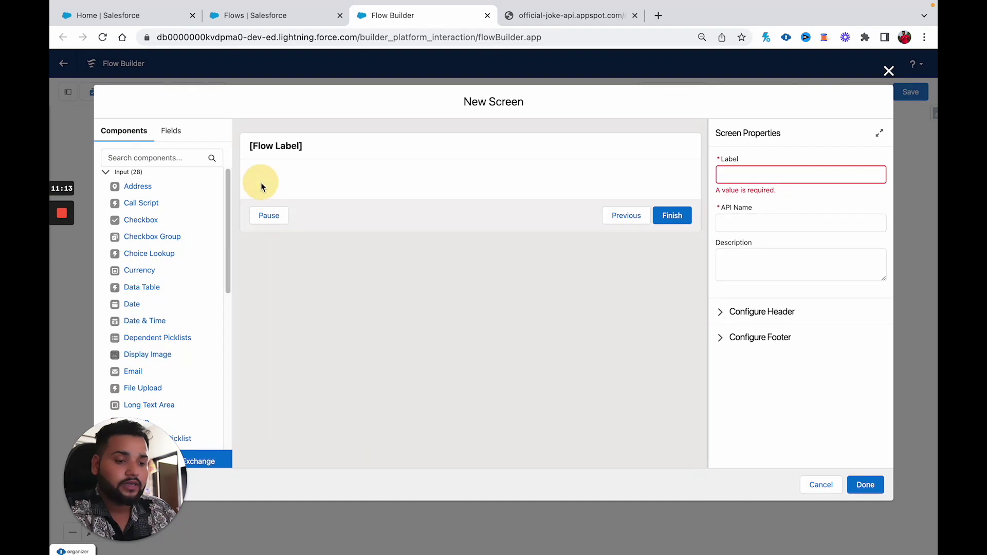
left_click(187, 157)
type("displa")
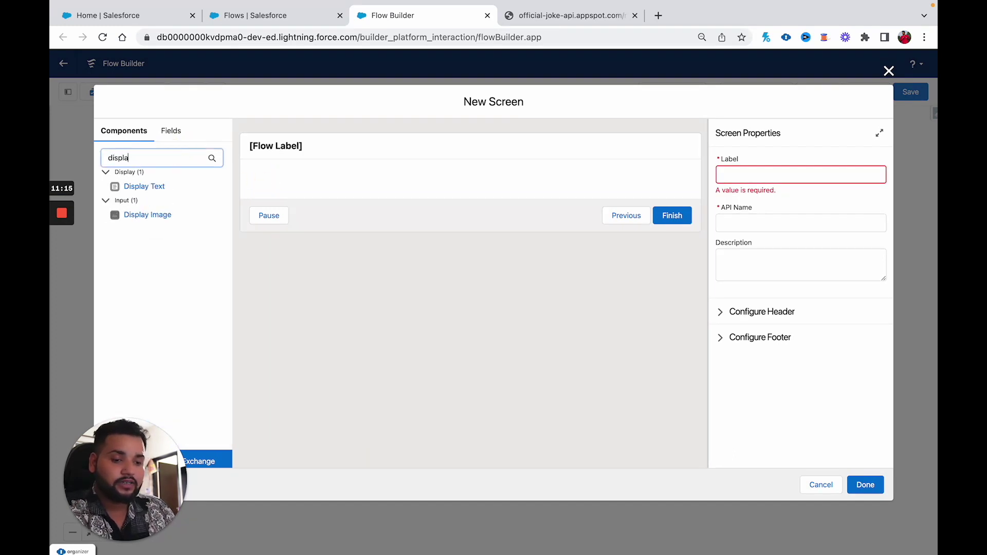
left_click(169, 190)
Set the Display Text component's API name to MyJoke and begin editing its text body
left_click(753, 180)
type("My")
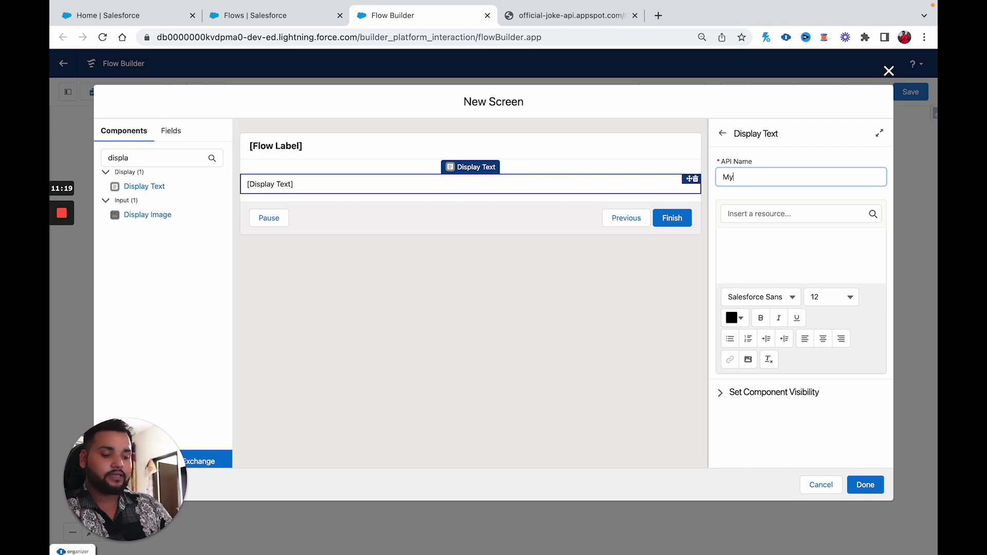
type("Joke")
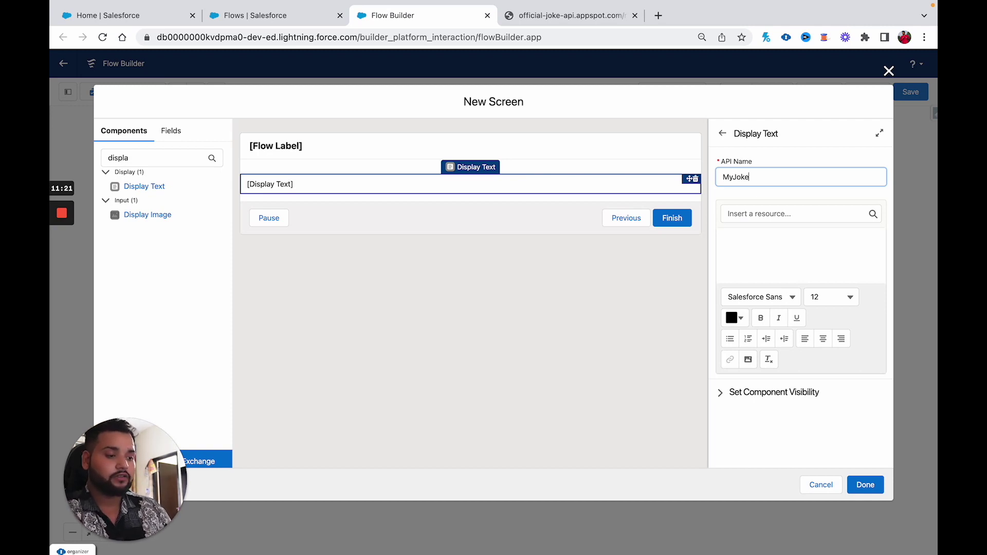
left_click(782, 248)
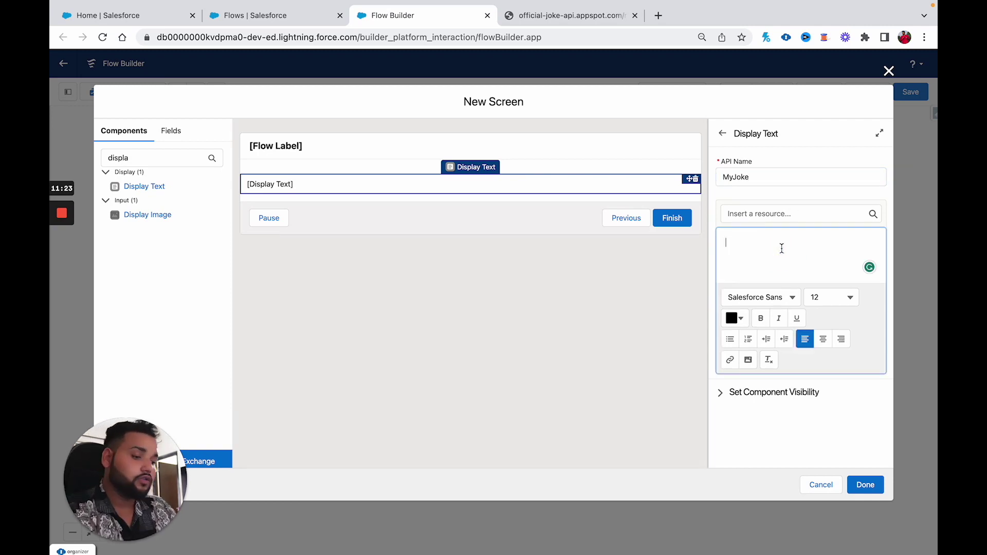
Examine the setup and punchline fields in the API's random_joke response, and return to Flow Builder
left_click(579, 18)
key("ctrl+a")
left_click(181, 106)
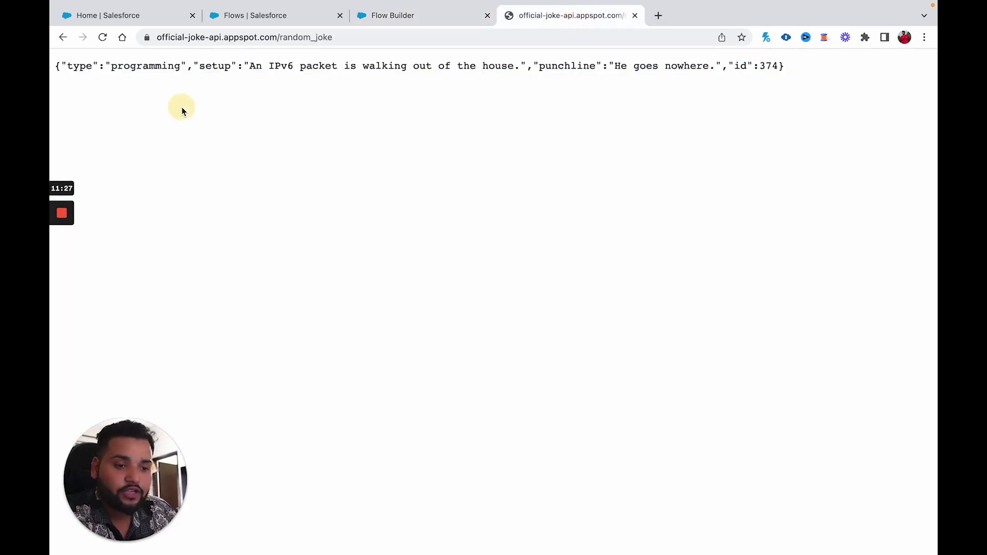
double_click(216, 67)
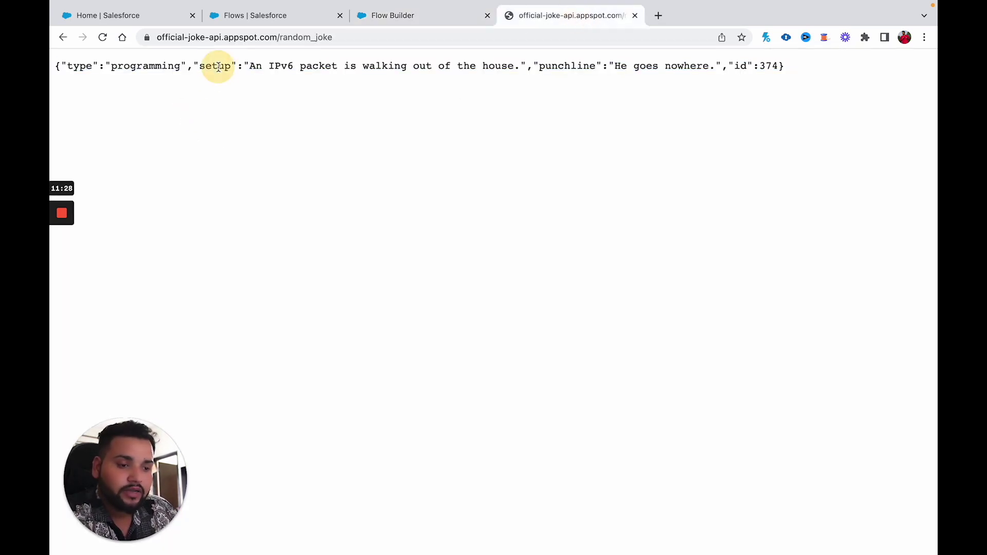
double_click(559, 66)
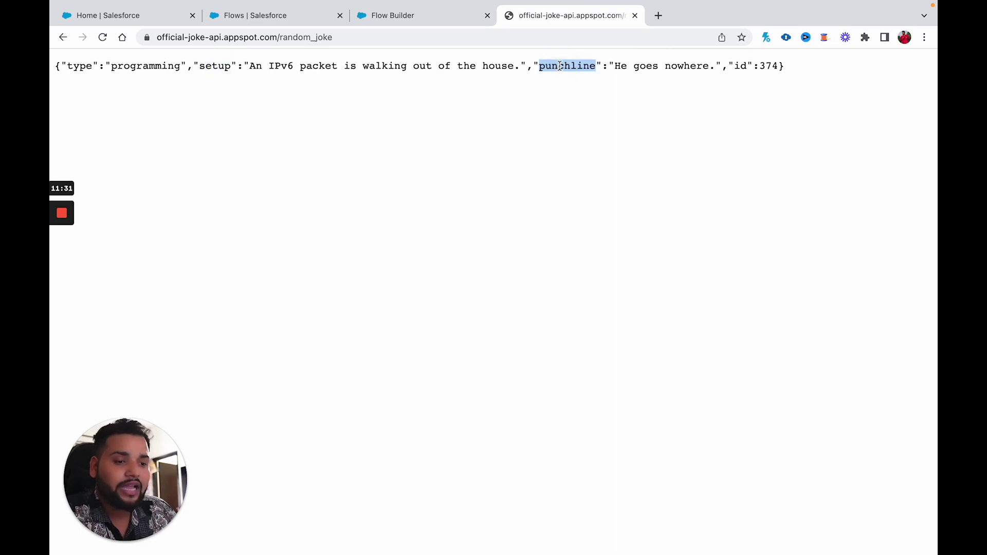
left_click(433, 18)
left_click(524, 17)
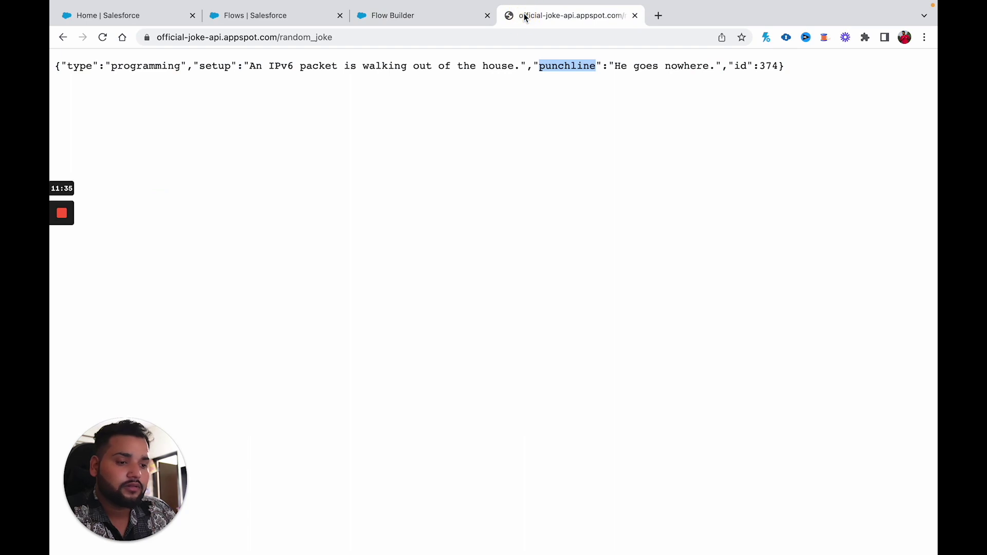
left_click(414, 19)
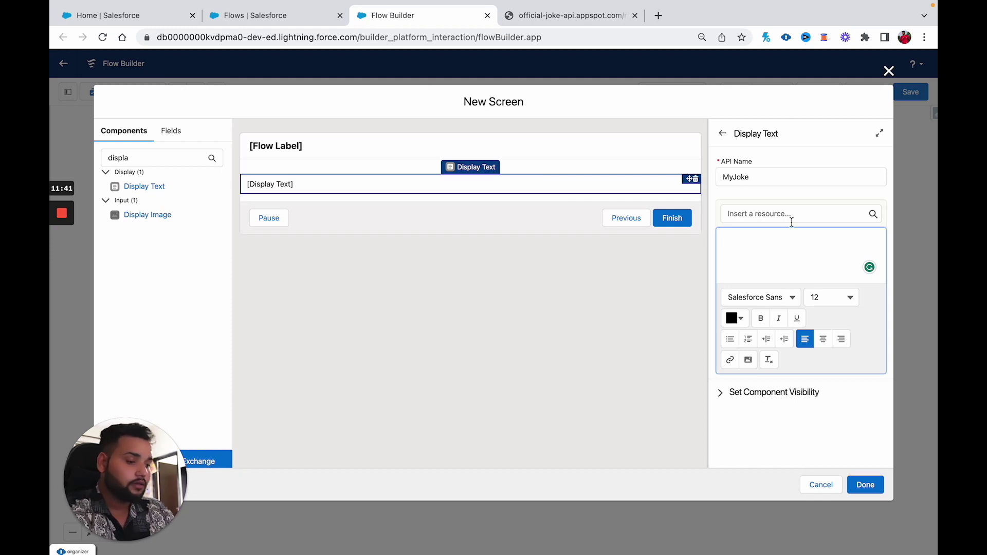
Insert the setup and punchline fields from the Get_a_Joke 2XX output on separate lines of the MyJoke display text
left_click(775, 214)
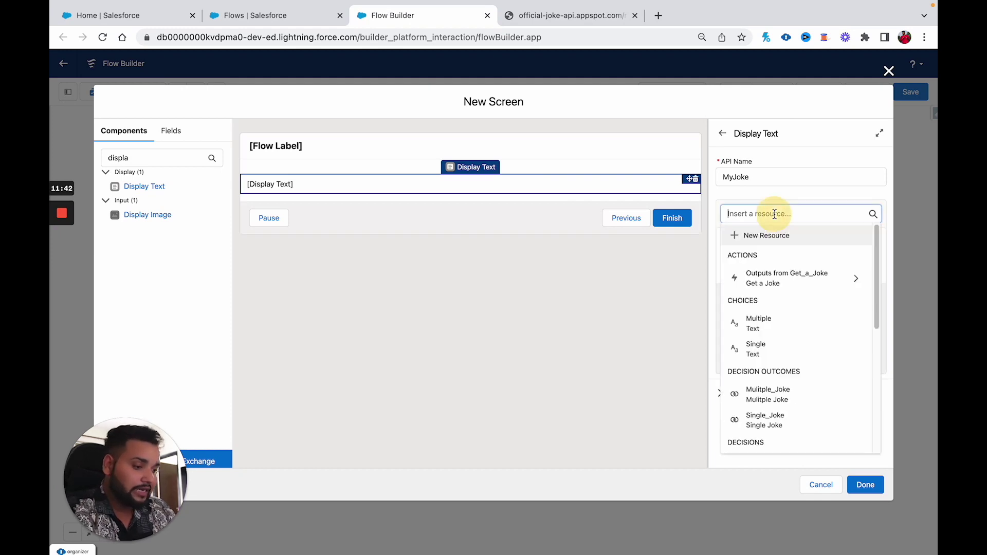
left_click(773, 287)
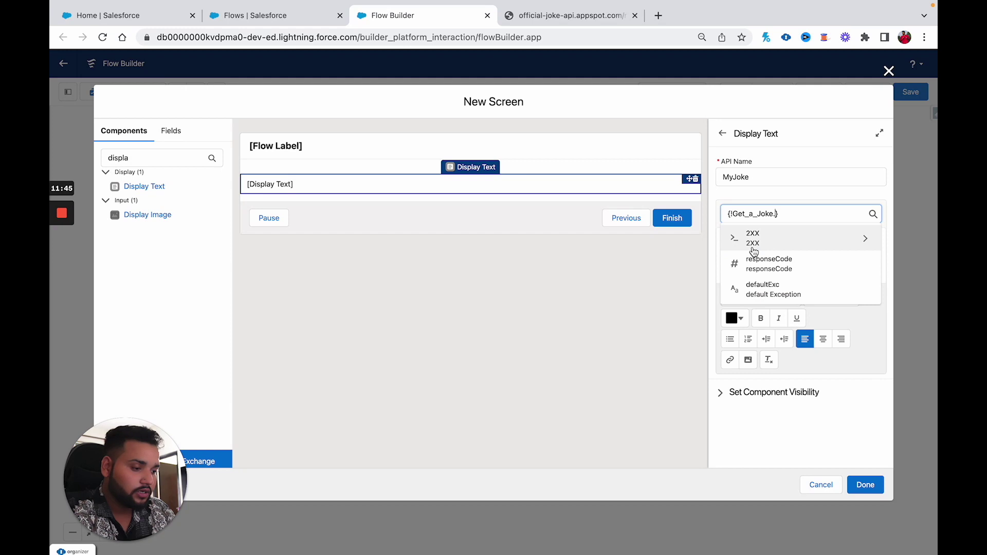
left_click(754, 250)
left_click(762, 291)
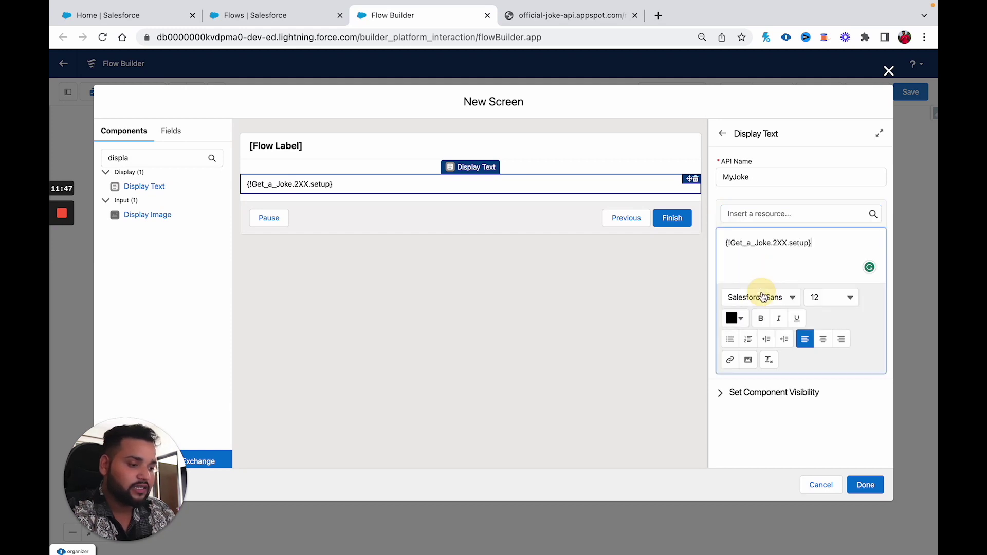
key("Return")
left_click(737, 214)
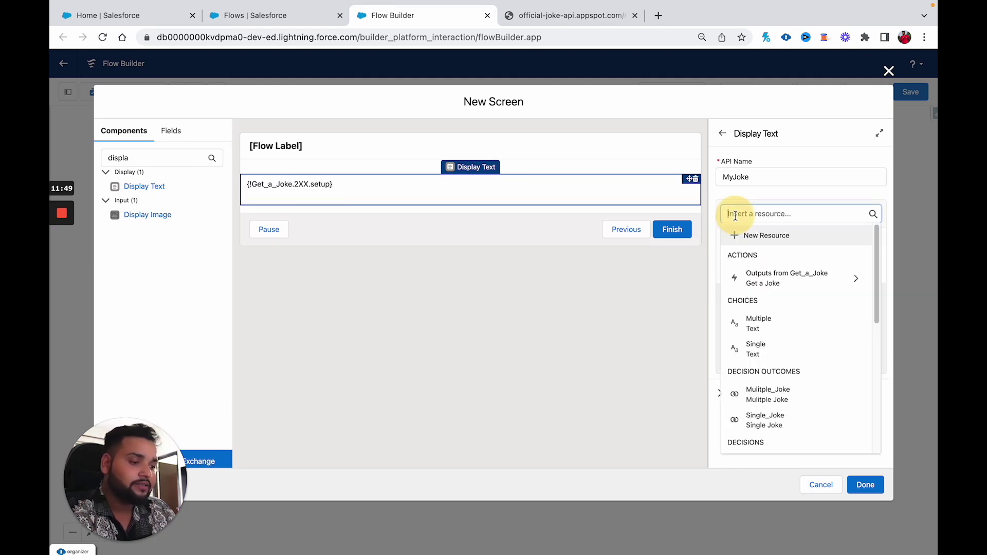
left_click(771, 280)
left_click(750, 238)
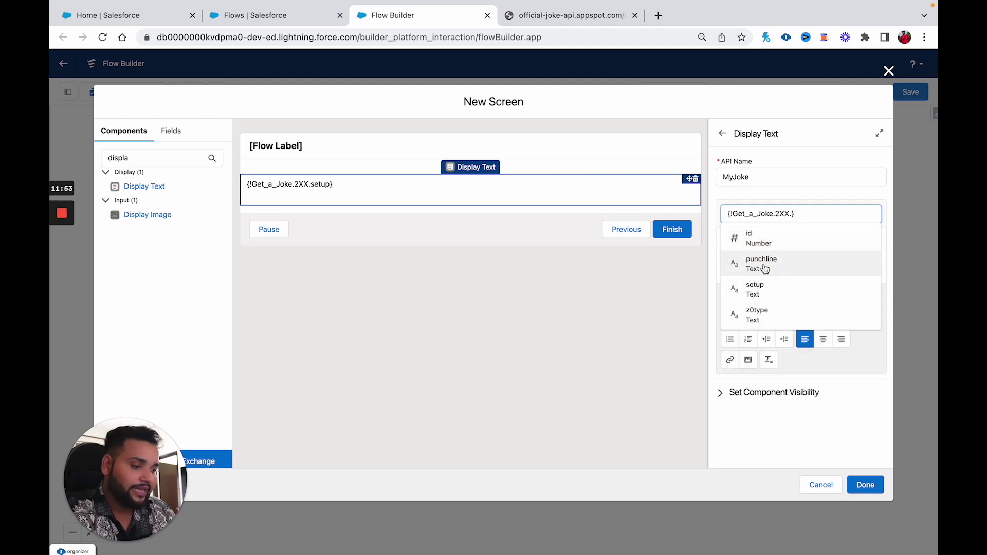
left_click(763, 262)
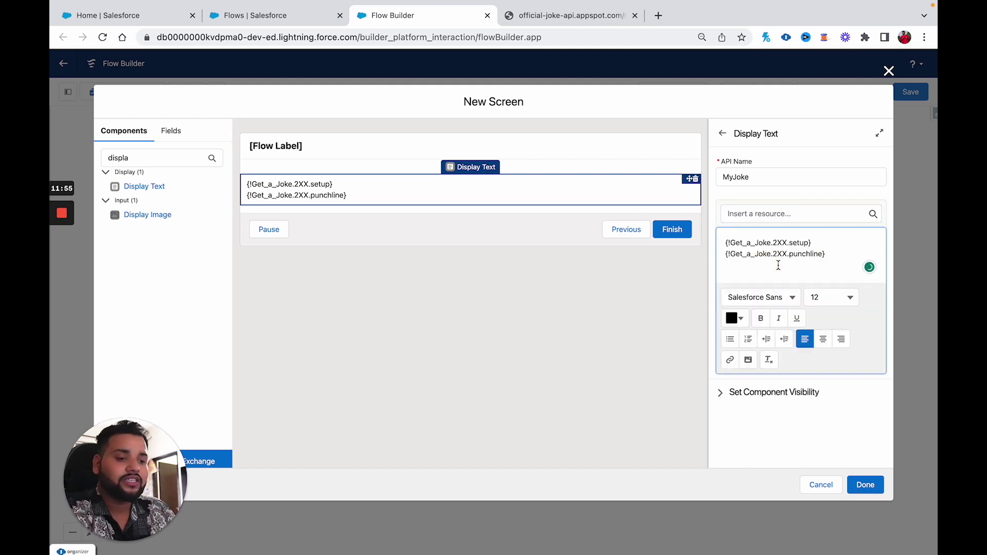
Label the new screen My Single Joke with API name My_Single_Joke, and complete it
left_click(864, 484)
left_click(487, 152)
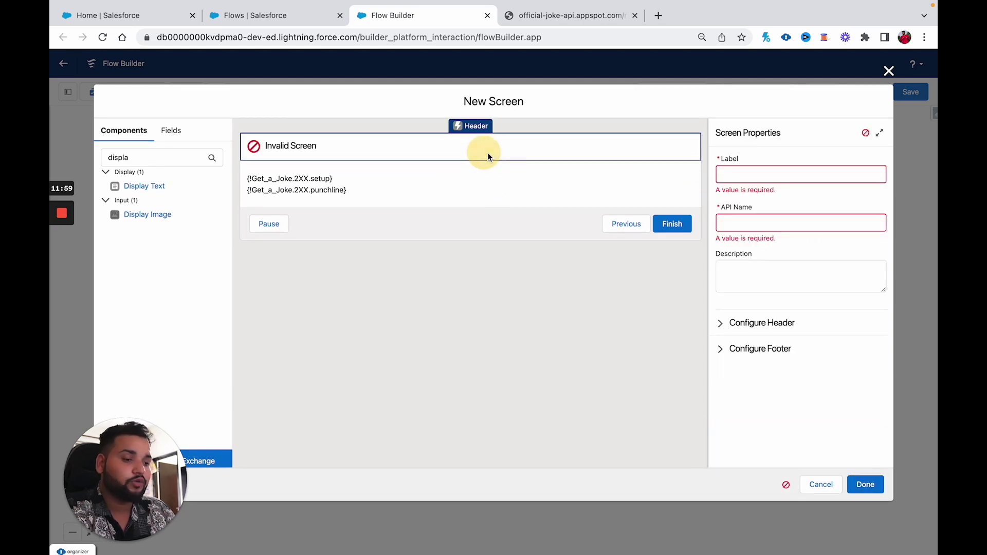
left_click(756, 176)
type("My")
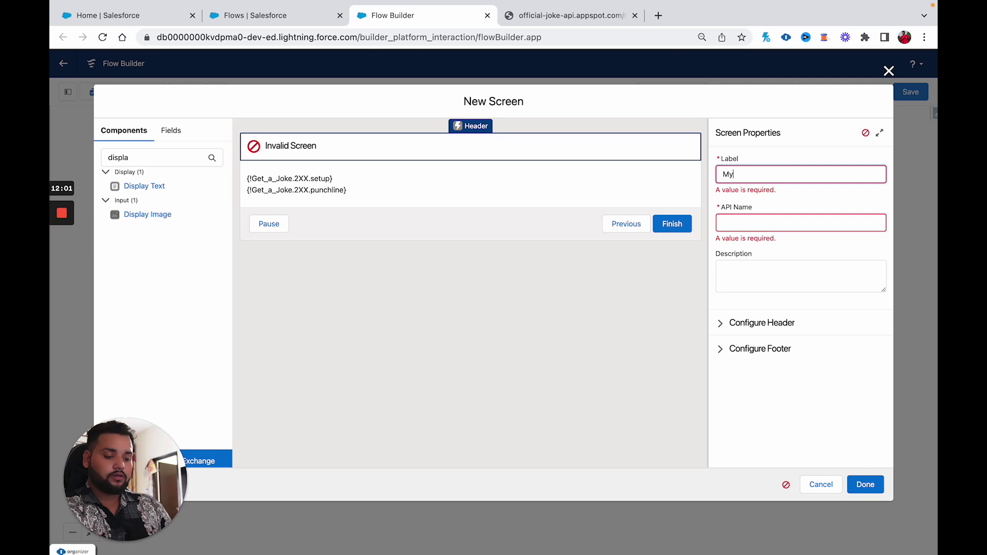
type(" Single Joke")
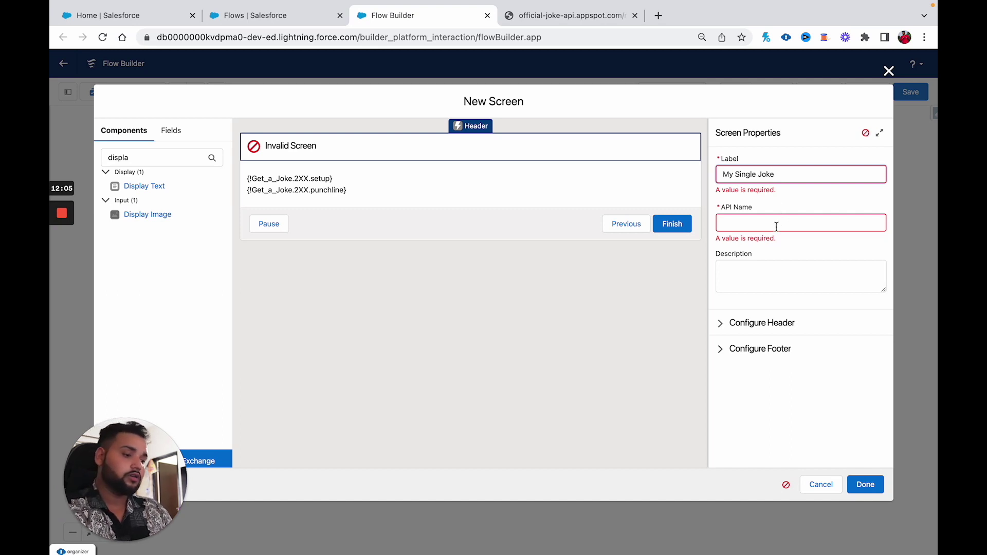
left_click(776, 227)
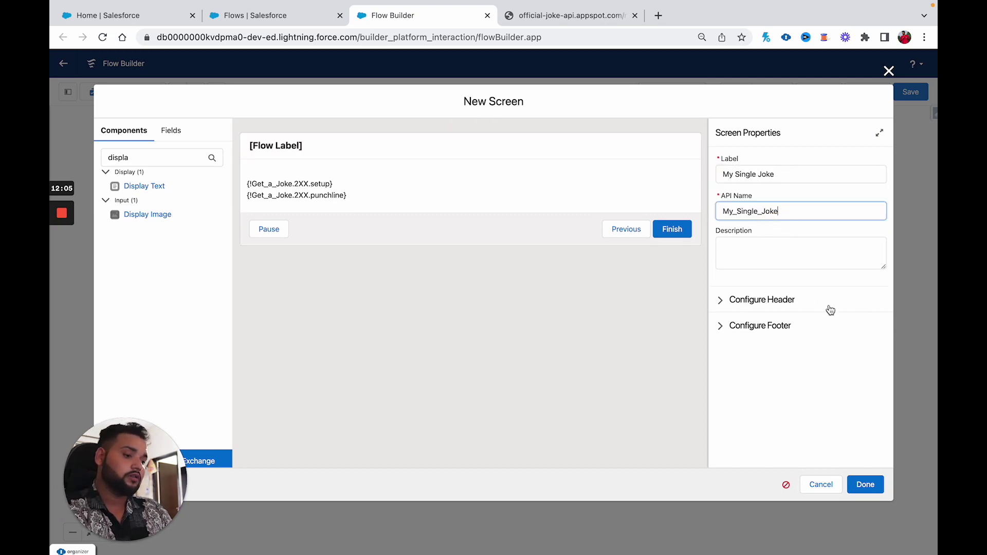
left_click(868, 487)
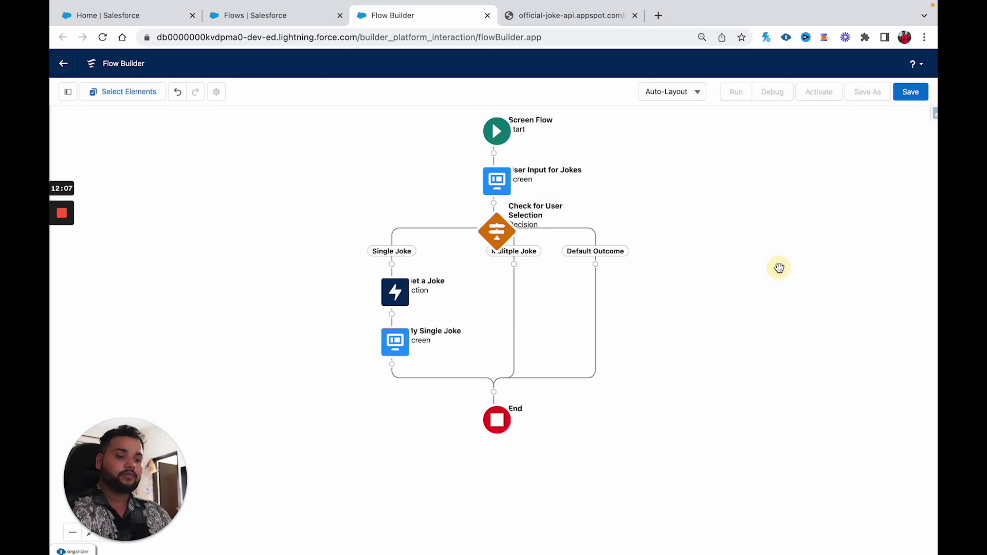
Save the flow with the label Joke Flow and API name Joke_Flow
left_click(912, 97)
left_click(368, 263)
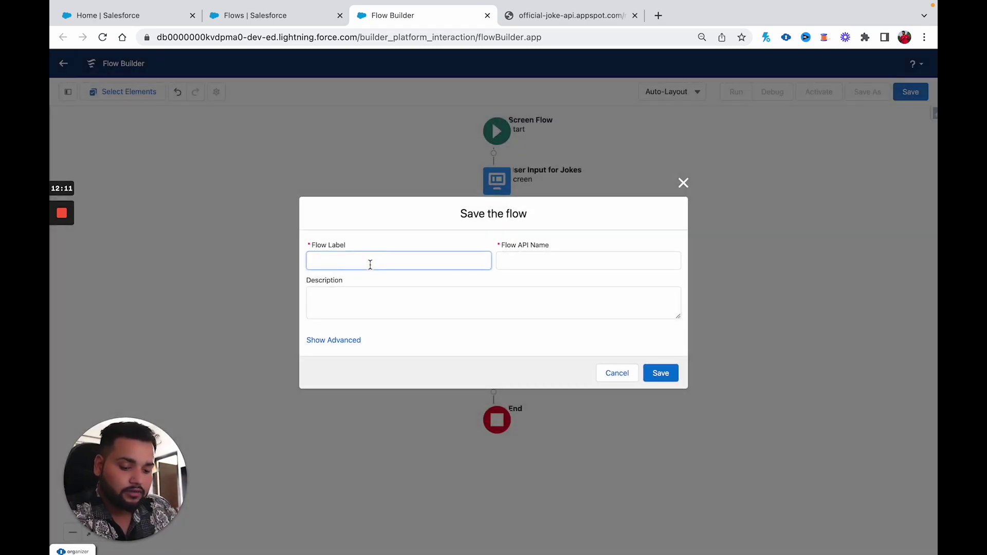
type("Joke Flow")
left_click(498, 263)
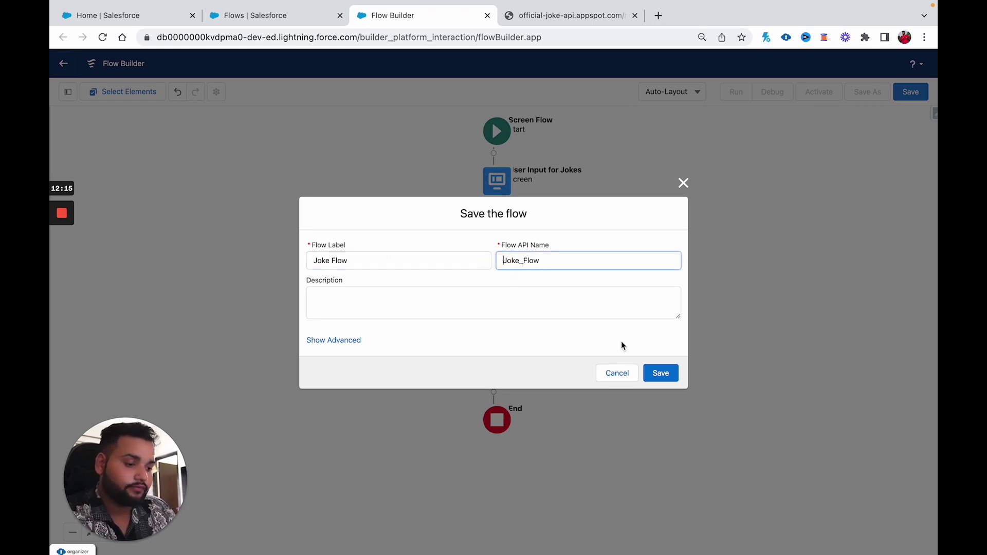
left_click(664, 383)
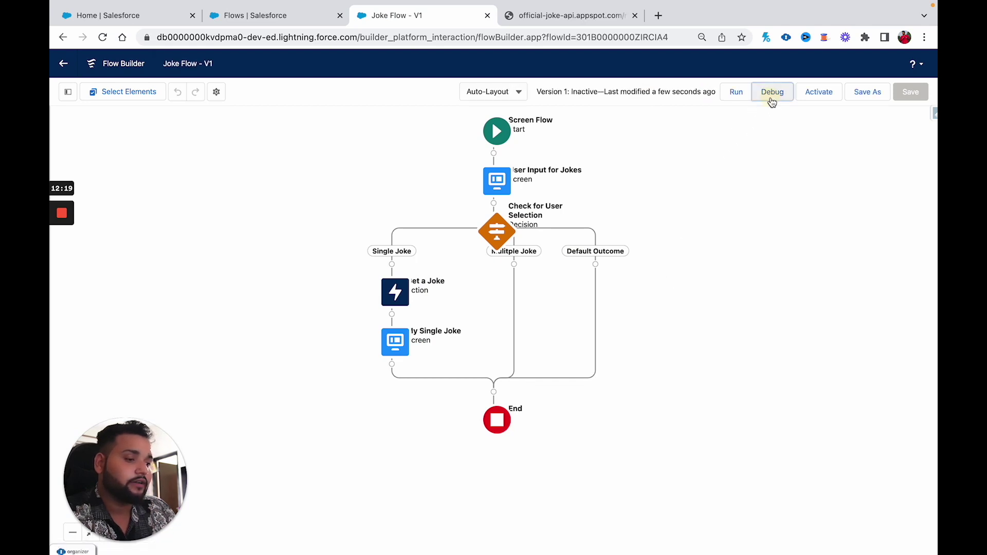
Debug the flow with the default options, choosing Single as the jokes mode, and advance to the joke screen
left_click(772, 92)
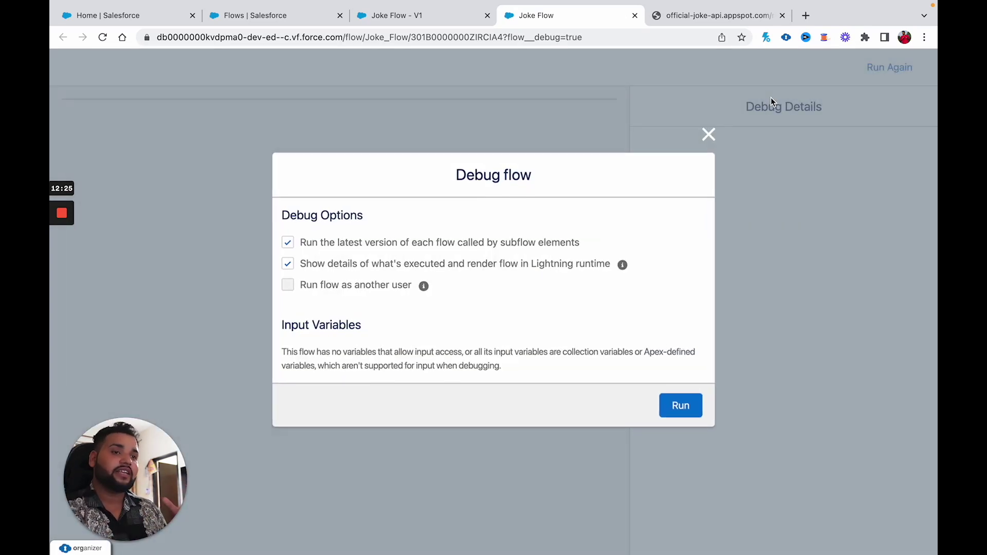
left_click(686, 411)
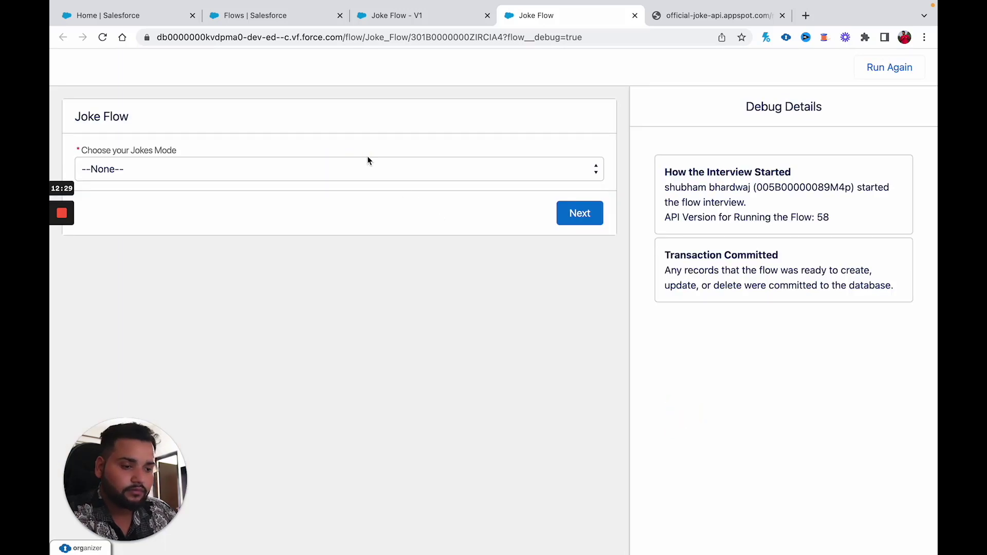
left_click(367, 169)
left_click(278, 185)
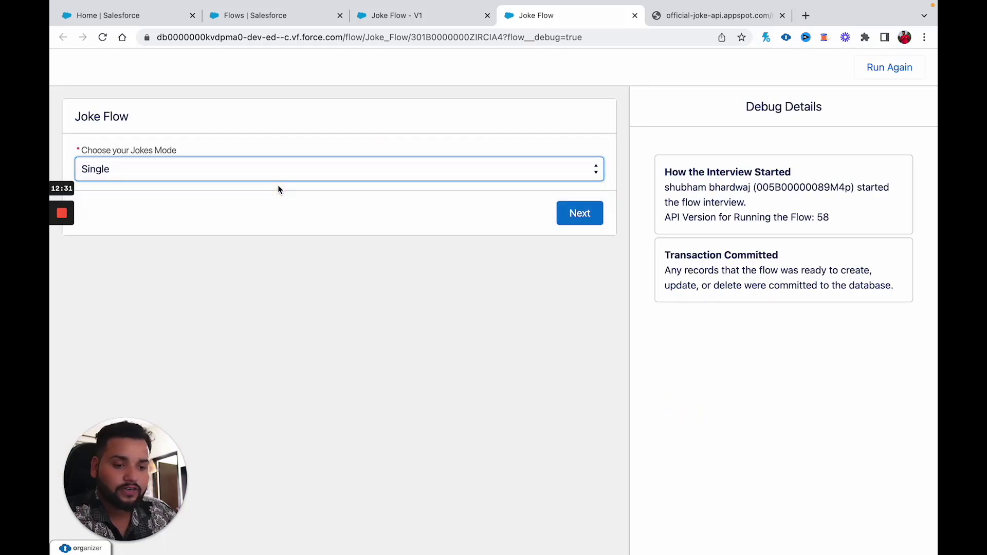
left_click(578, 215)
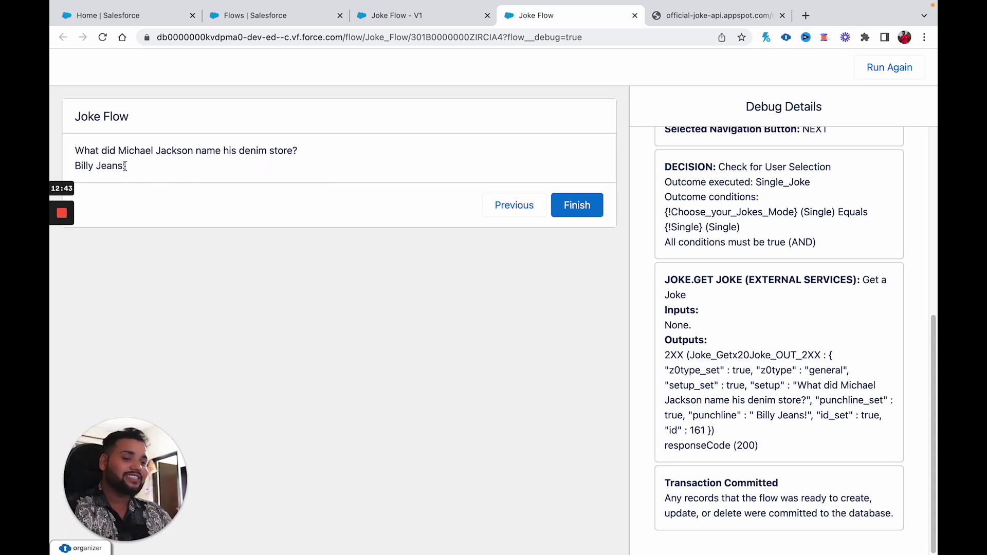
Return to the joke API site and load its /random_ten endpoint to view the multiple-joke response
left_click(379, 21)
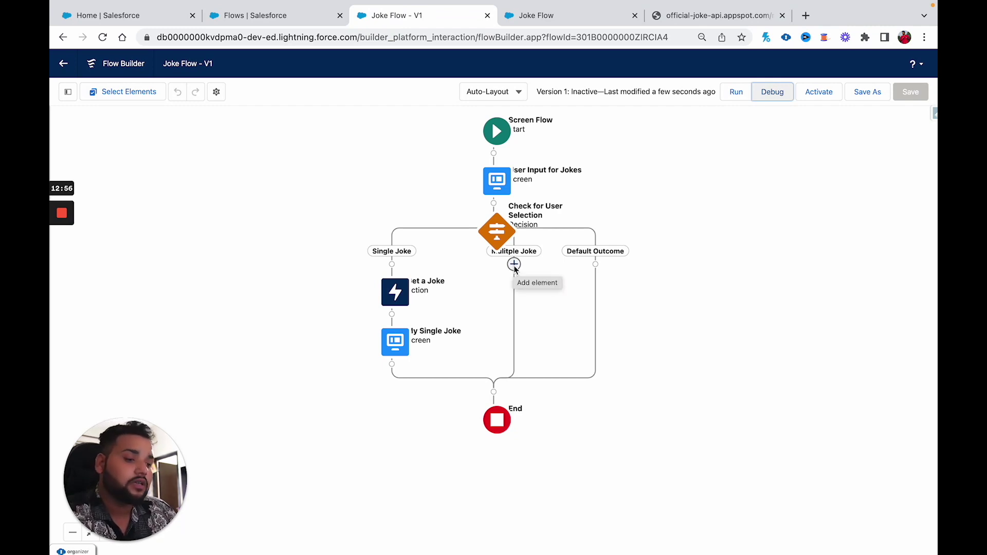
left_click(701, 17)
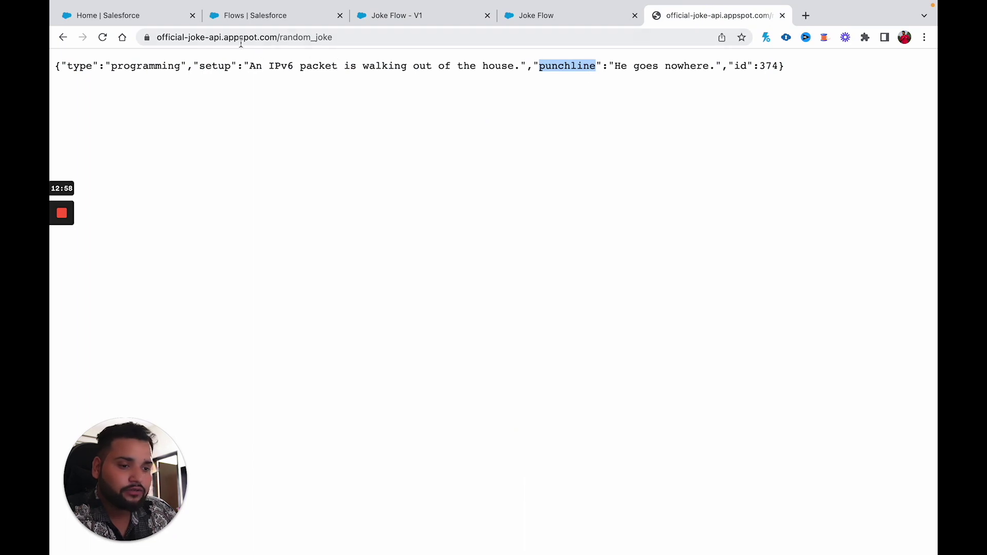
left_click(63, 38)
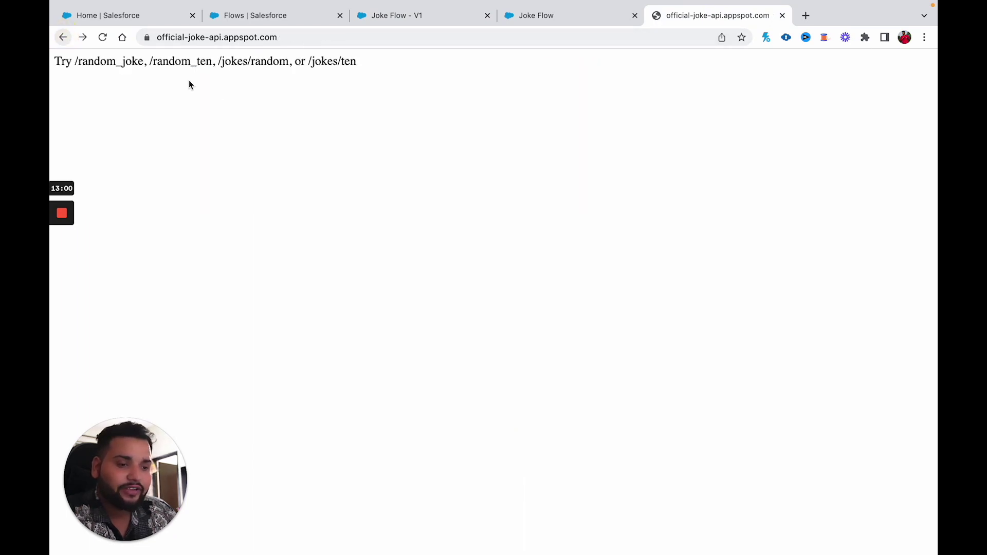
left_click_drag(152, 61, 211, 63)
key("ctrl+c")
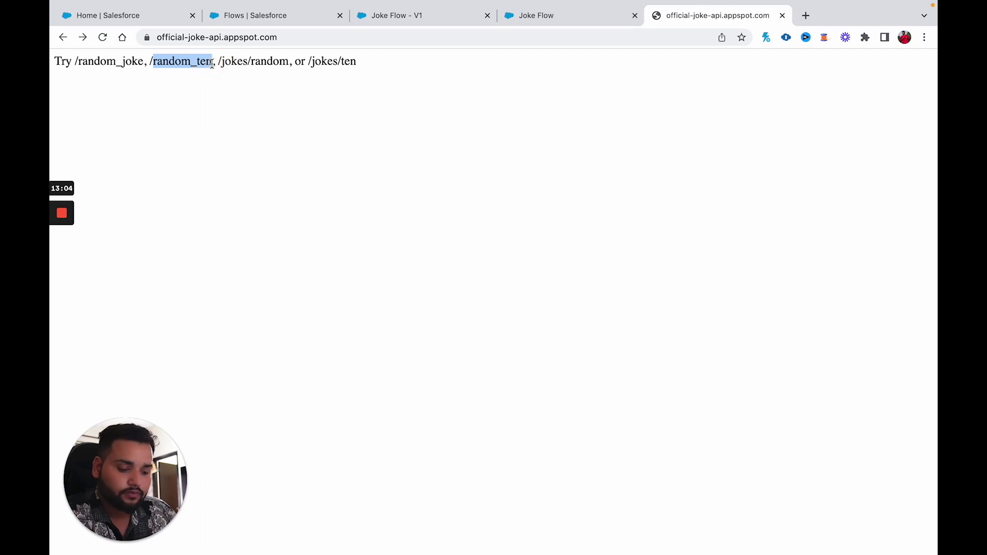
left_click(293, 37)
left_click(299, 38)
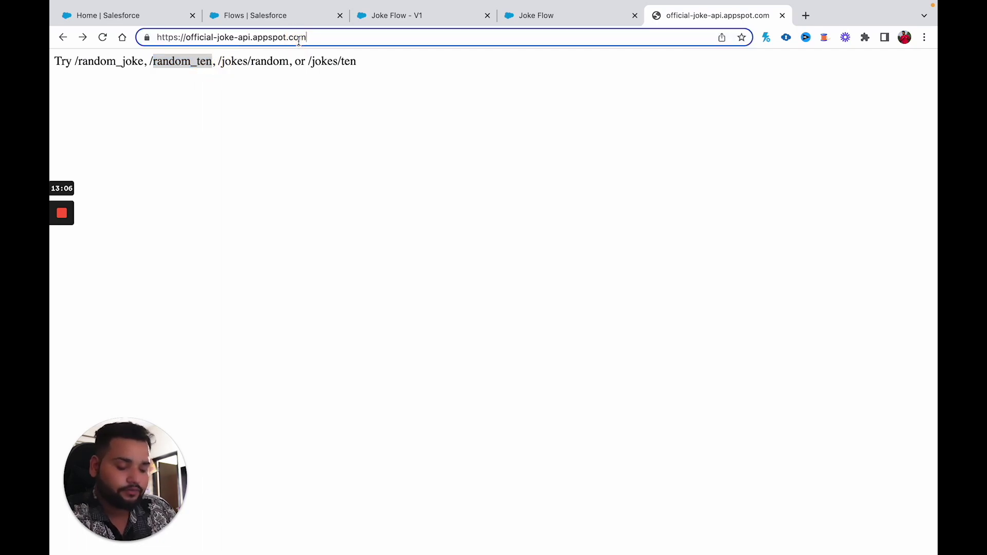
type("/")
key("ctrl+v")
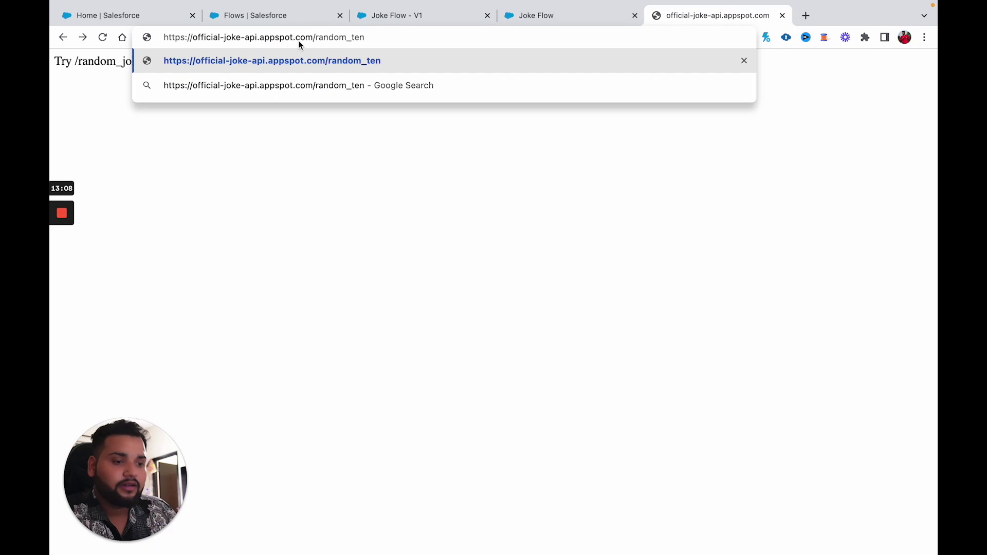
key("Return")
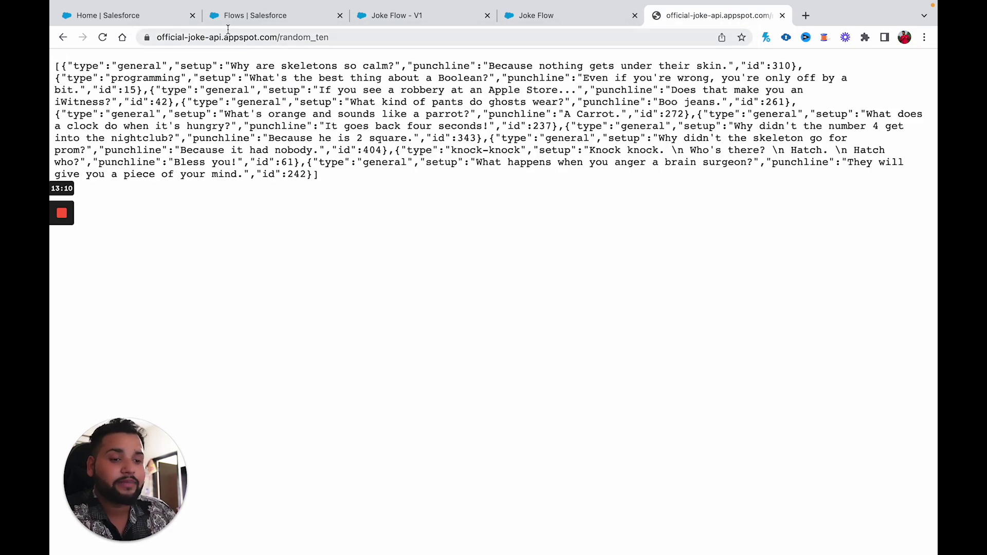
Copy the entire random_ten response, search the web for a JSON formatter, and open jsonformatter.org
left_click_drag(319, 176, 56, 66)
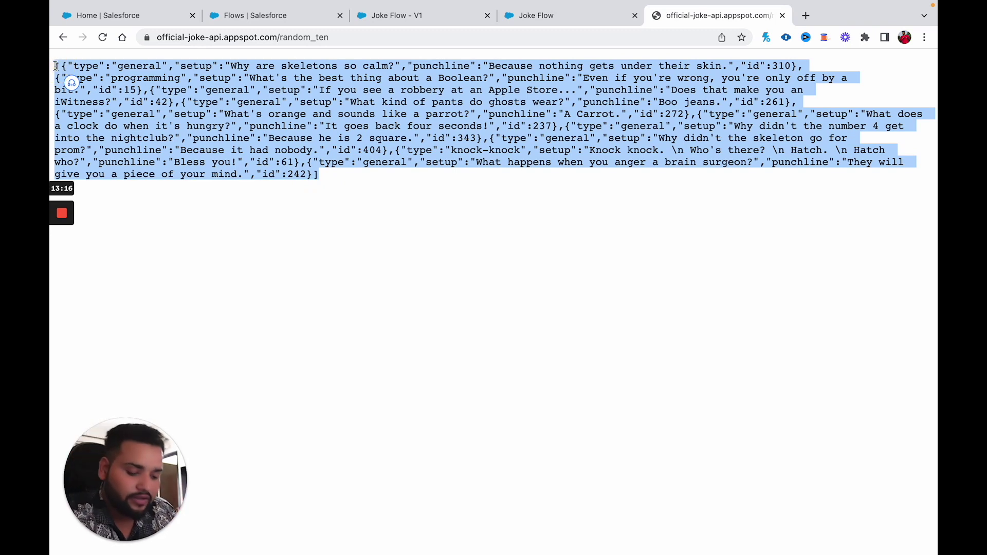
left_click(807, 15)
type("json")
key("Return")
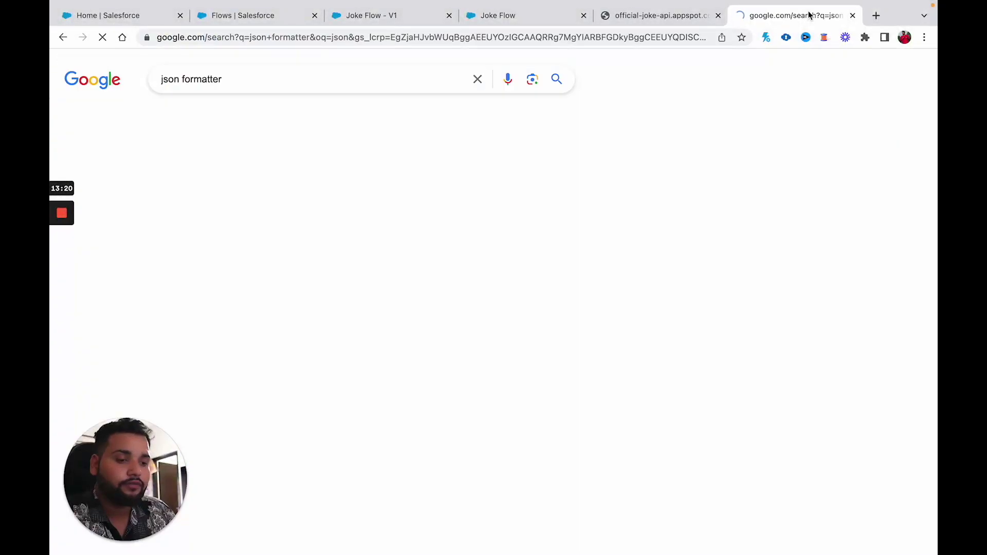
left_click(296, 213)
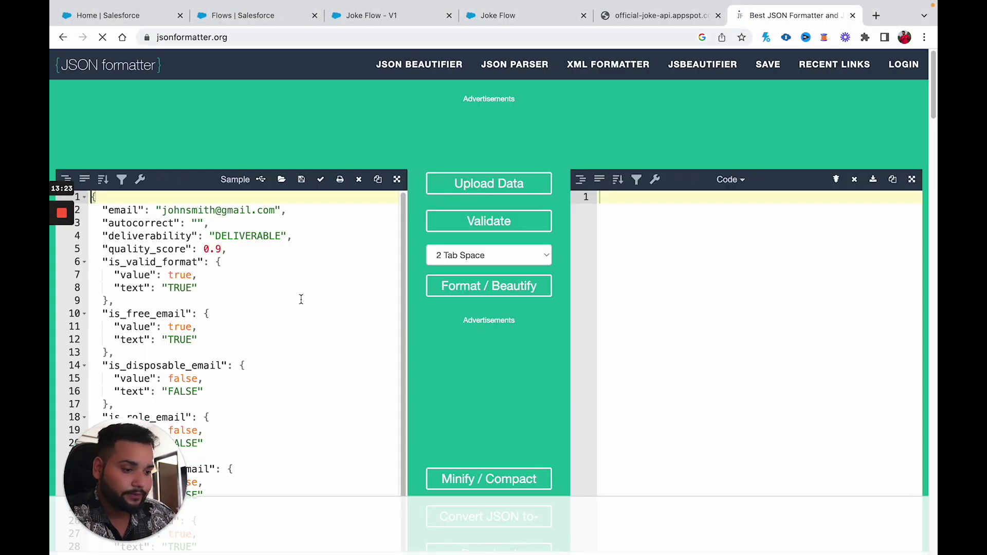
Replace the sample JSON with the copied response, beautify it, and examine the structure of the joke list
left_click(299, 298)
key("ctrl+a")
key("ctrl+v")
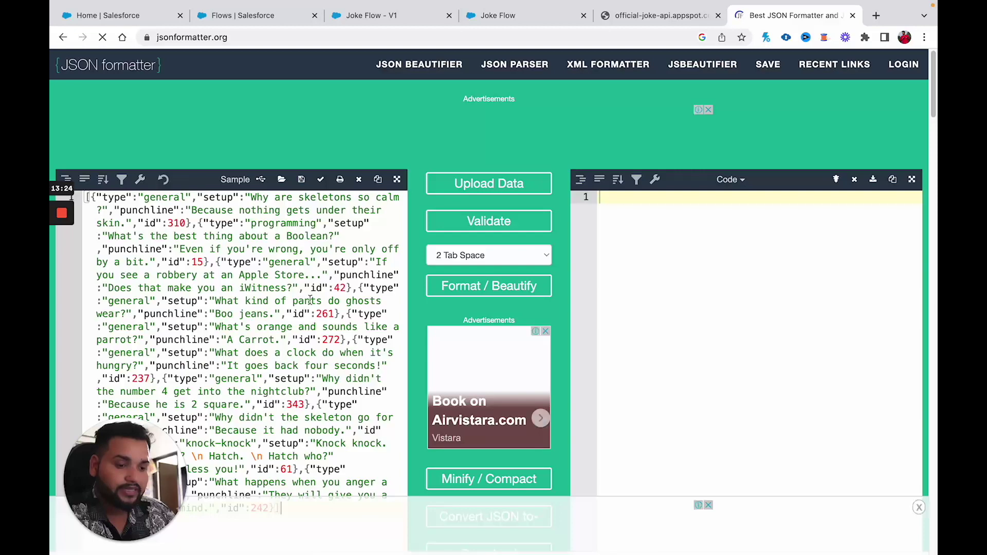
left_click(484, 286)
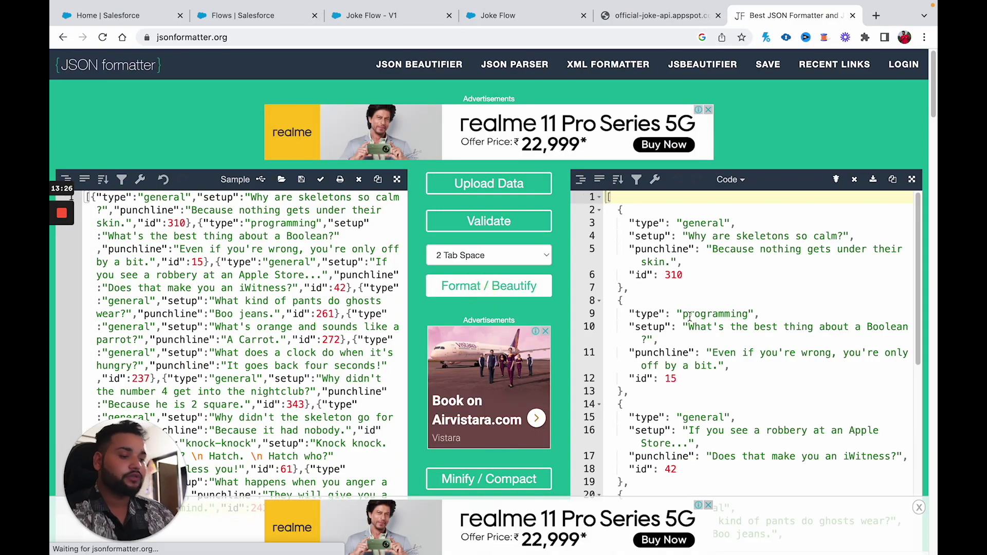
scroll(689, 316, "down", 15)
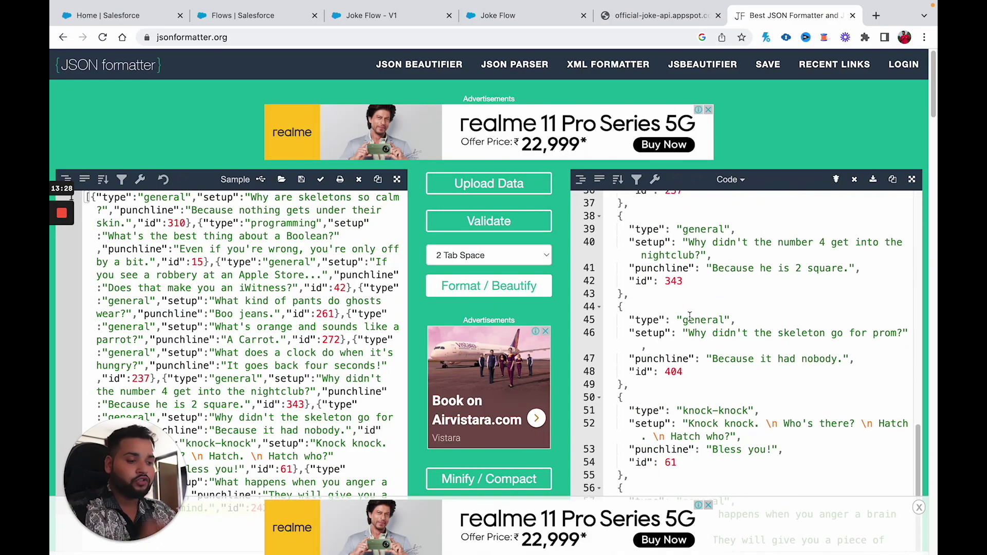
scroll(689, 315, "down", 5)
scroll(689, 316, "up", 3)
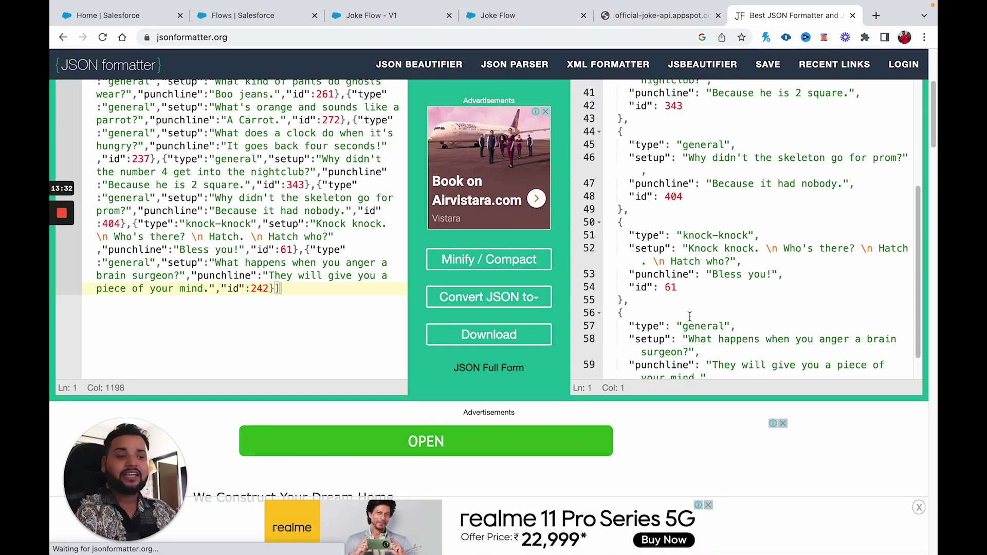
scroll(689, 316, "up", 10)
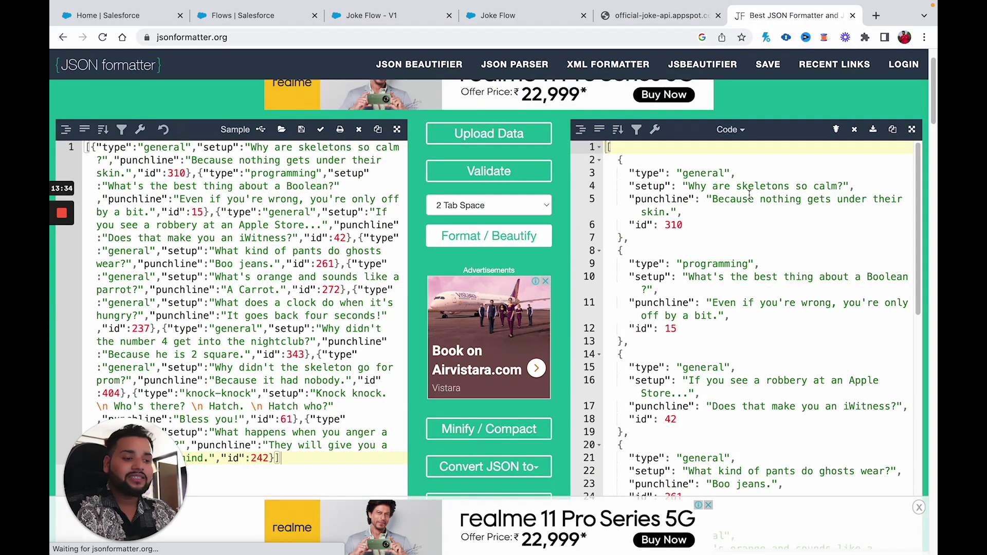
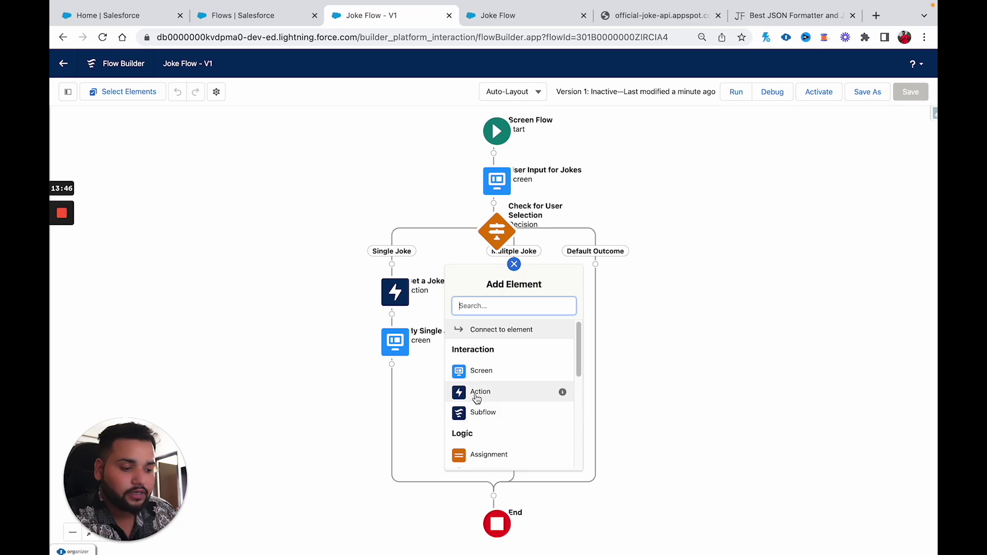
Search the available actions for a joke action and look through the action categories for it
left_click(501, 175)
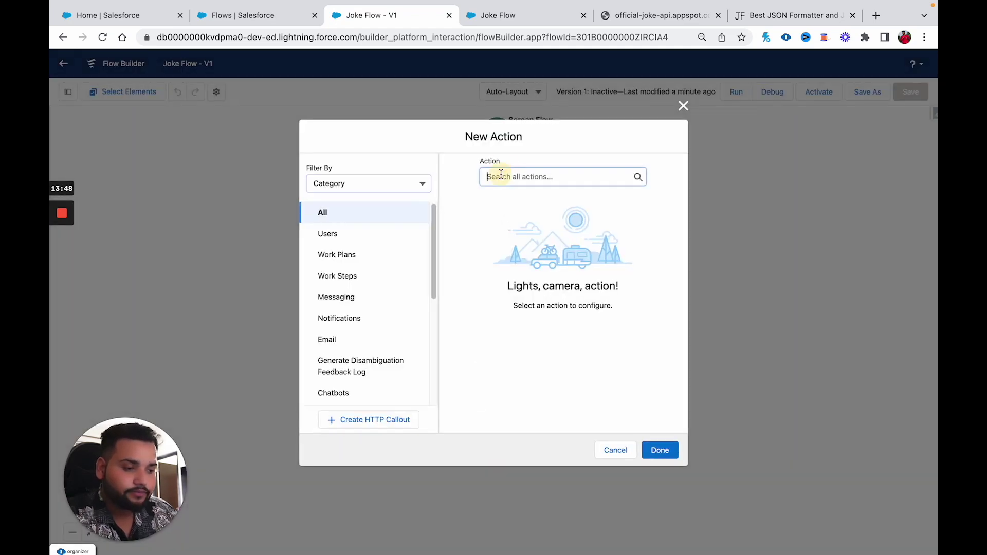
type("jok")
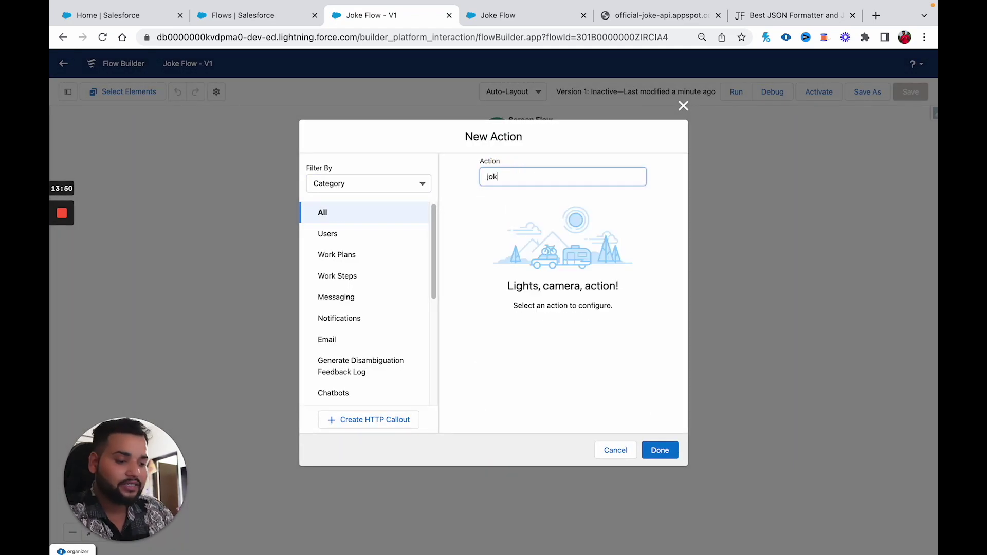
key("BackSpace")
key("BackSpace")
key("BackSpace")
key("BackSpace")
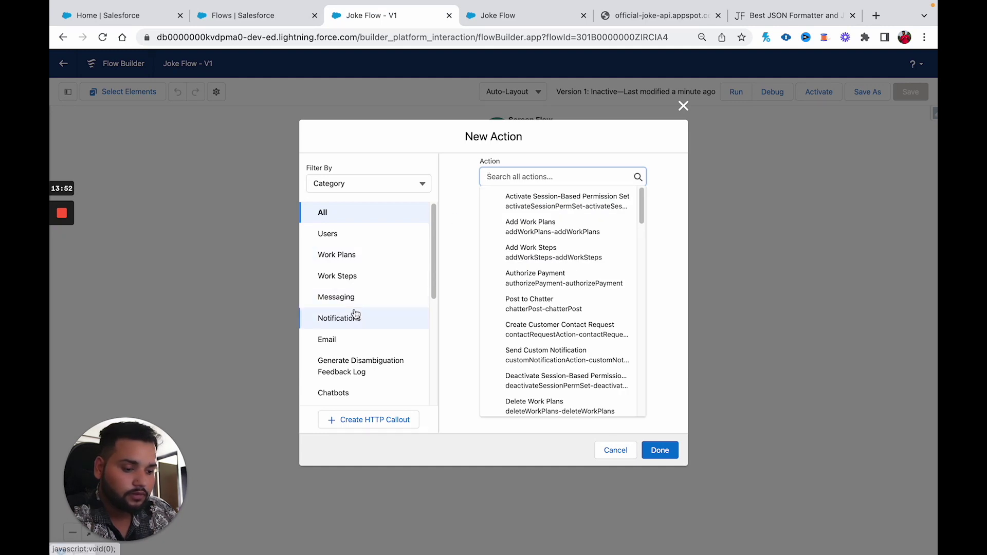
scroll(355, 313, "down", 3)
scroll(355, 313, "down", 5)
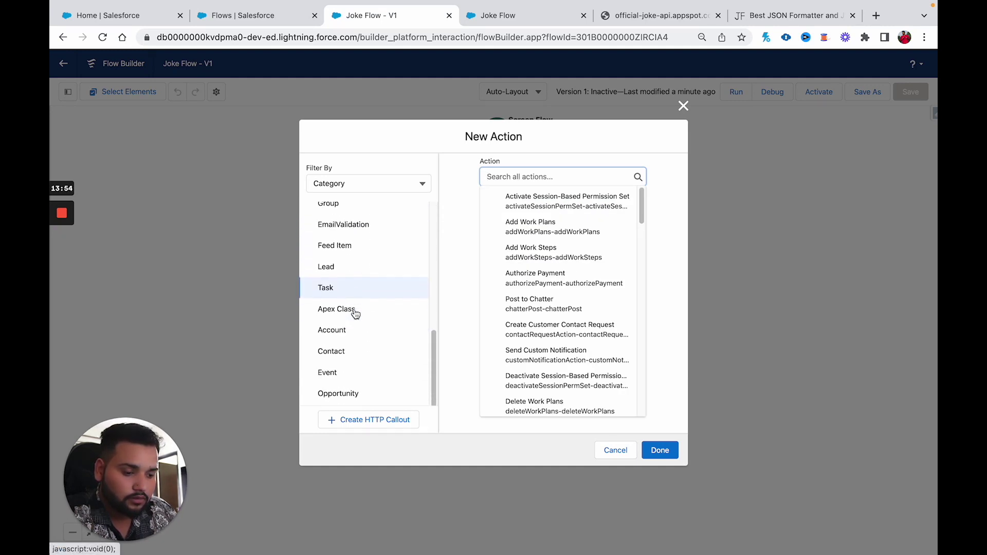
scroll(355, 313, "up", 8)
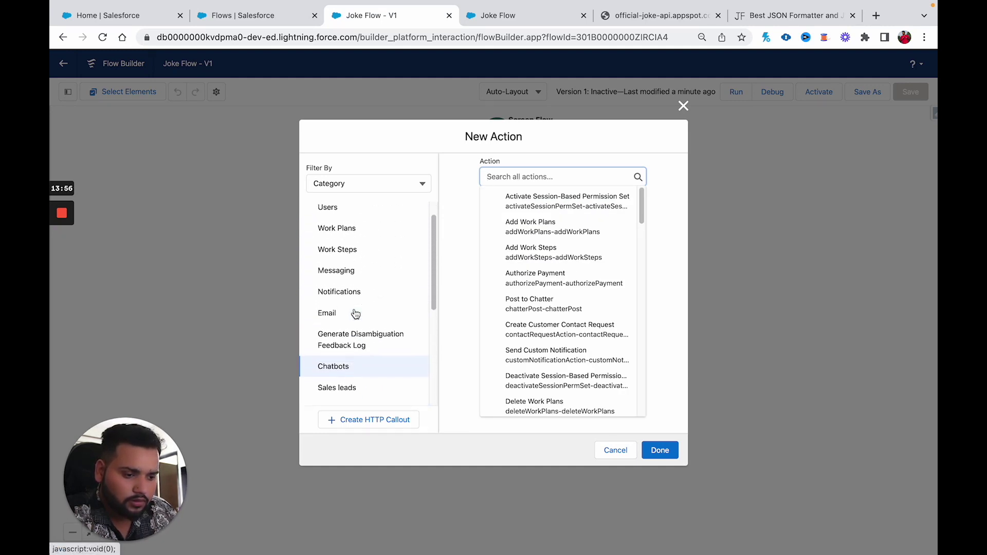
scroll(355, 313, "down", 8)
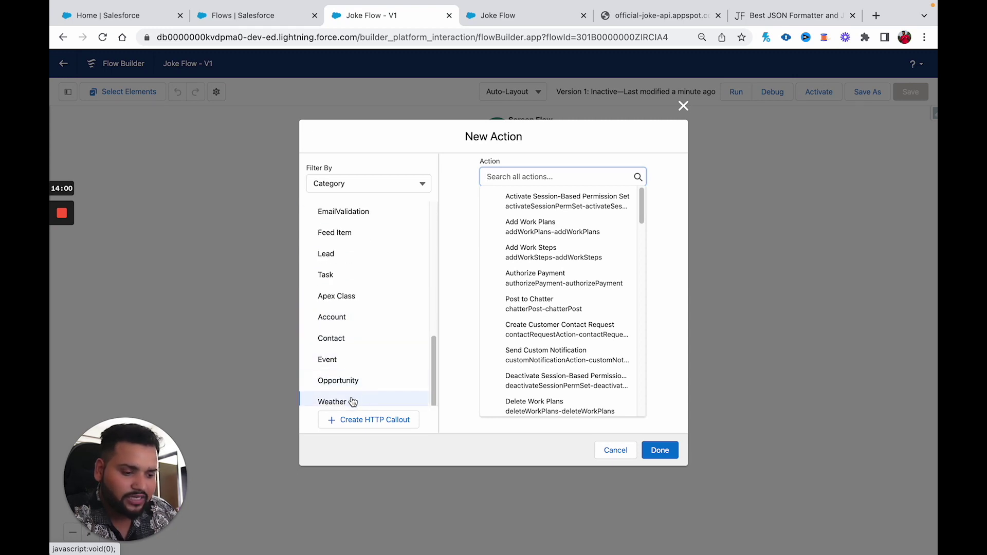
left_click(655, 451)
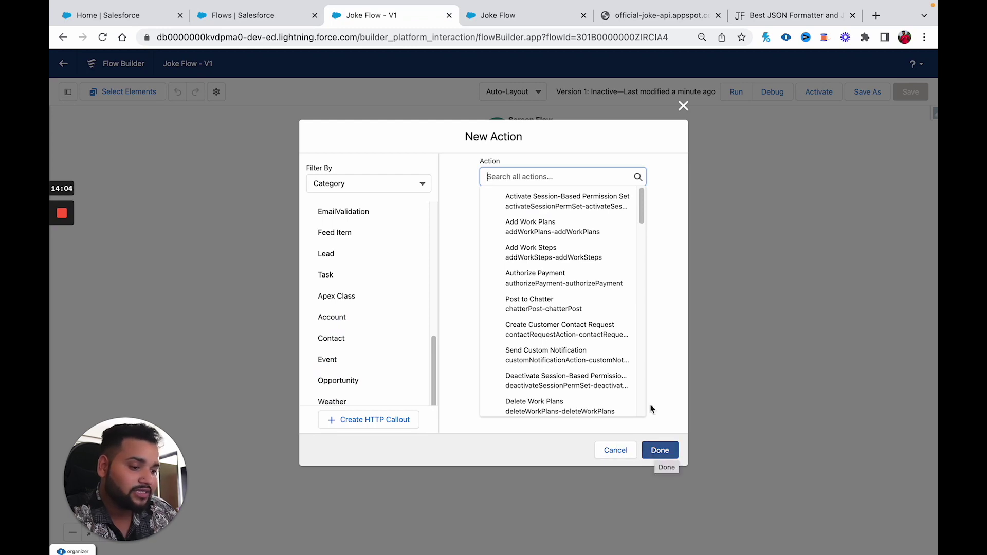
left_click(684, 113)
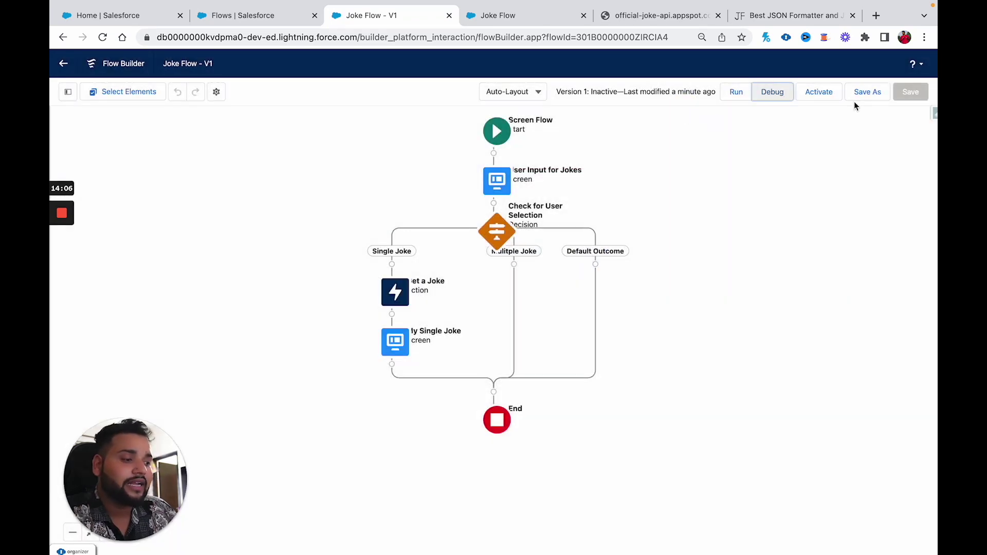
Reload the flow and try to add the existing Get Joke action from the Joke category to the multiple-joke branch
left_click(101, 38)
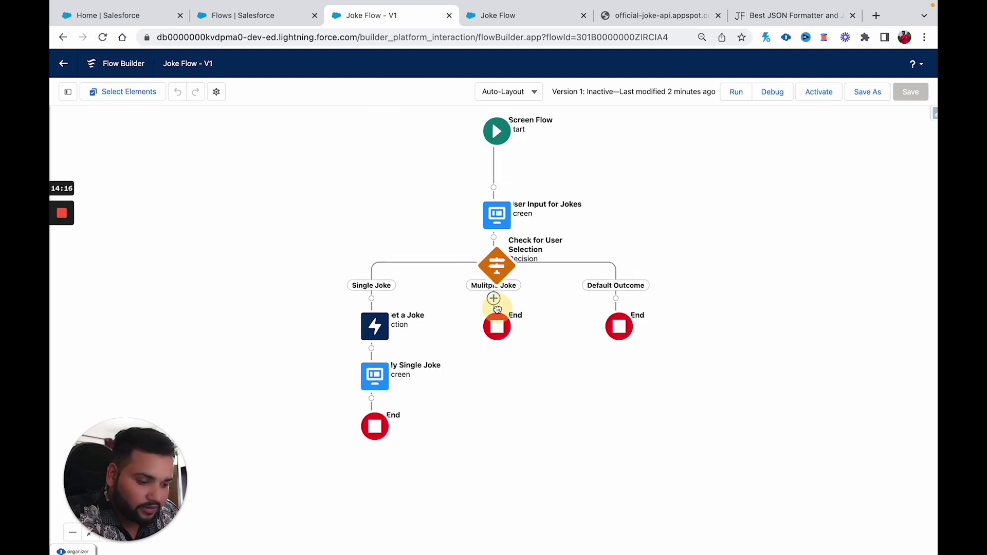
left_click(494, 264)
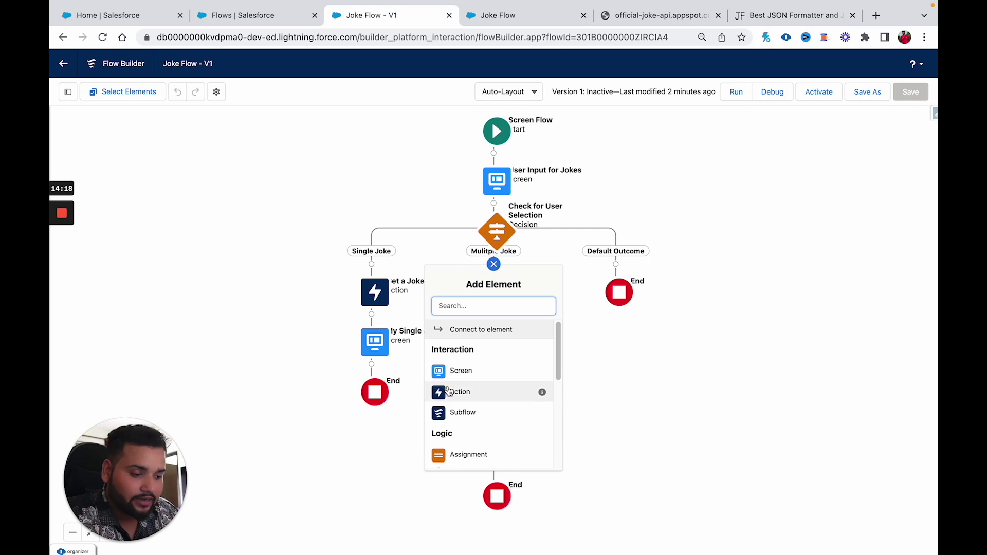
left_click(449, 390)
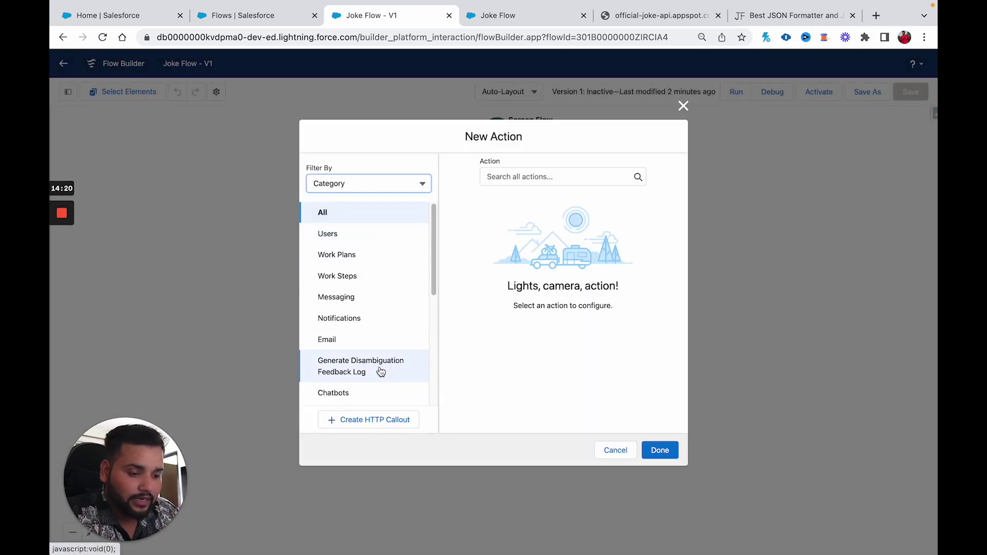
scroll(381, 371, "down", 2)
scroll(380, 372, "down", 5)
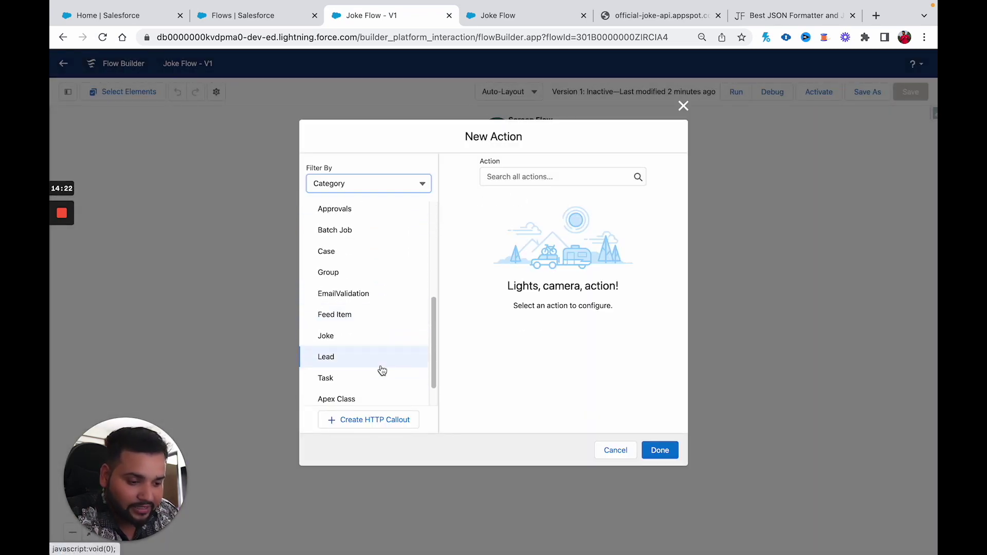
left_click(333, 341)
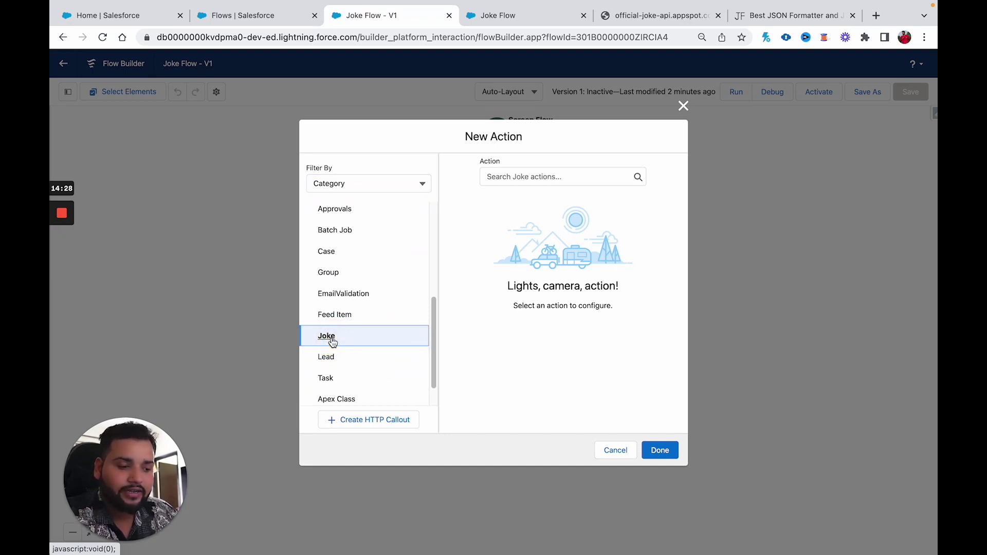
left_click(506, 178)
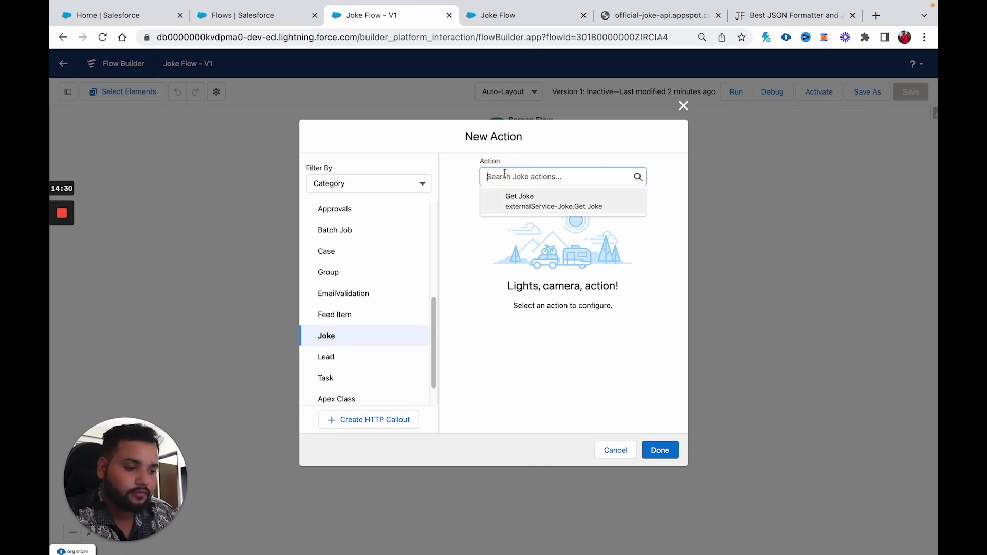
left_click(521, 206)
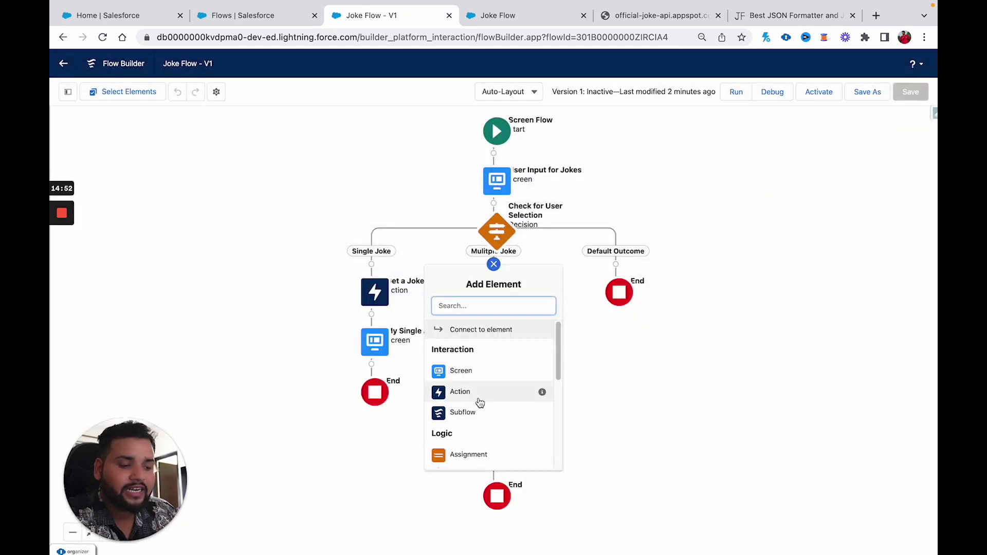
Create an HTTP callout for the multiple-joke branch with an external service named MultipleJoke and the Joke named credential
left_click(475, 395)
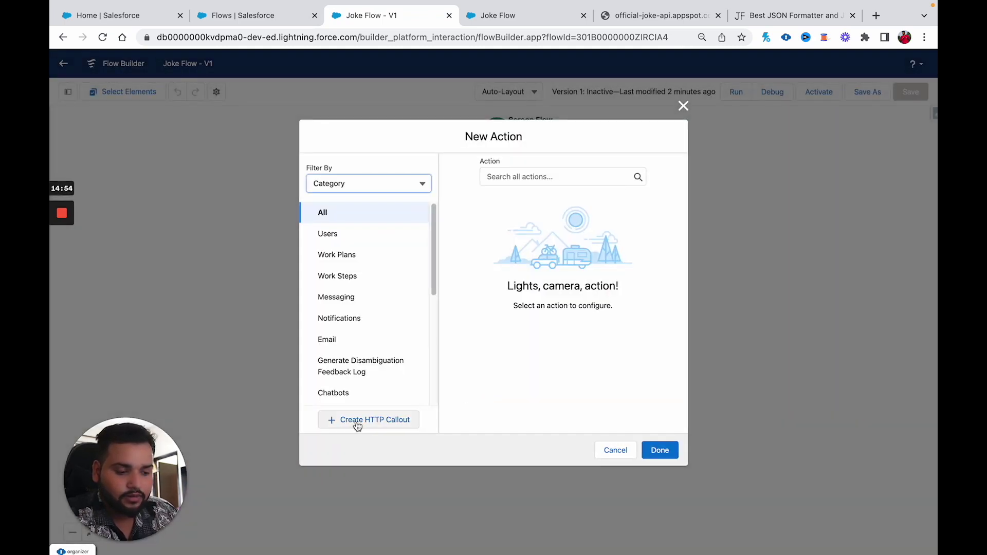
left_click(356, 420)
type("MultipleJoke")
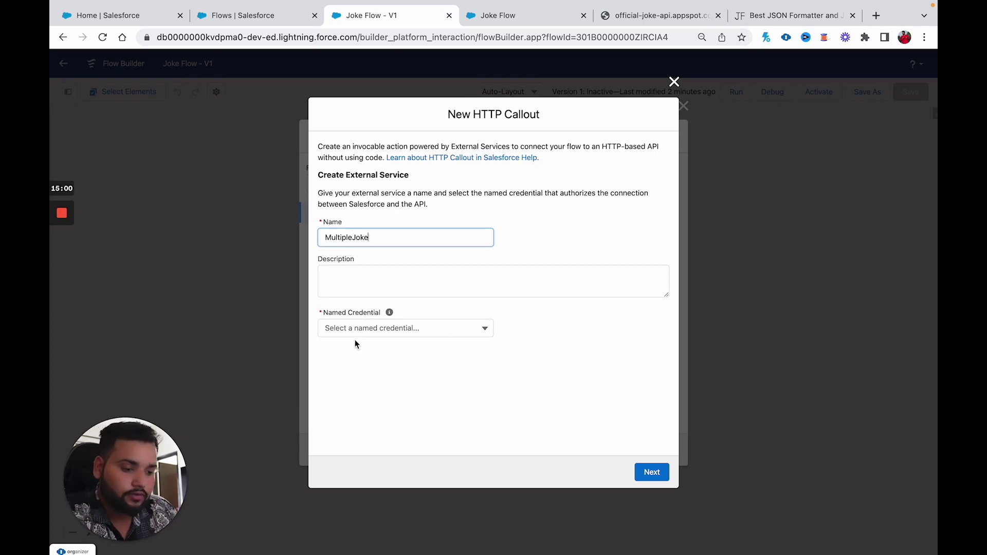
left_click(341, 332)
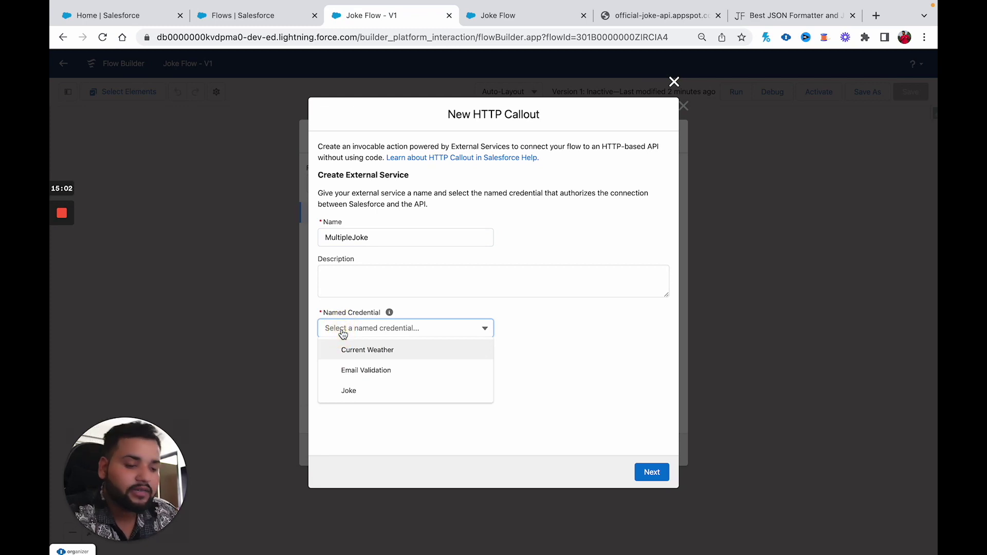
left_click(350, 392)
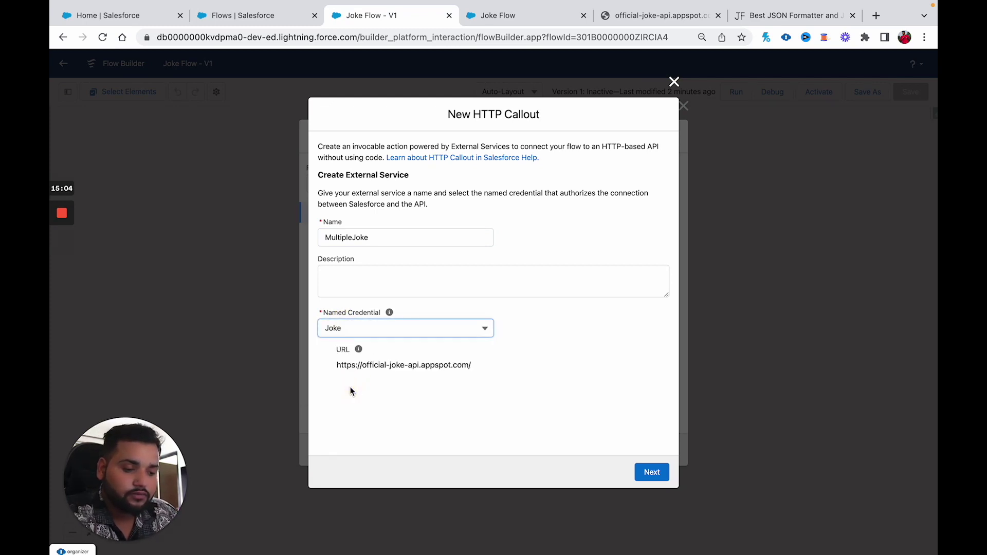
left_click(650, 472)
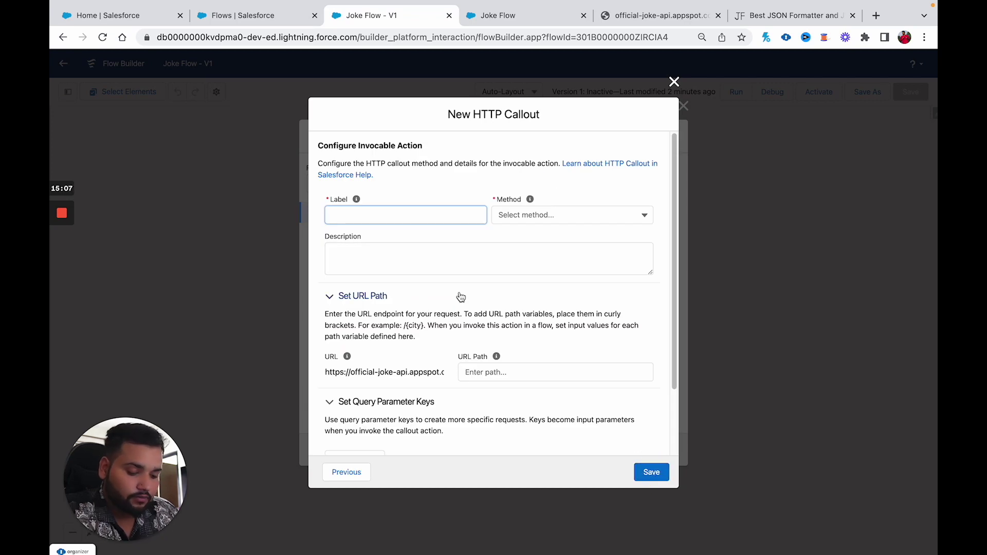
Label the callout's invocable action Get Multiple Joke and set its method to GET
type("Get ")
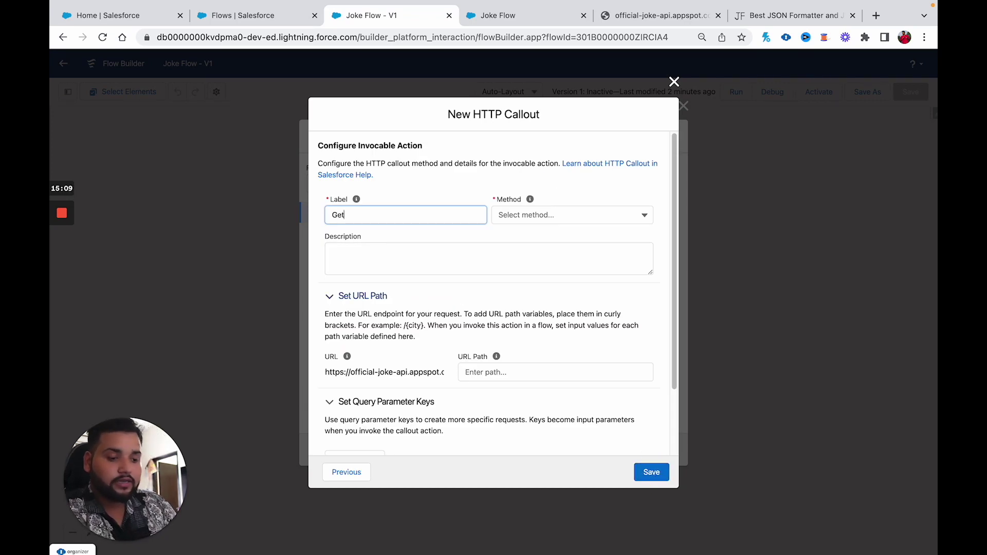
type("Multiple")
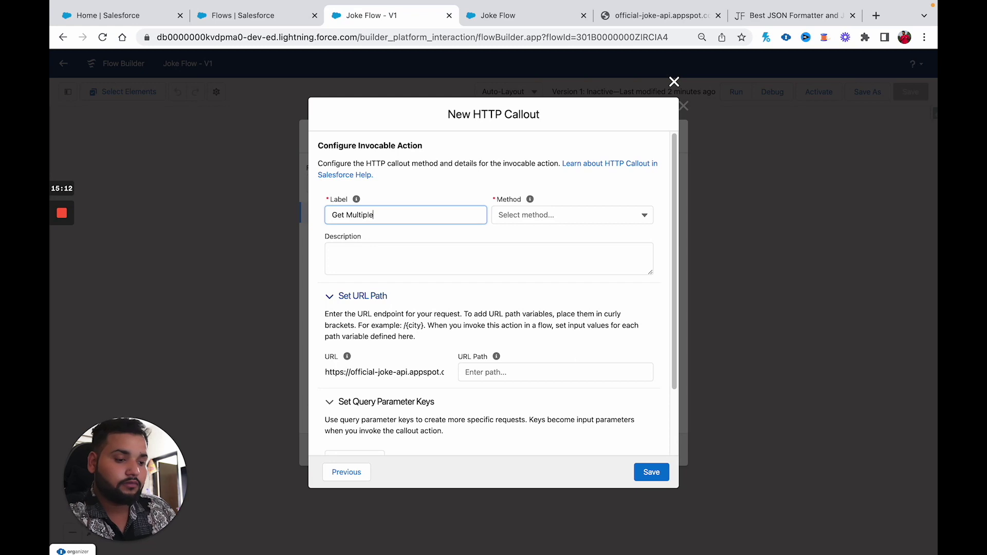
type(" Joke")
left_click(549, 212)
left_click(540, 237)
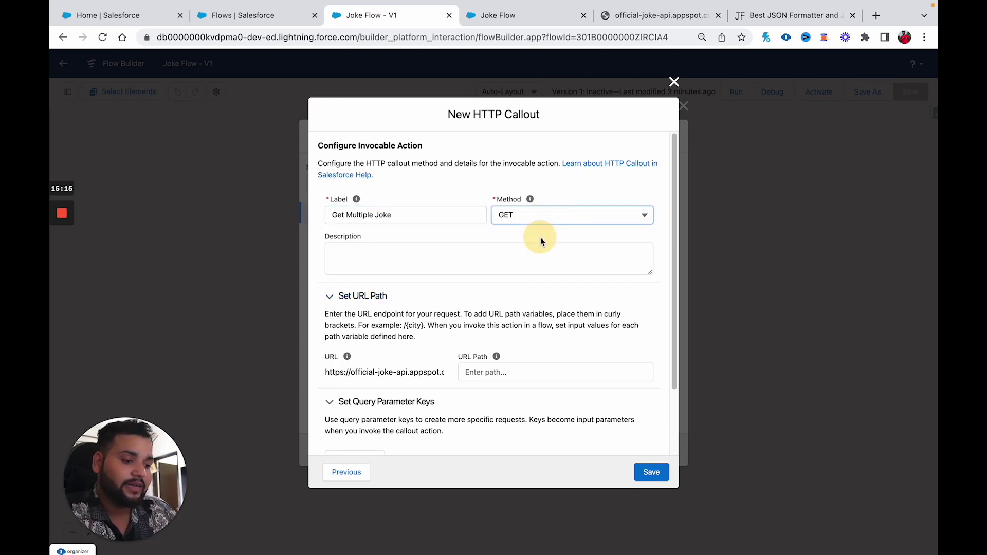
Copy /random_ten from the joke API address, set it as the callout's URL path, and collapse the query parameter section
left_click(492, 372)
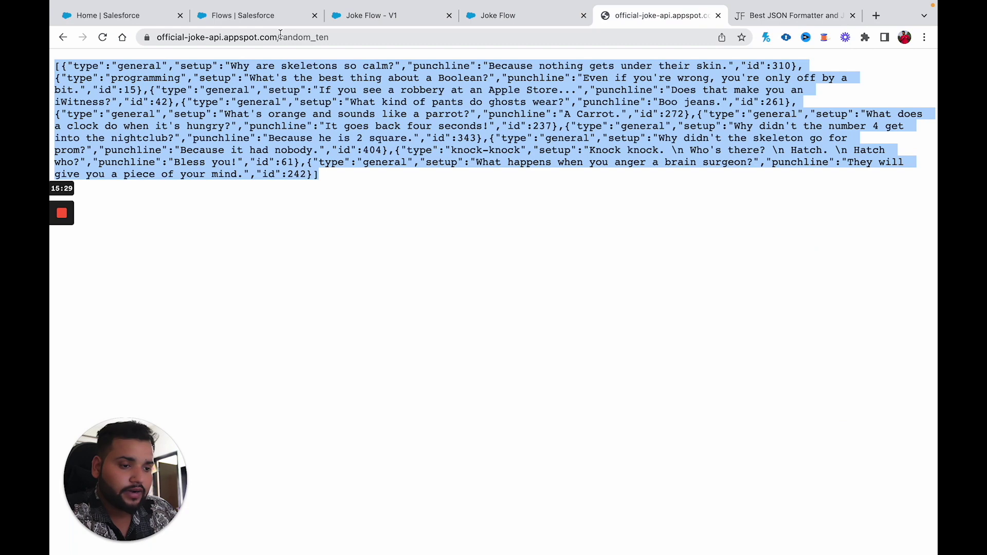
left_click(278, 37)
left_click_drag(277, 37, 332, 37)
key("ctrl+c")
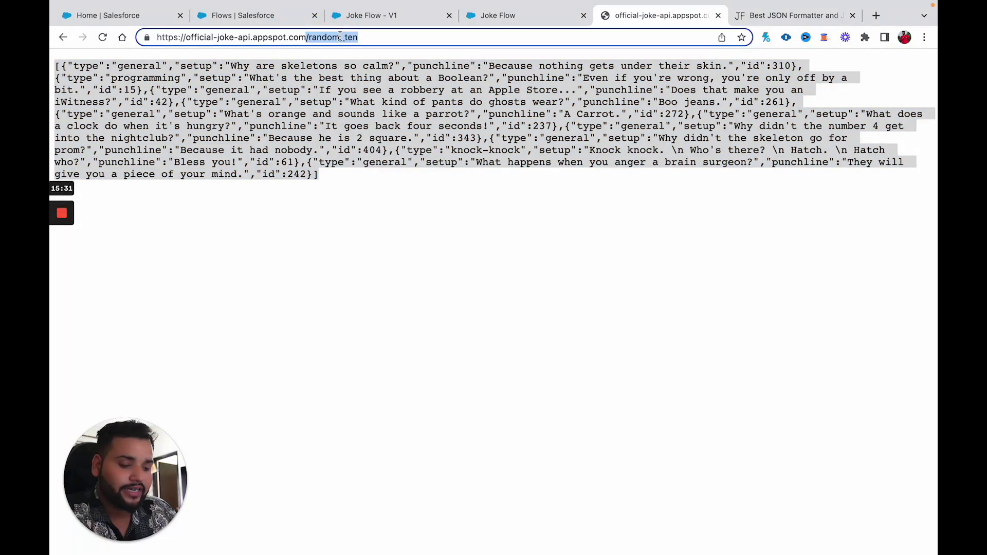
left_click(477, 14)
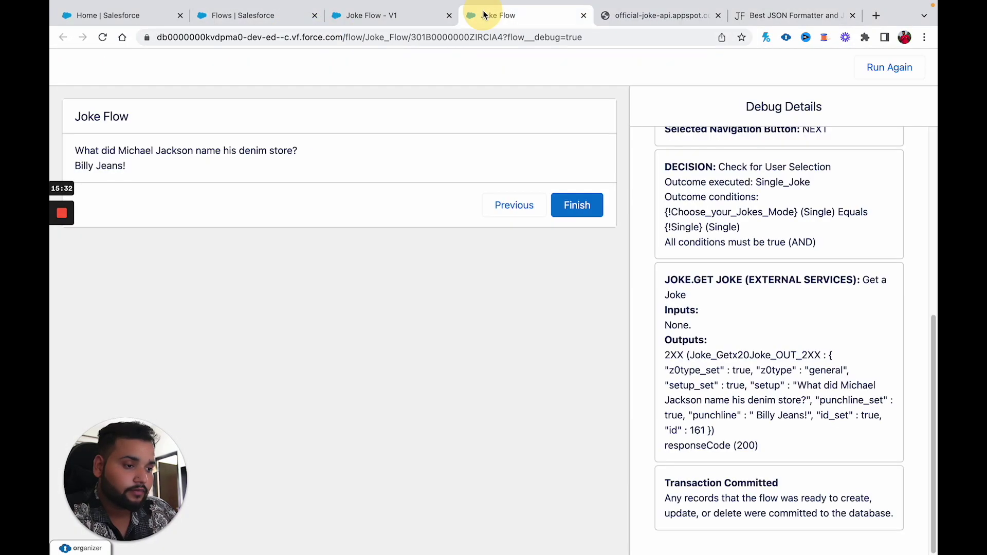
left_click(399, 18)
key("ctrl+v")
left_click(559, 407)
left_click(558, 408)
left_click(553, 406)
scroll(548, 406, "down", 1)
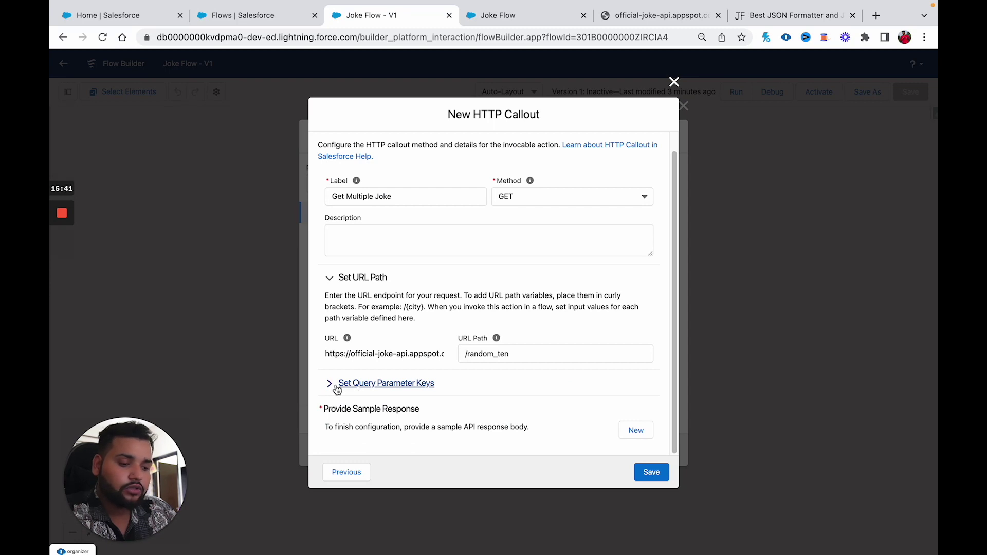
Copy the beautified JSON from the formatter site and paste it as the callout's sample JSON response
left_click(640, 433)
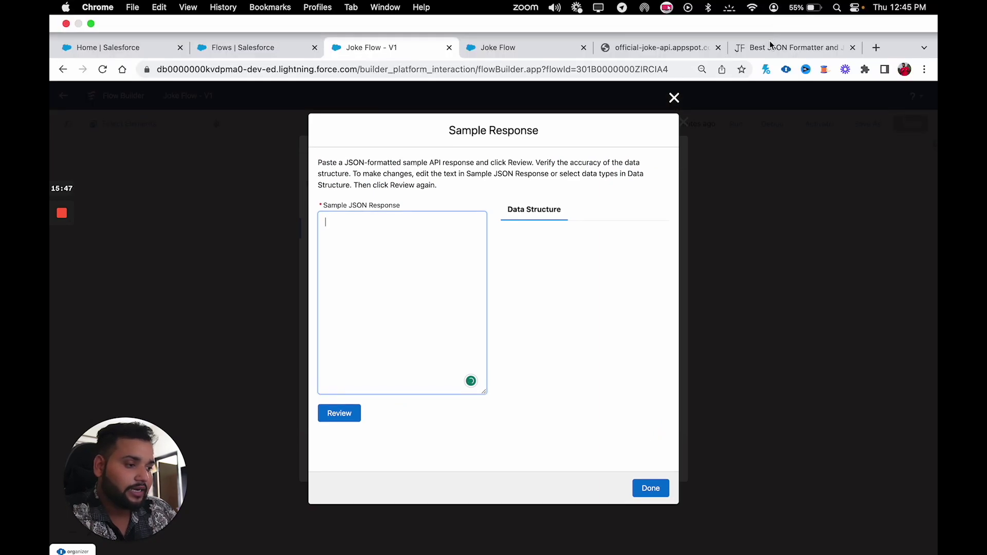
left_click(766, 15)
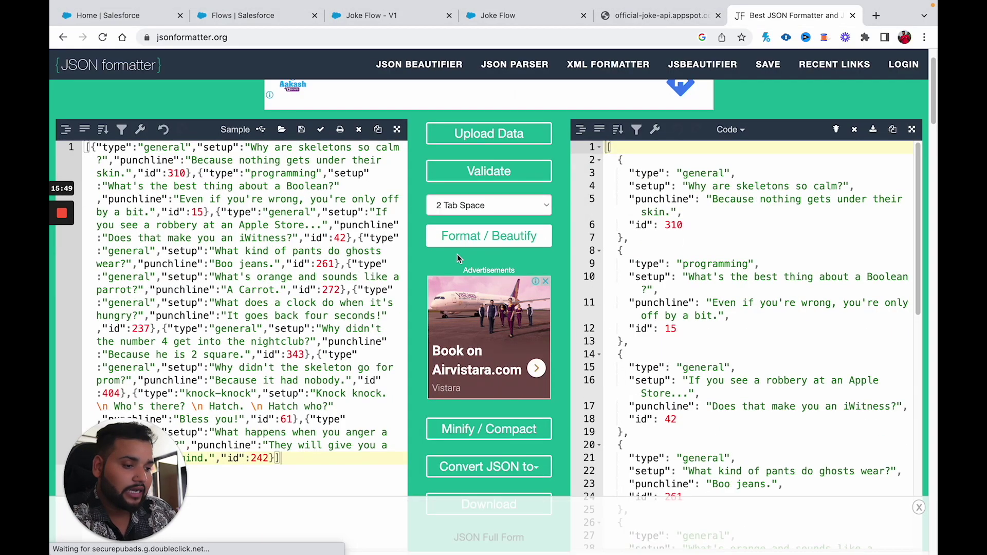
left_click(895, 131)
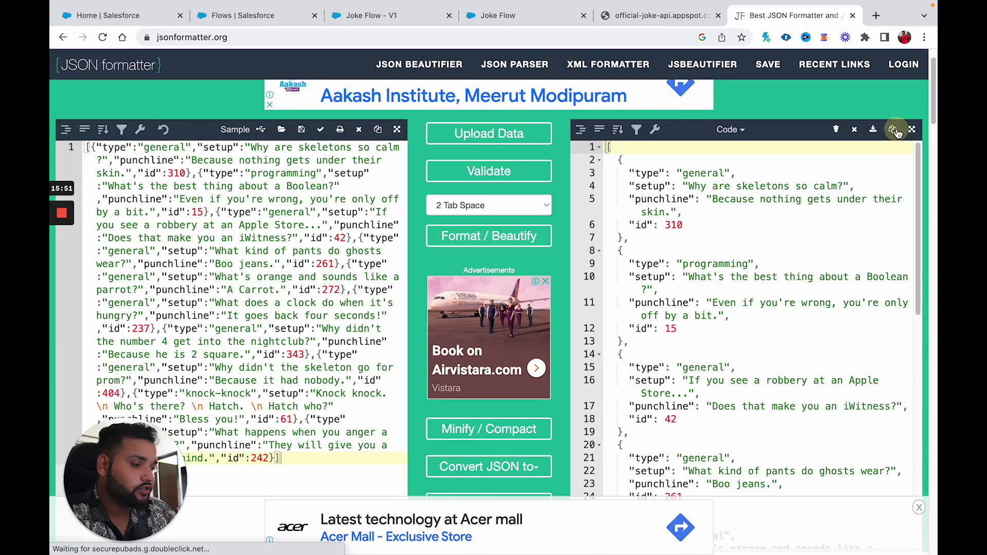
left_click(545, 16)
left_click(609, 20)
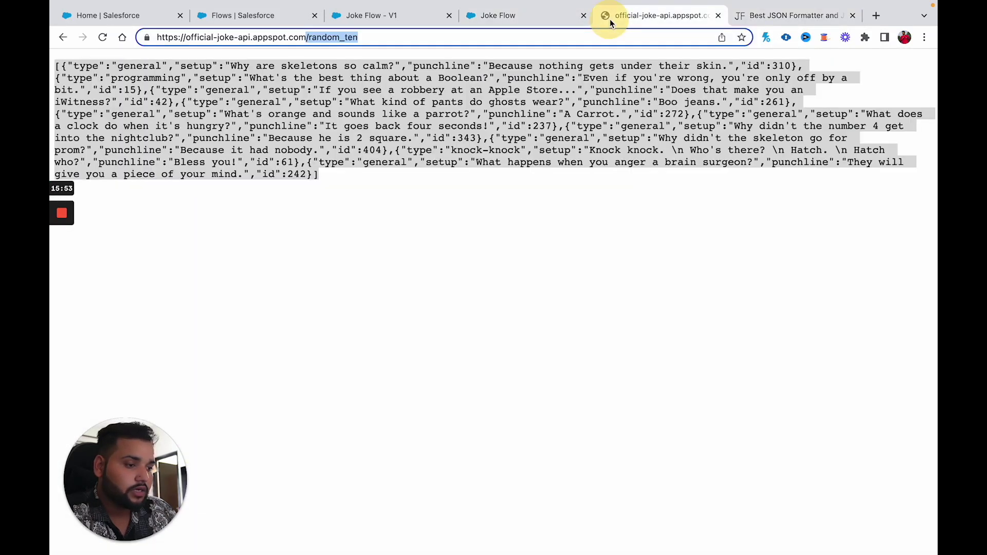
left_click(360, 20)
left_click(421, 276)
key("ctrl+v")
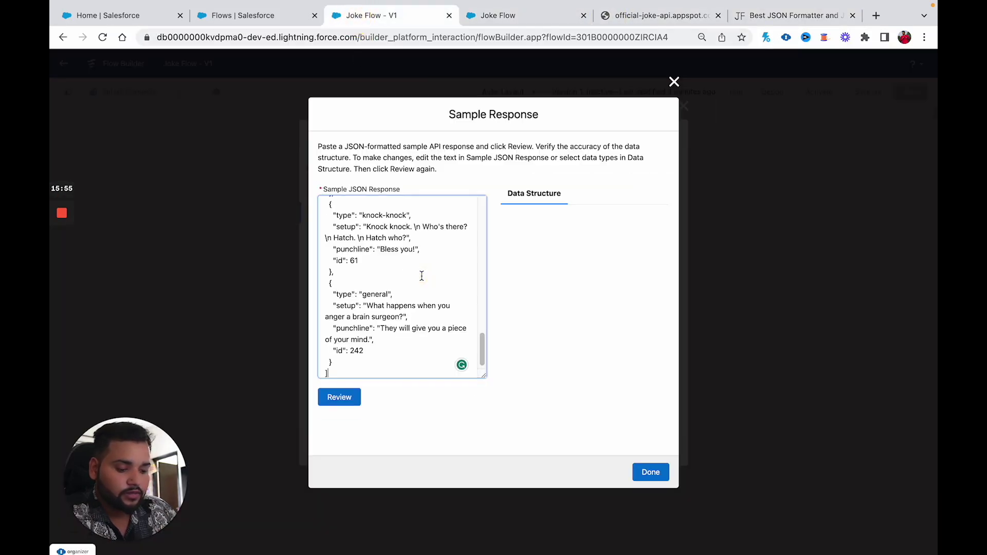
Review the data structure of the sample response, accept it, and save the HTTP callout
left_click(337, 402)
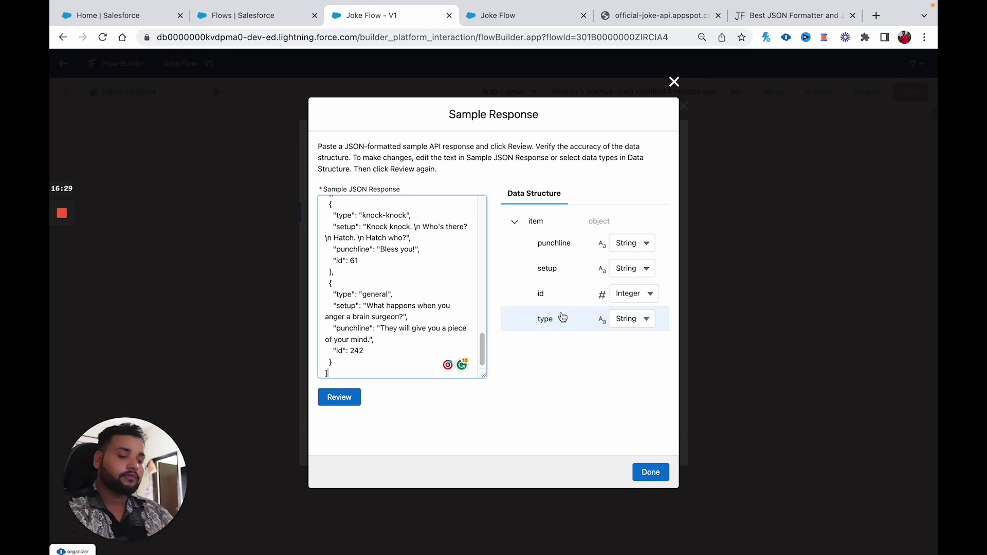
left_click(652, 474)
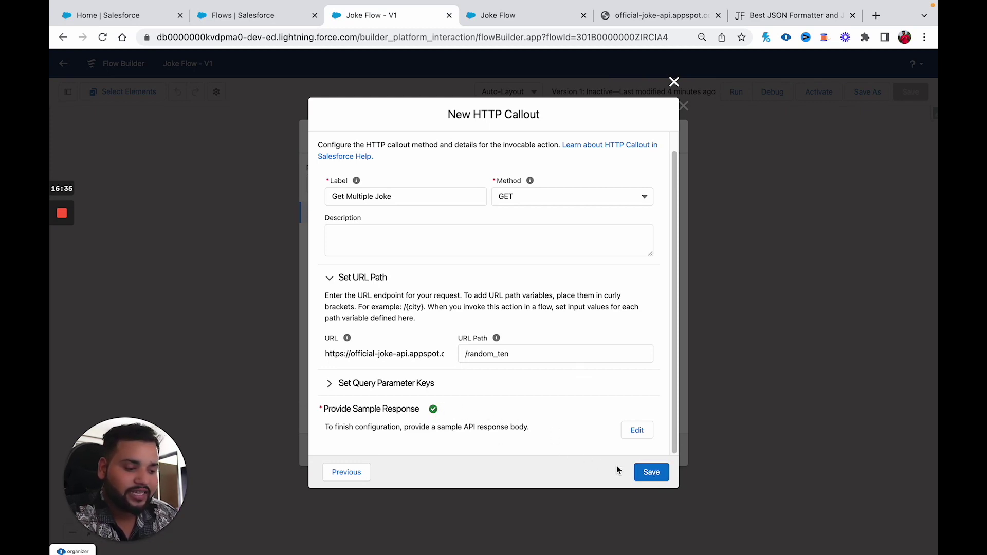
left_click(653, 472)
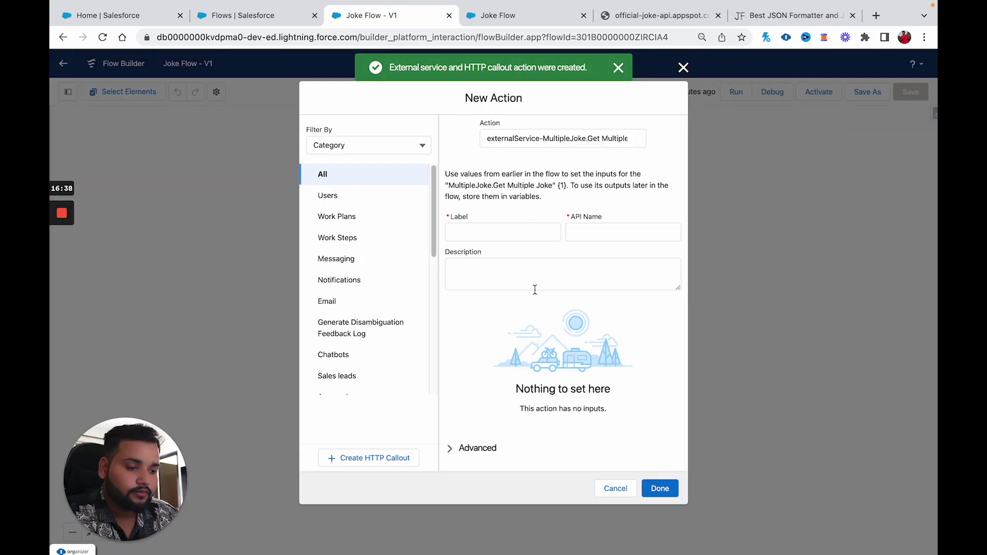
Label the new callout action Multiple Jokes with the API name Multiple_Jokes and add it to the flow
left_click(475, 239)
type("Multiple Jokes")
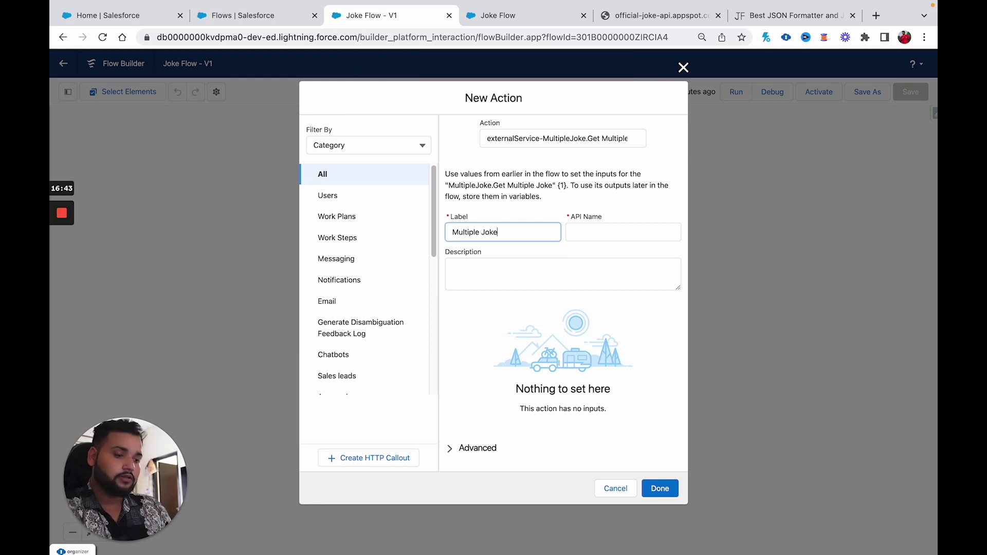
left_click(584, 232)
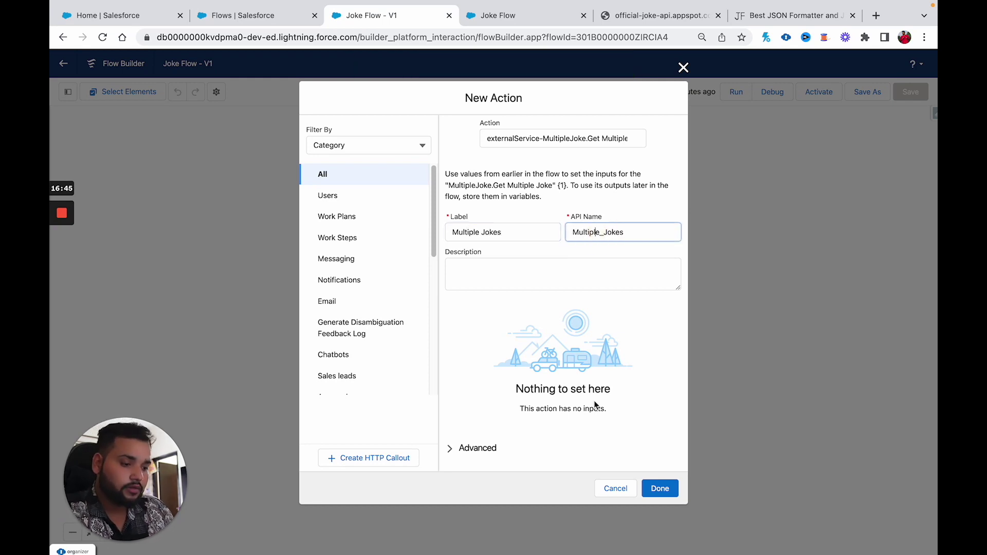
left_click(664, 486)
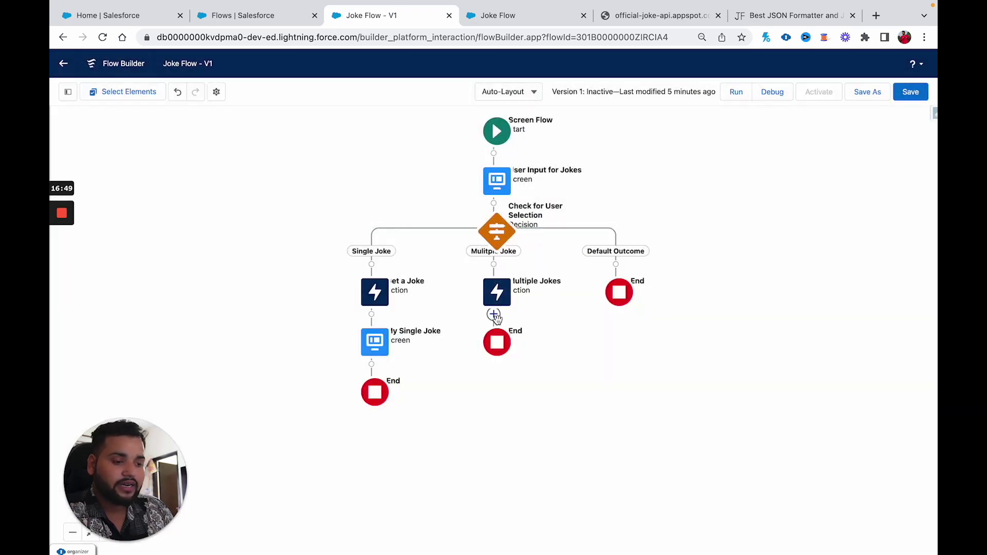
Add a loop labelled Joke after the Multiple Jokes action, iterating over {!Multiple_Jokes.2XX} from first item to last
left_click(493, 315)
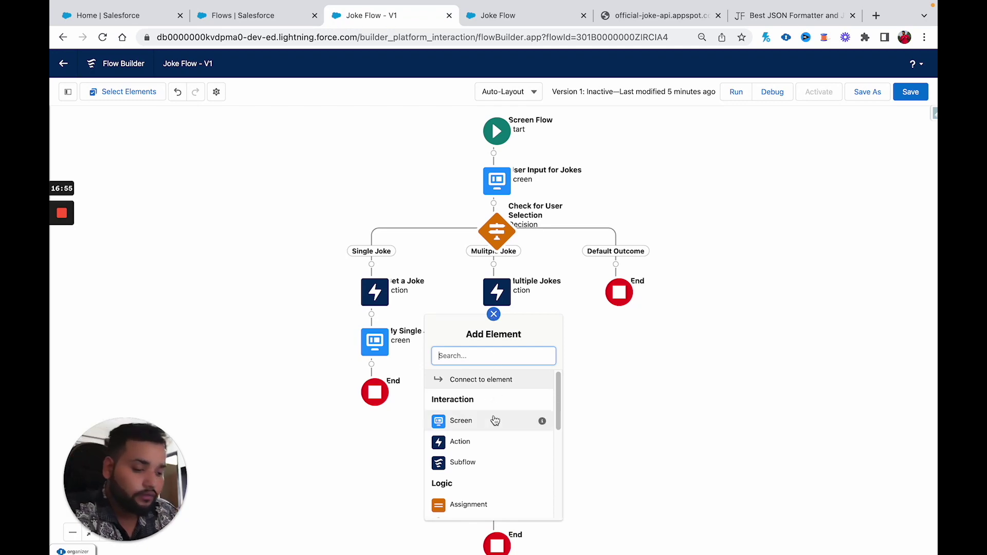
scroll(488, 473, "down", 2)
left_click(469, 450)
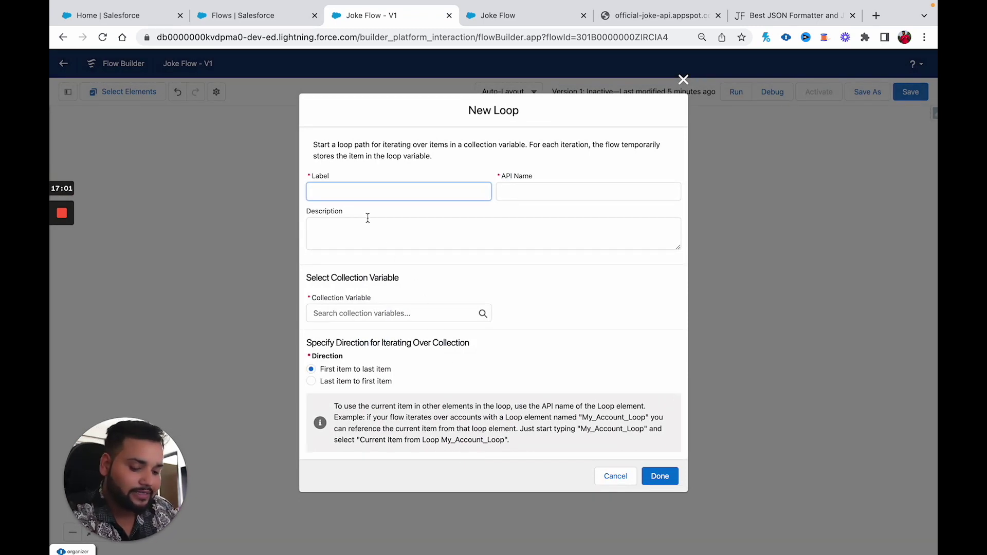
key("Tab")
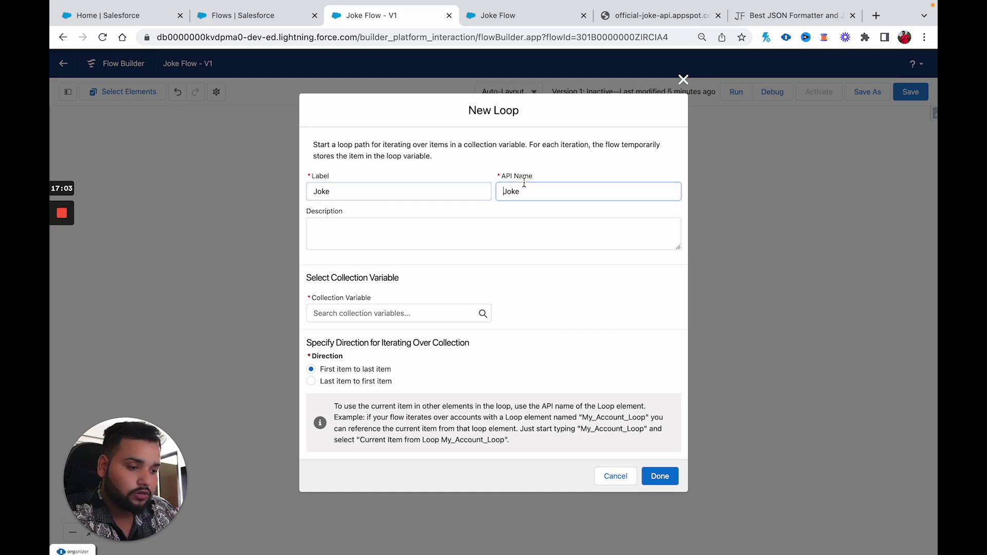
left_click(527, 235)
left_click(345, 316)
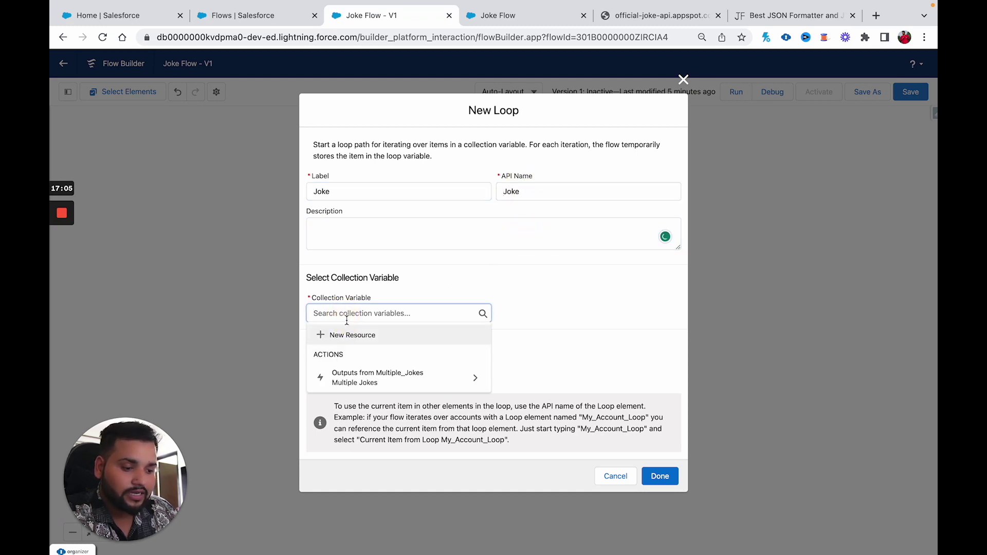
left_click(376, 380)
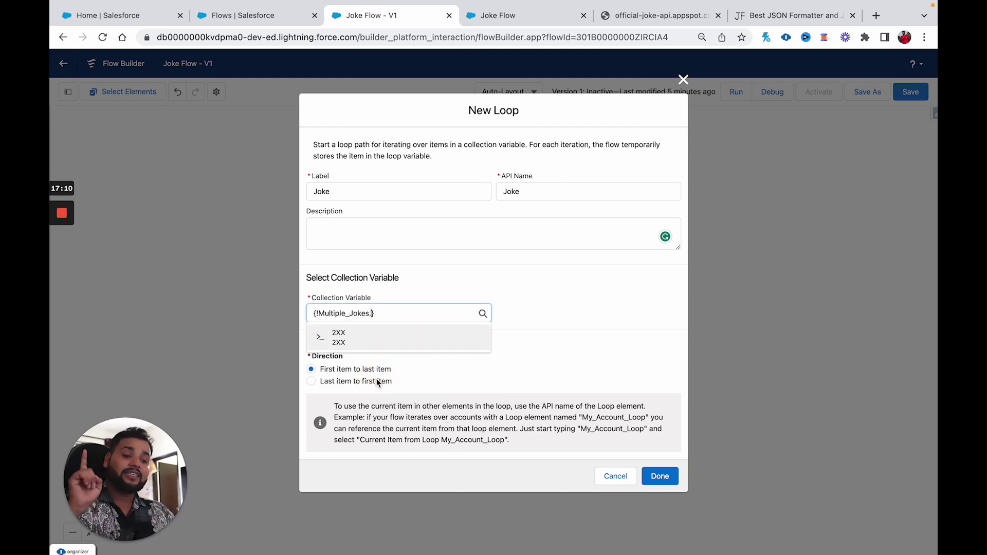
left_click(346, 344)
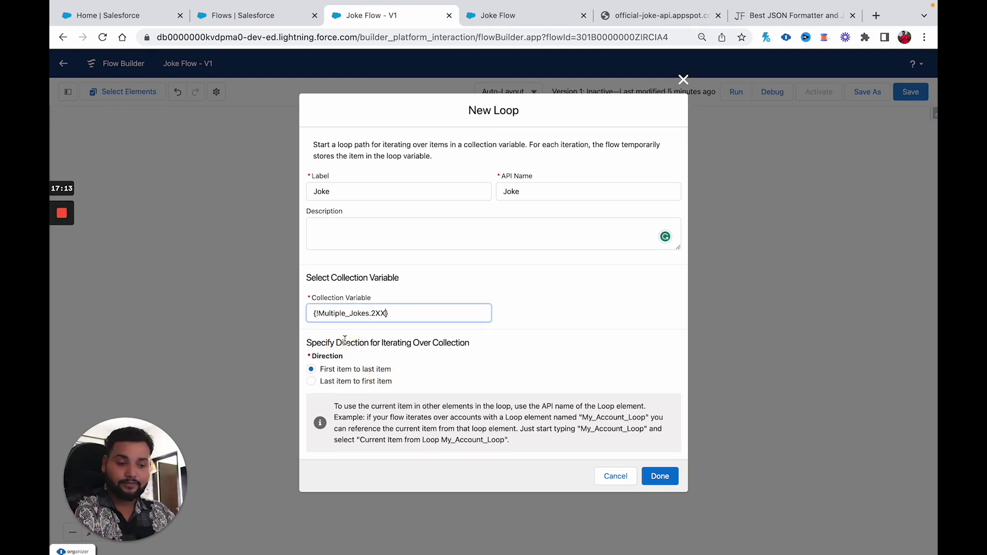
left_click(569, 316)
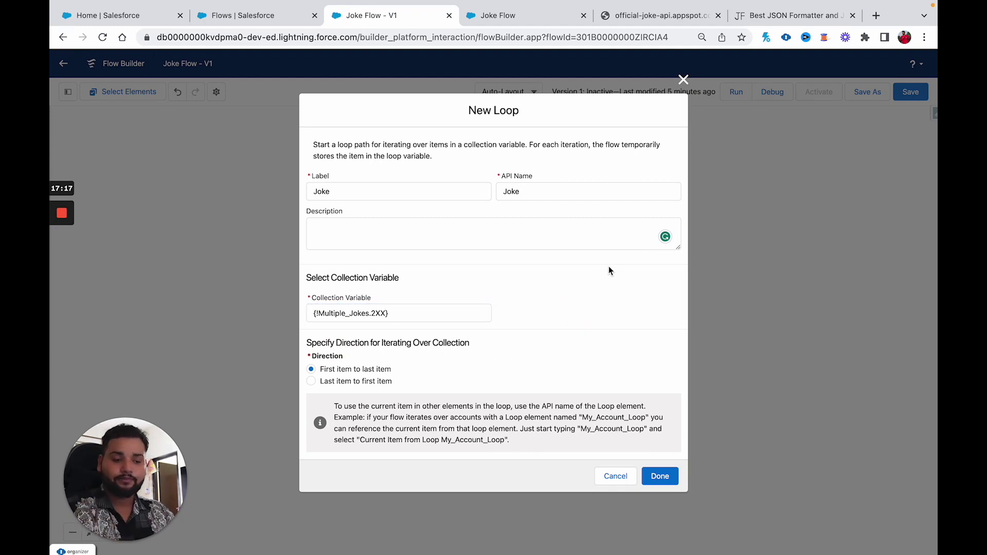
left_click(663, 480)
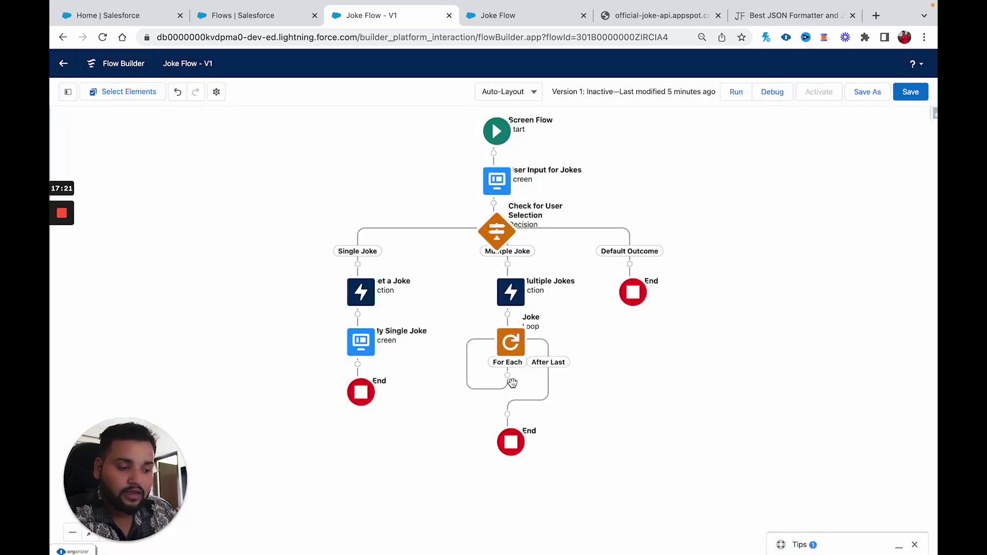
Add a screen to the loop's For Each path and place a Display Text component named MyMultipleJokes on it
left_click(508, 375)
left_click(471, 481)
type("displa")
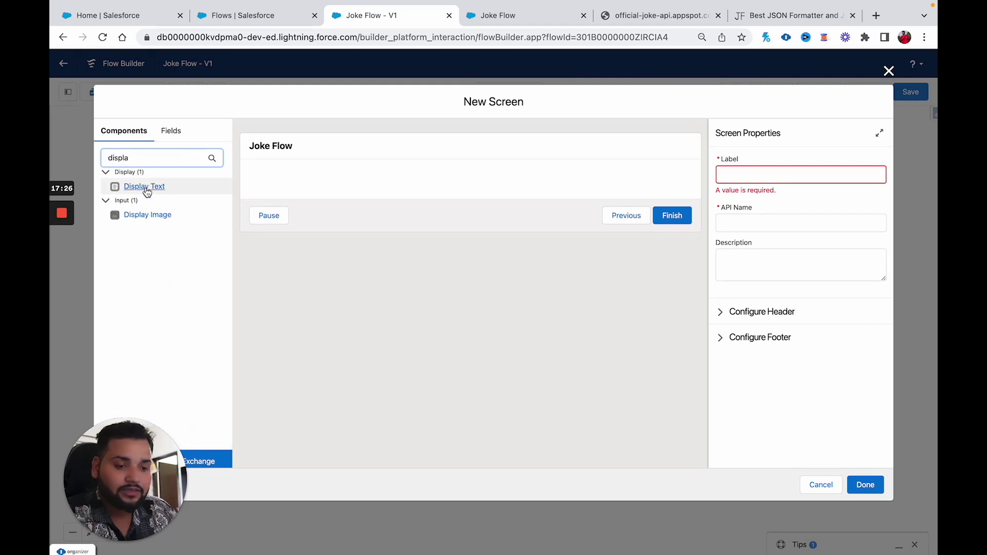
left_click_drag(145, 187, 285, 181)
left_click(734, 178)
type("My")
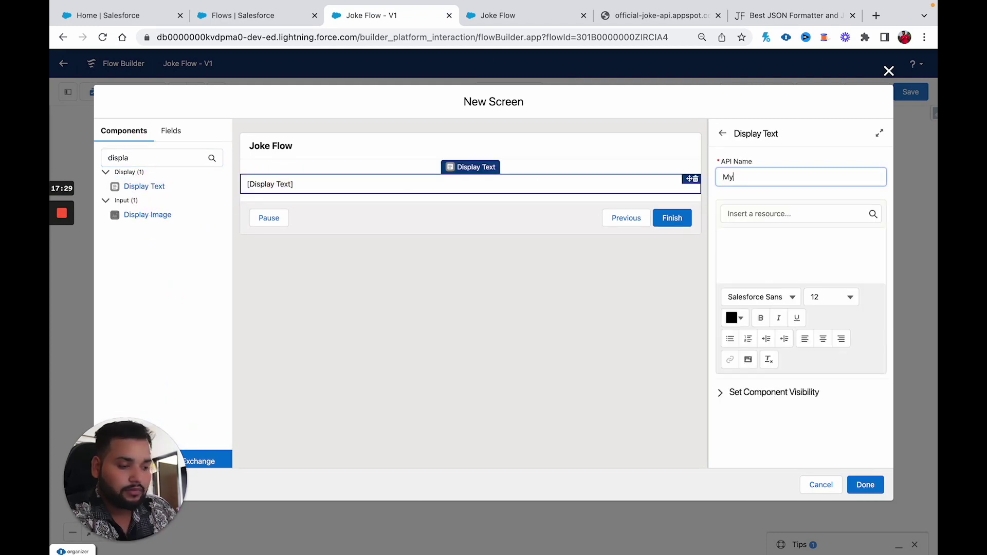
type("MultipleJokes")
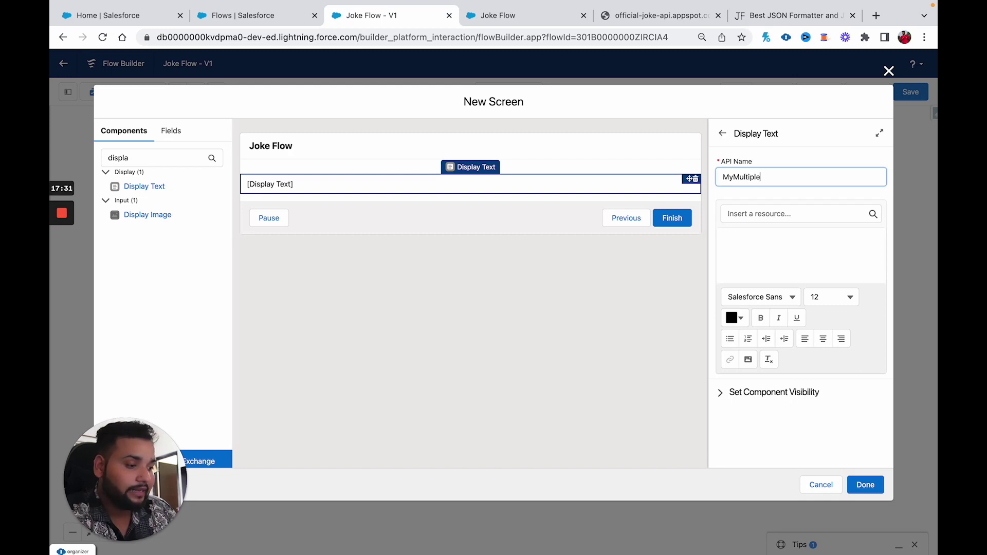
Label the new screen Mulitple Jokes and let its API name fill in from the label
left_click(568, 157)
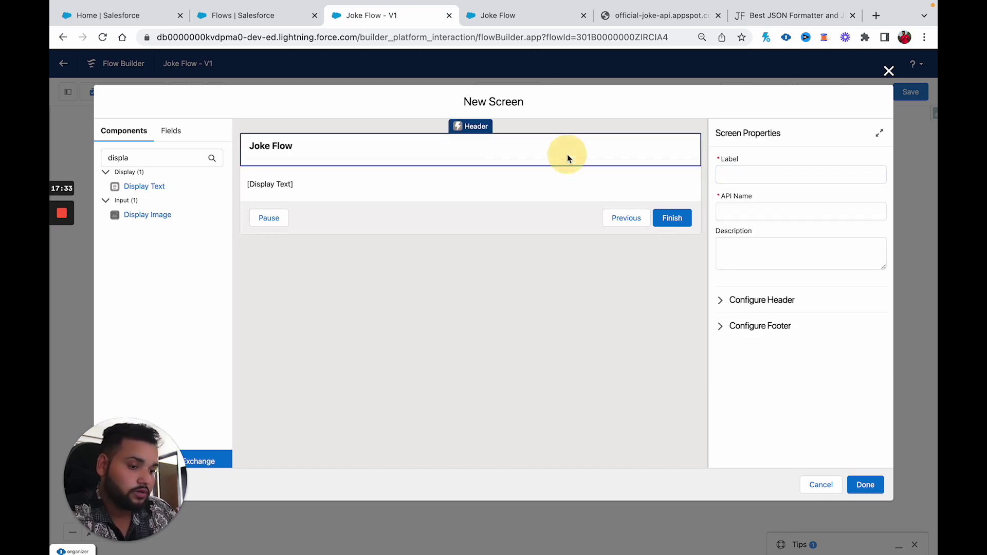
left_click(746, 211)
left_click(727, 175)
type("Mulitple Jokes")
left_click(743, 210)
Insert {!Joke.setup} and, on a new line, {!Joke.punchline} from the current loop item into the MyMultipleJokes display text
left_click(408, 177)
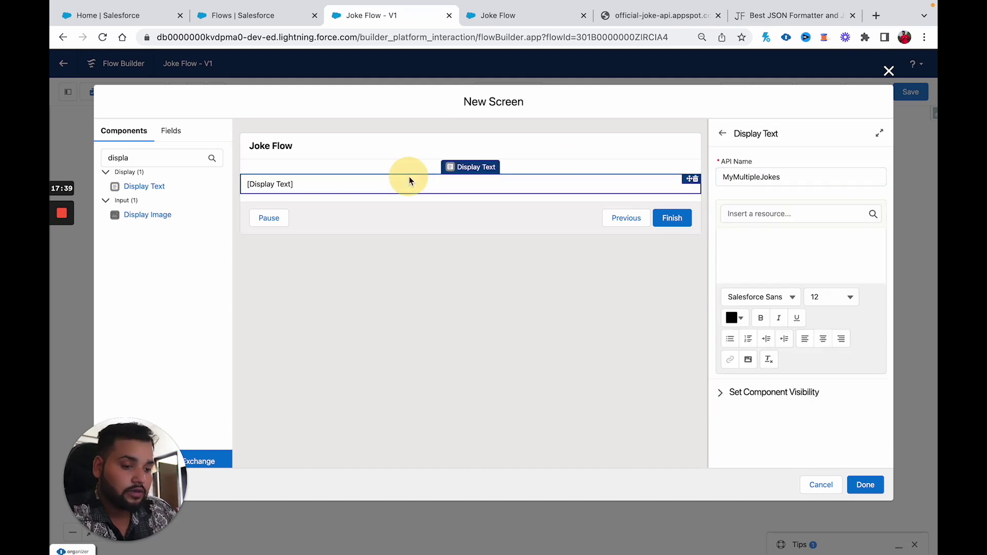
left_click(754, 214)
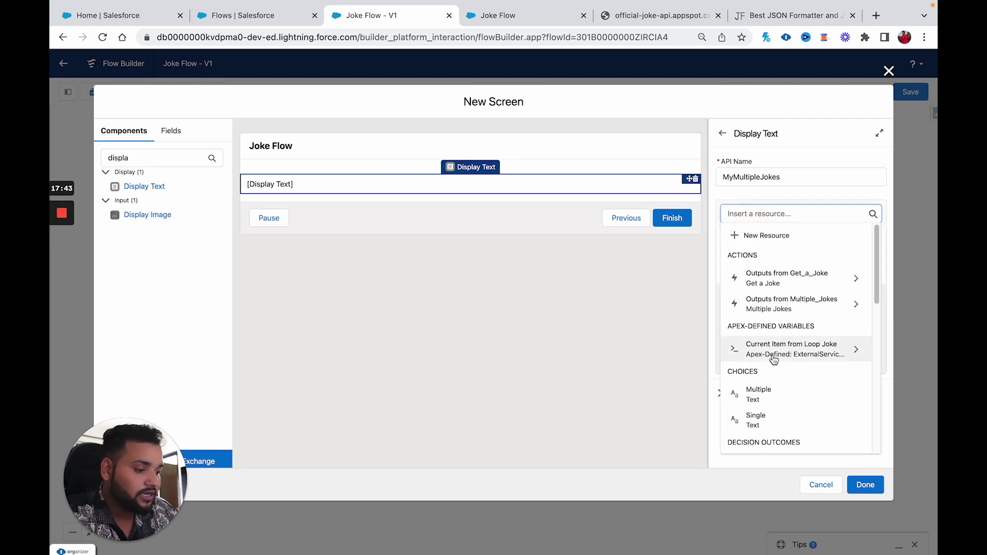
left_click(794, 354)
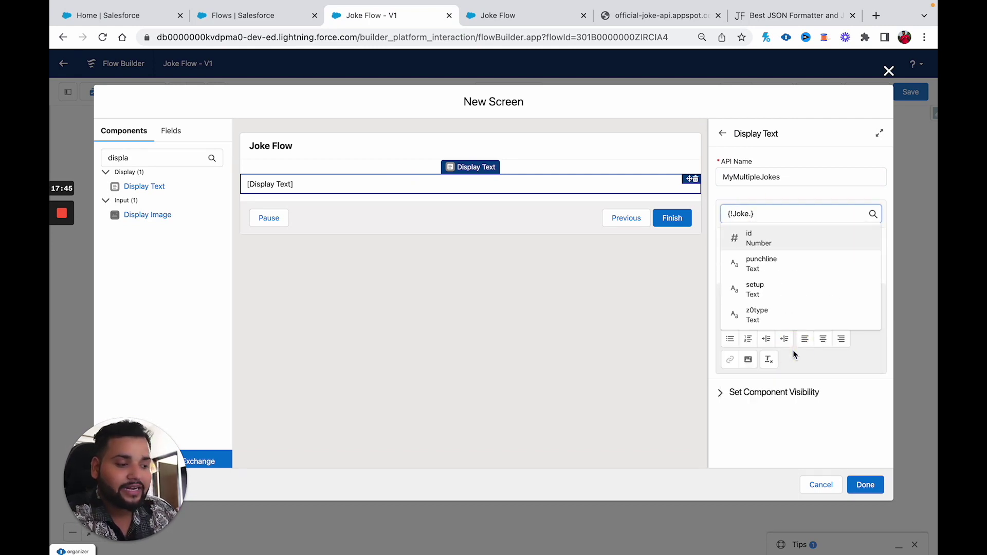
left_click(768, 297)
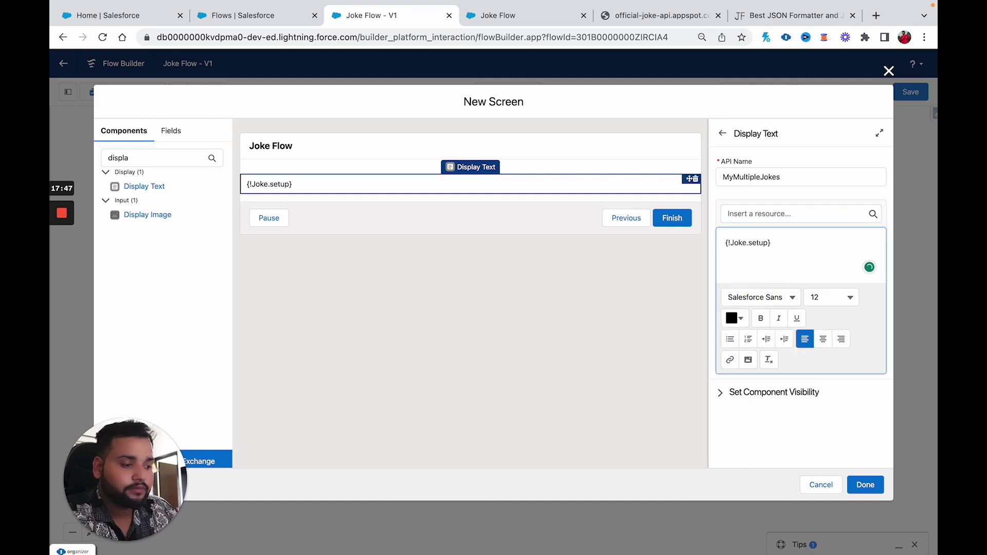
key("Return")
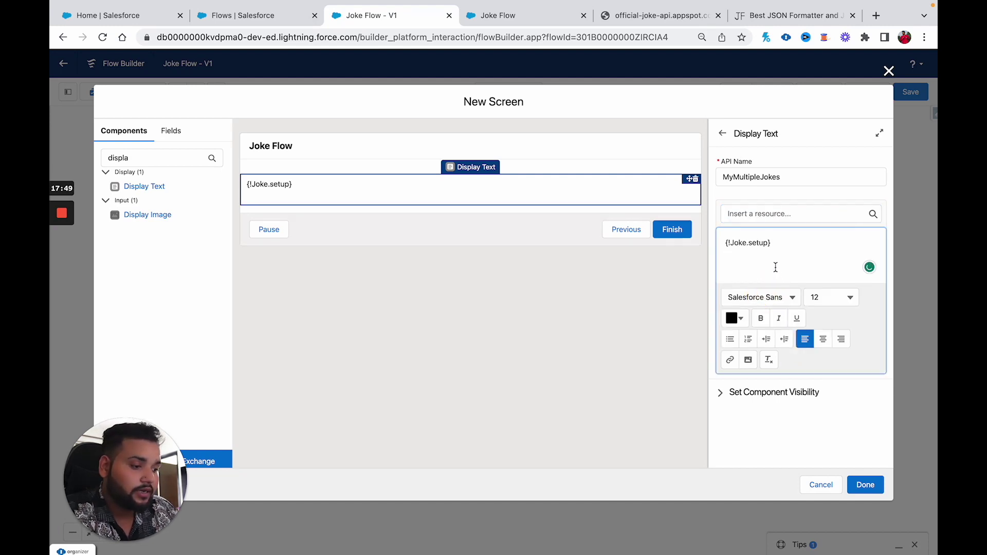
left_click(740, 216)
left_click(771, 352)
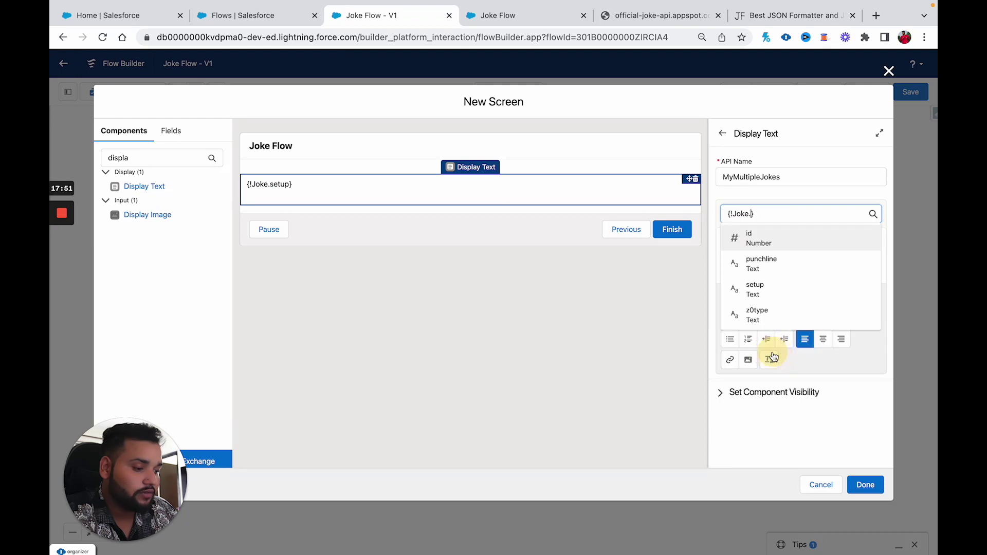
left_click(756, 273)
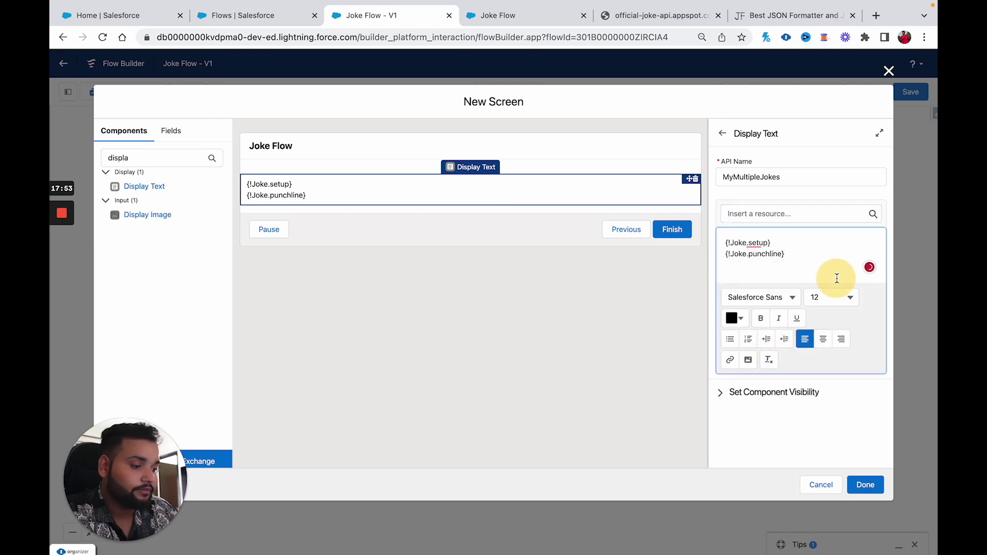
Set the font of both display text lines to Verdana, finish the screen, and save the flow
left_click_drag(811, 264, 724, 237)
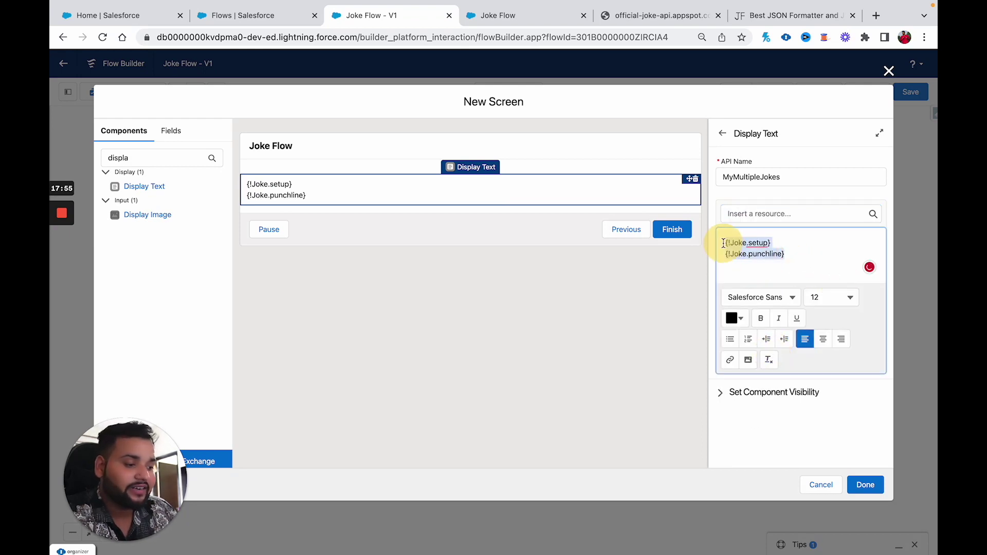
left_click(754, 301)
left_click(757, 380)
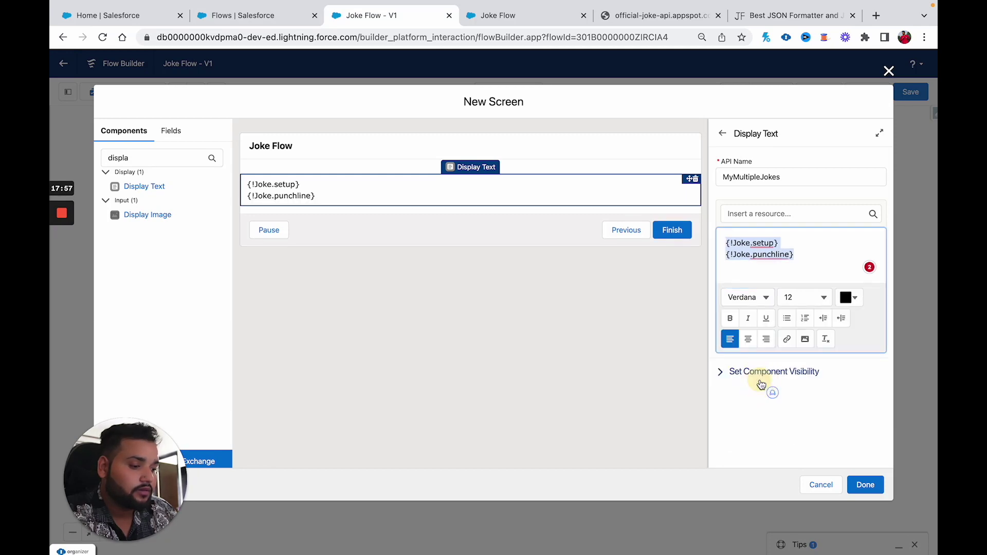
left_click(864, 483)
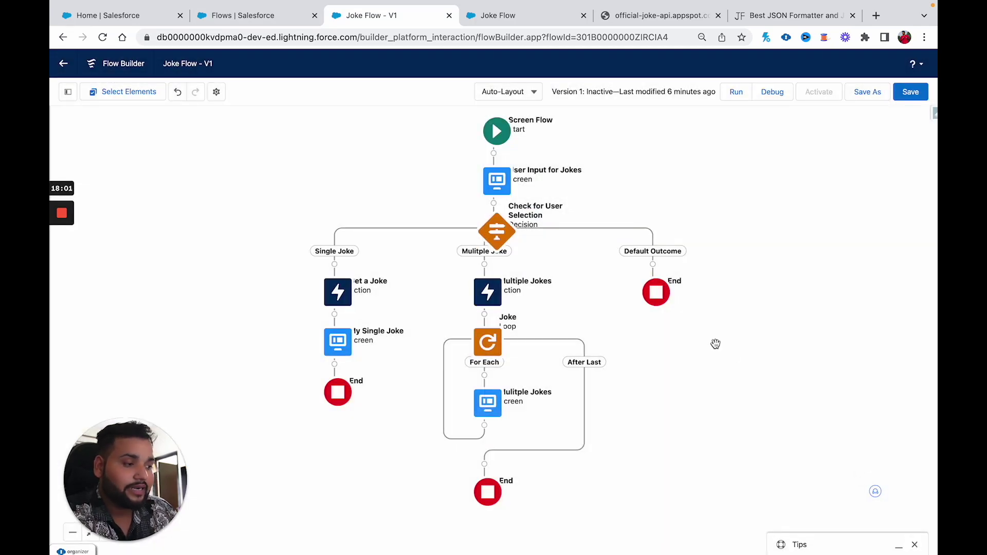
left_click(913, 98)
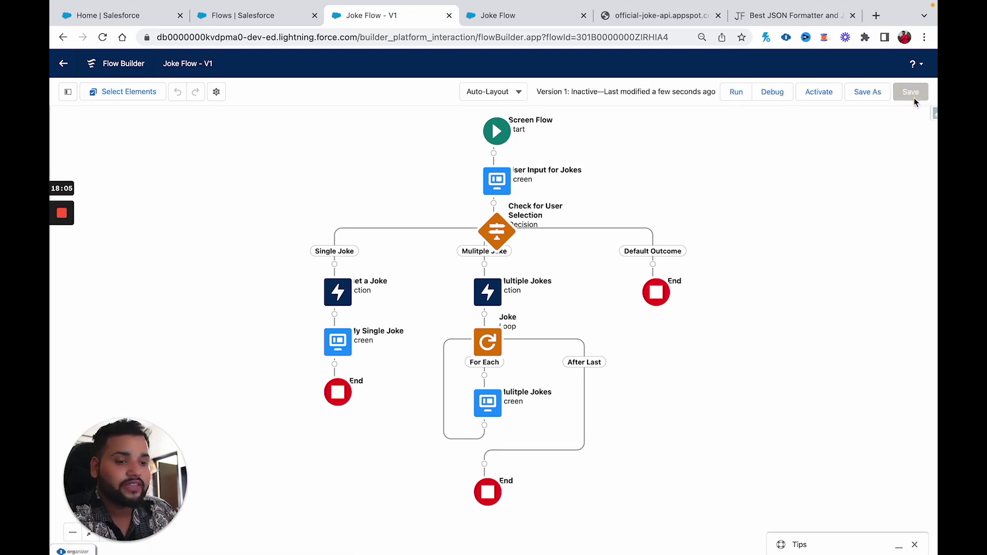
Debug the flow, close the old debug page, and run it with Multiple as the jokes mode
left_click(771, 94)
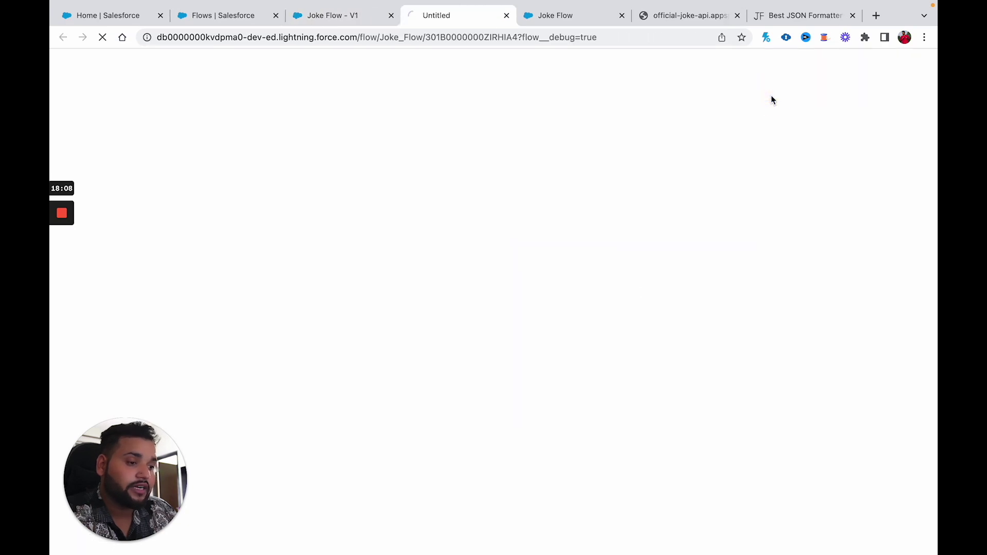
left_click(622, 16)
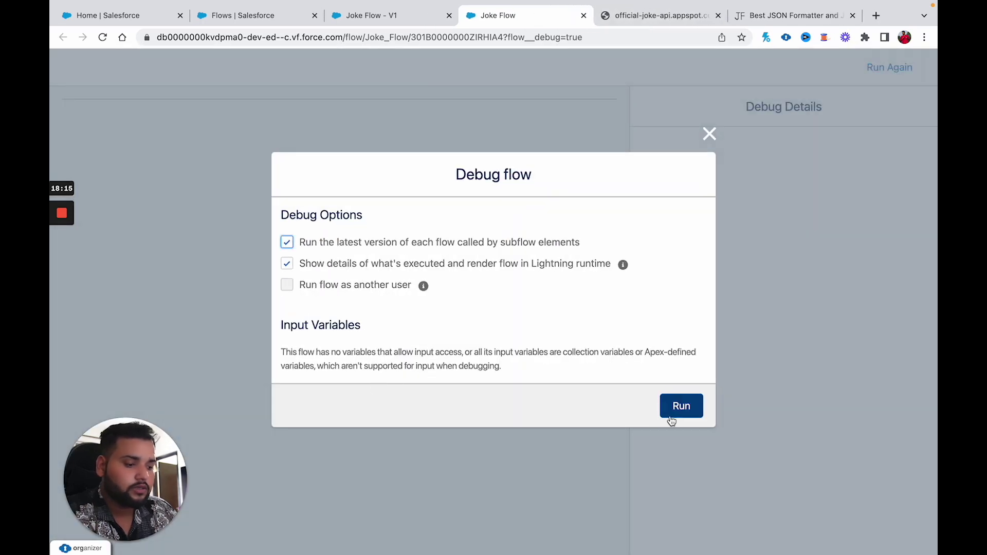
left_click(674, 415)
left_click(357, 169)
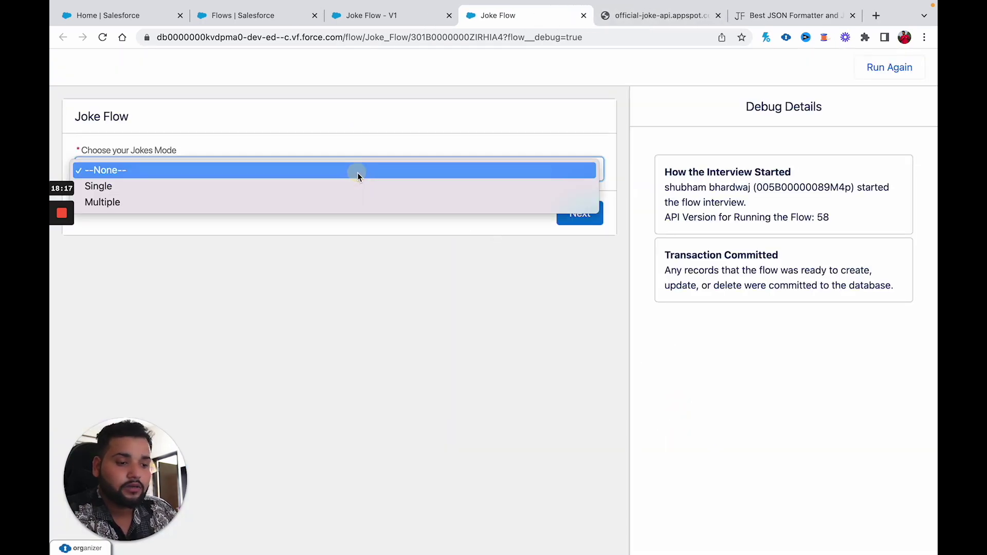
left_click(289, 203)
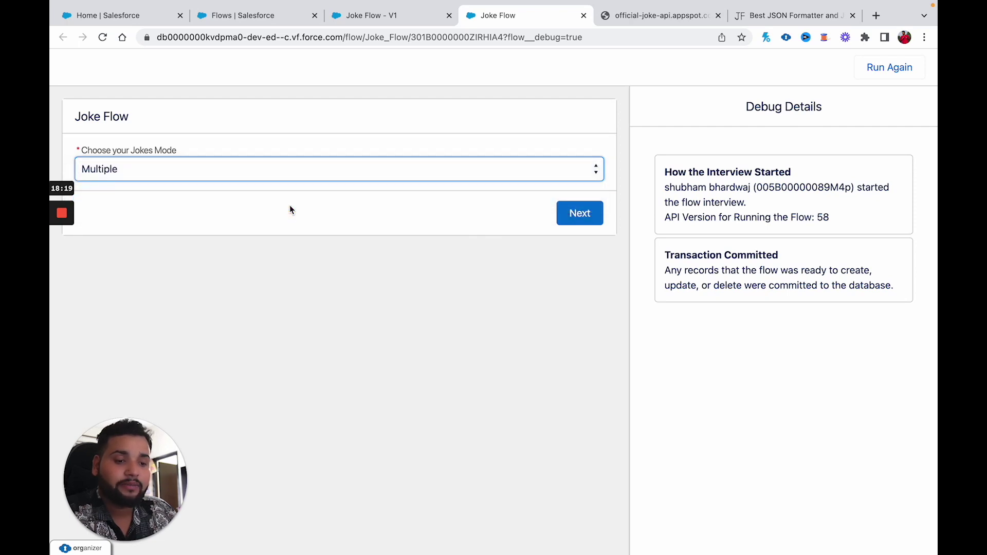
left_click(579, 214)
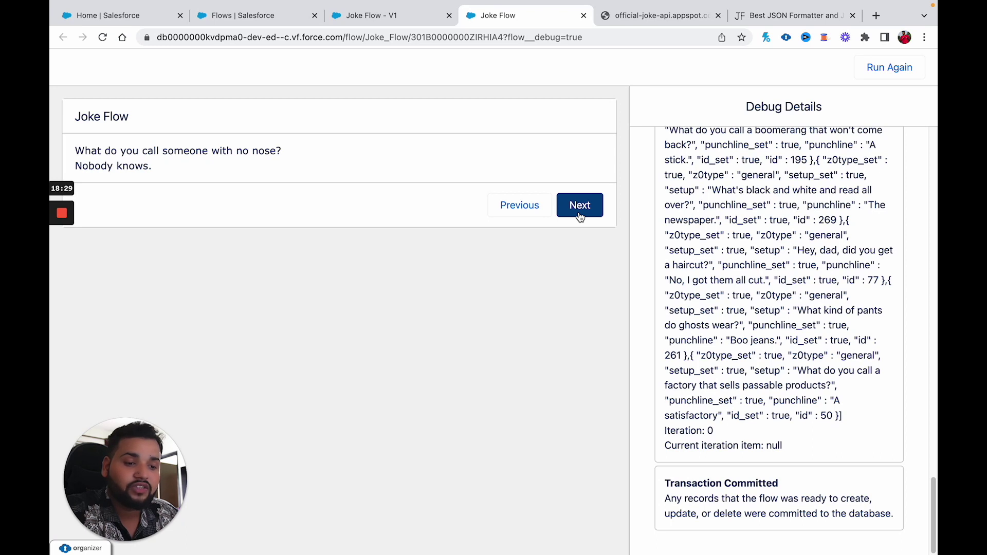
Advance through all the joke screens of the debug run until the flow interview ends
left_click(580, 214)
left_click(579, 215)
left_click(580, 215)
left_click(579, 213)
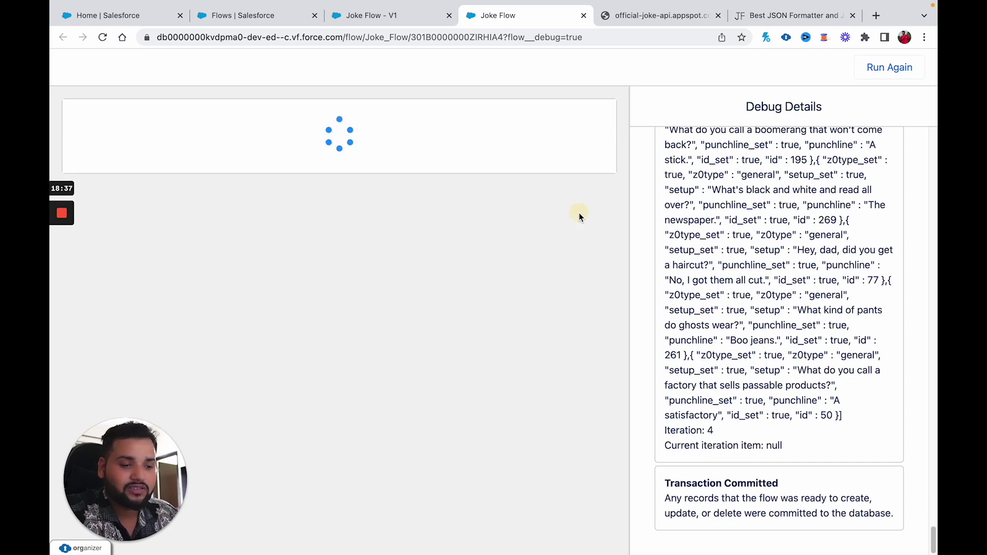
left_click(580, 214)
left_click(579, 214)
left_click(579, 213)
left_click(579, 214)
left_click(580, 214)
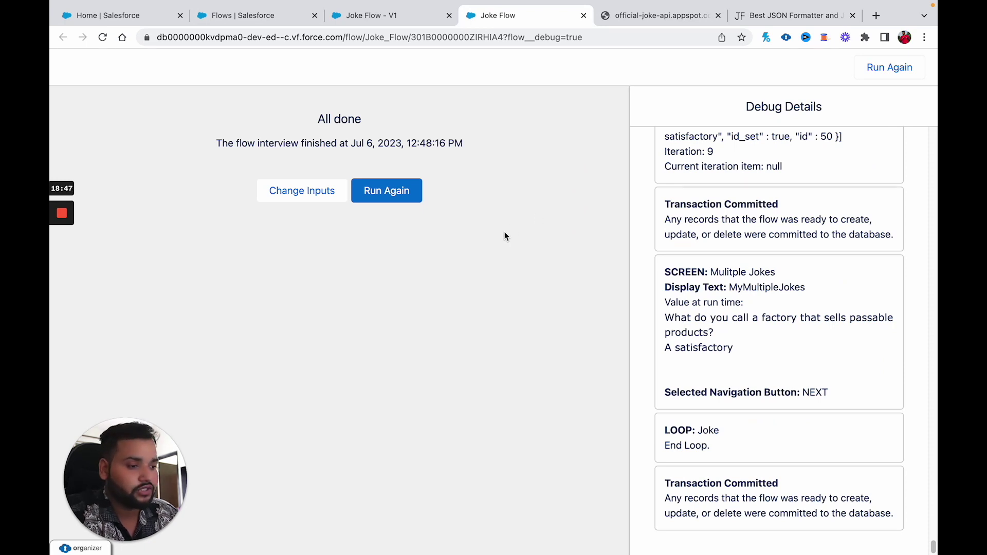
Return to the flow builder and add a decision labelled Check for Status directly after the Get a Joke action
left_click(347, 18)
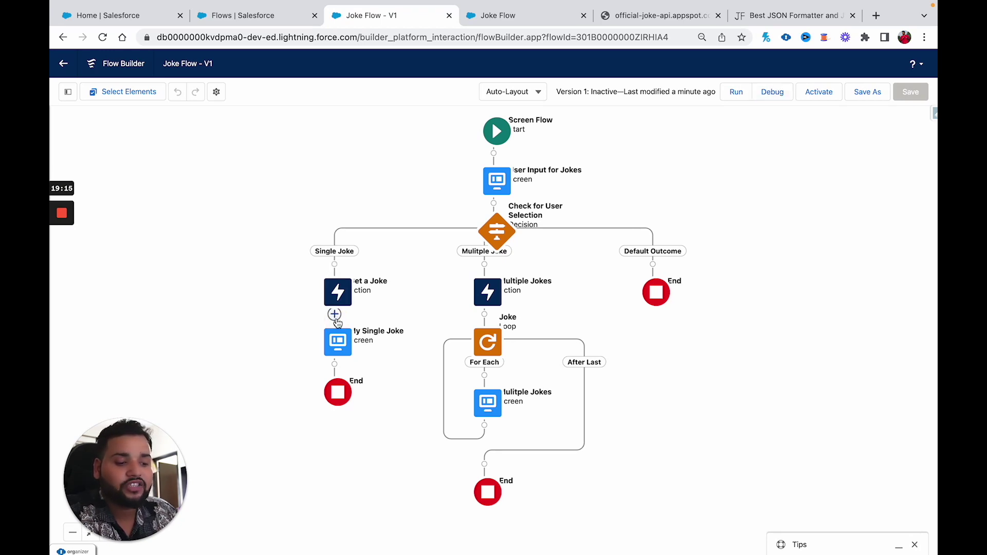
left_click(335, 315)
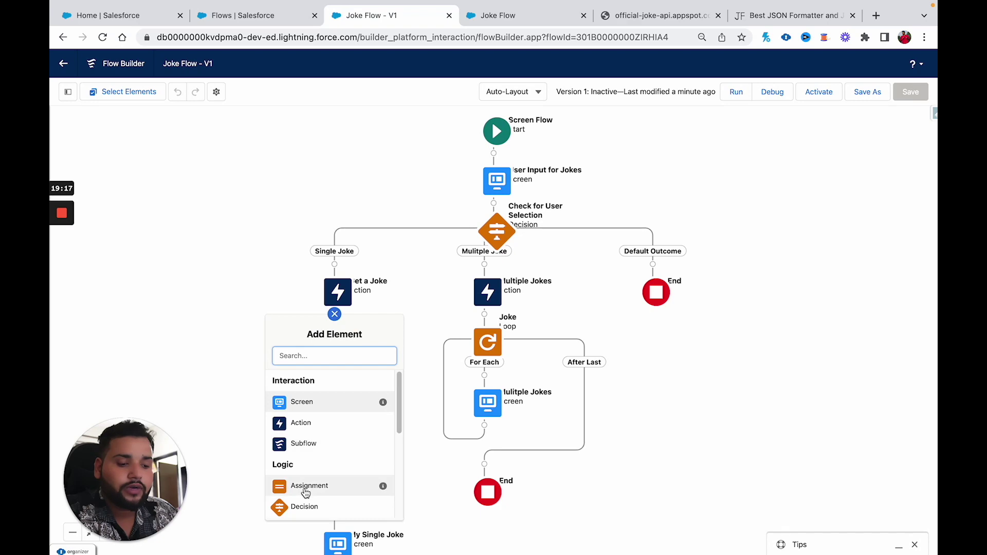
left_click(304, 505)
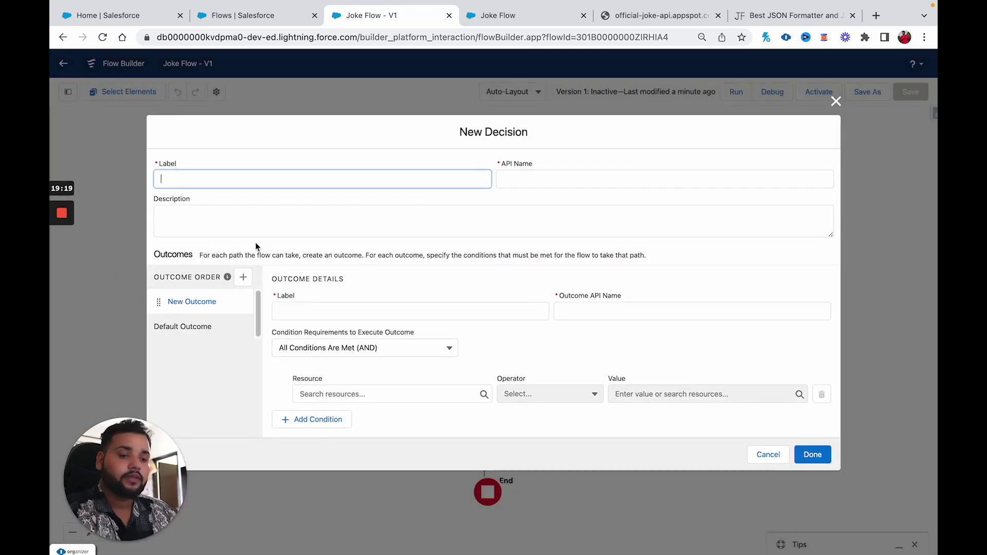
type("Check for ")
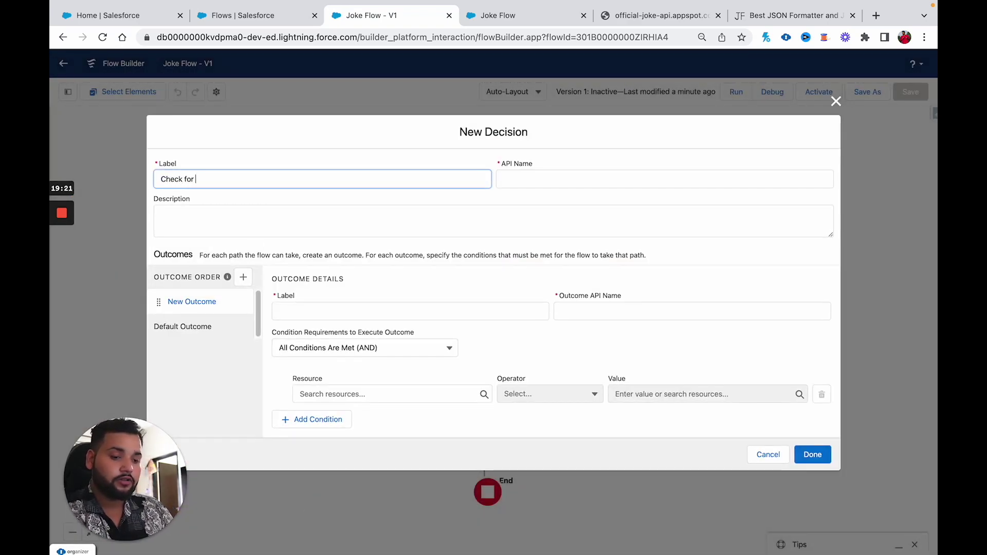
type("Status")
left_click(506, 185)
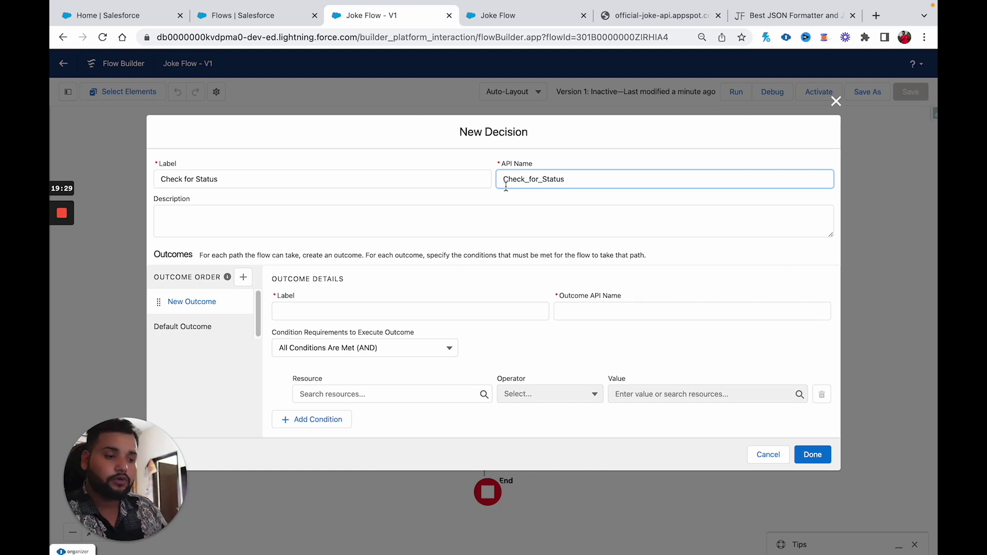
Label the decision's new outcome Success and let its API name fill in
left_click(381, 316)
type("Success")
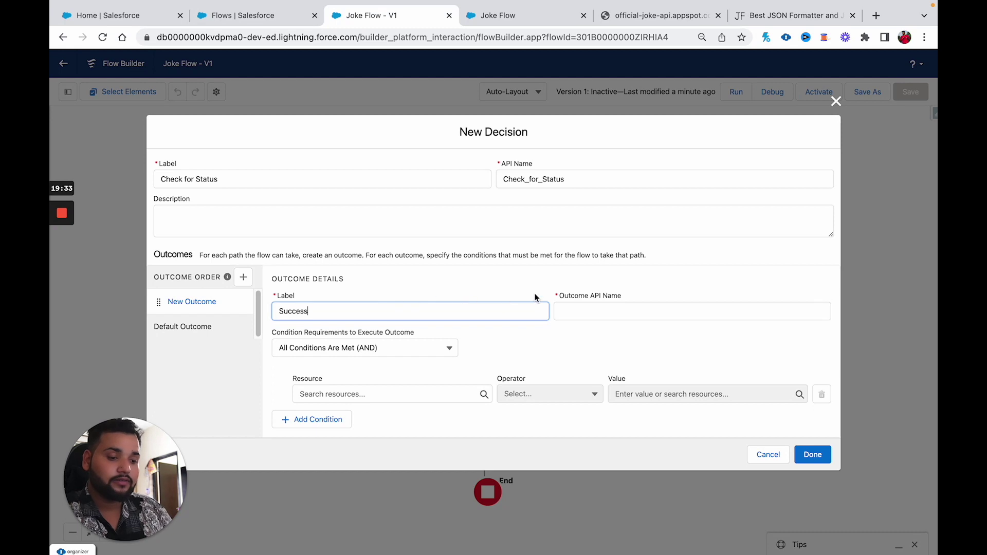
left_click(583, 307)
Set the Success outcome's condition to the Get_a_Joke output responseCode Equals 200, and finish the decision
left_click(349, 392)
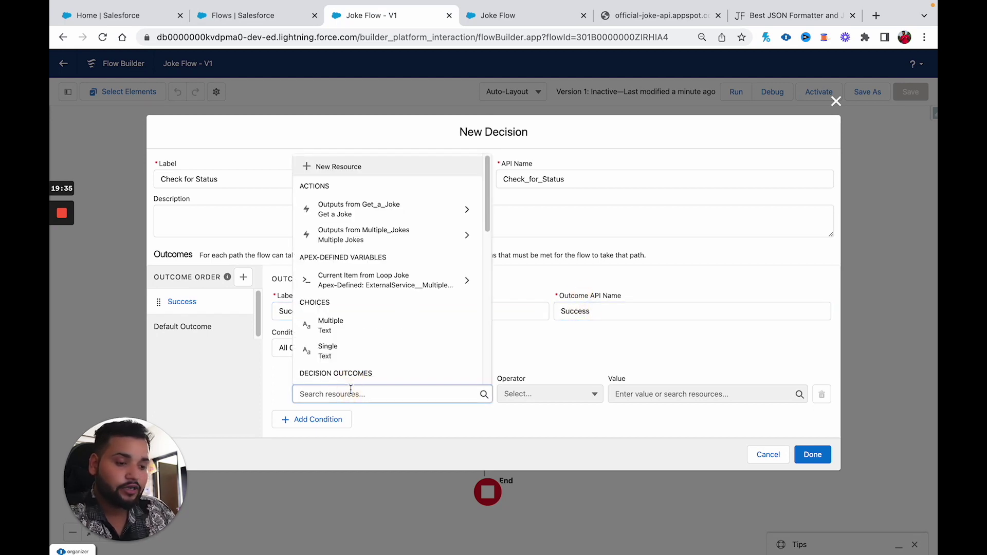
left_click(348, 214)
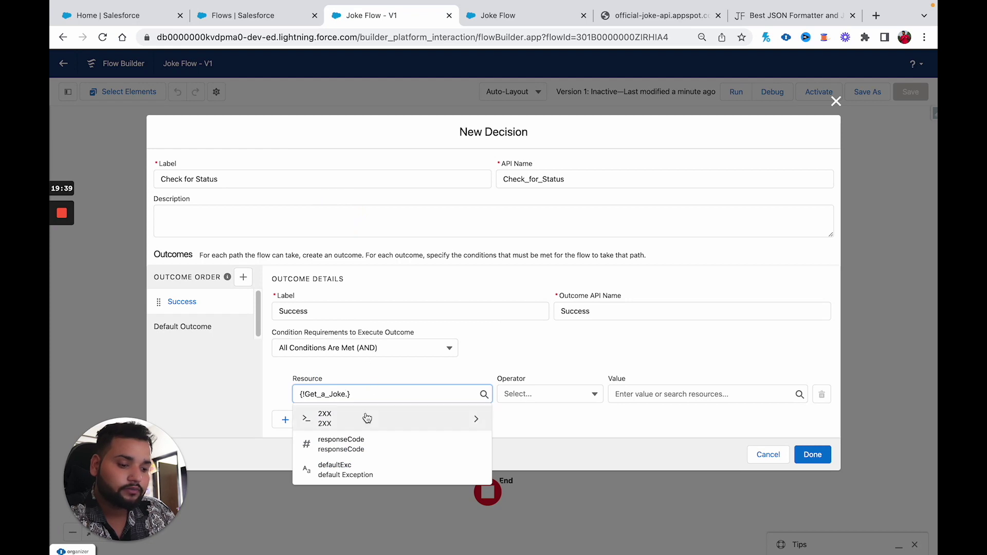
key("BackSpace")
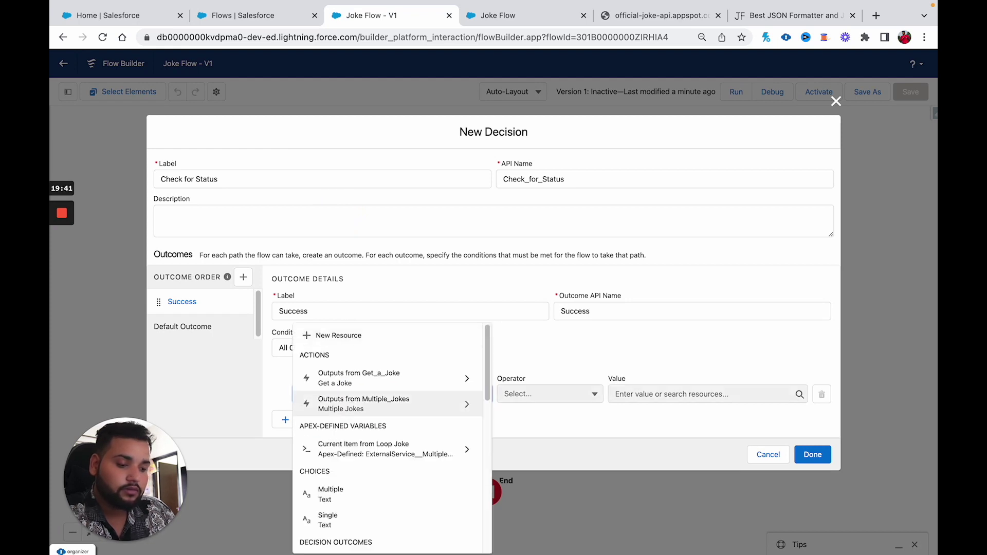
left_click(358, 382)
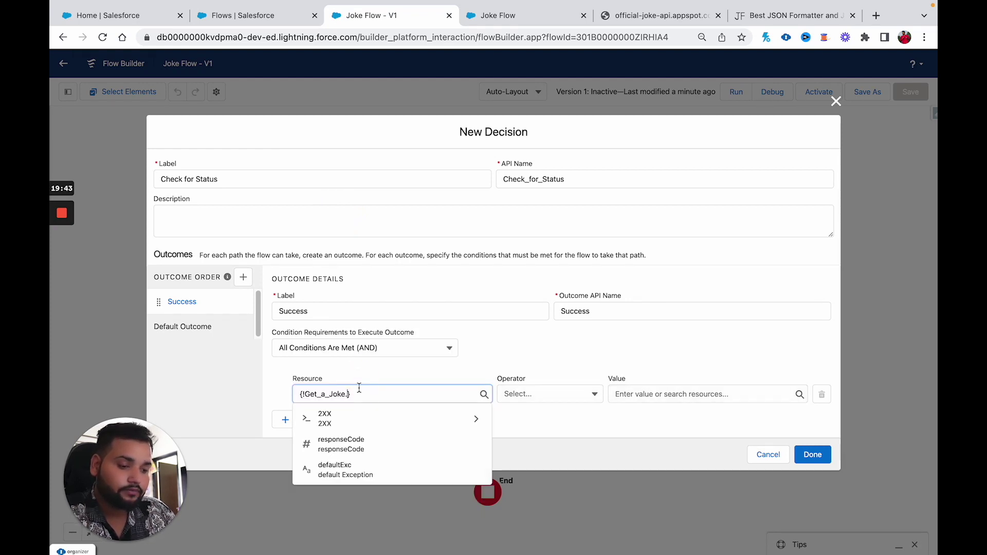
left_click(331, 429)
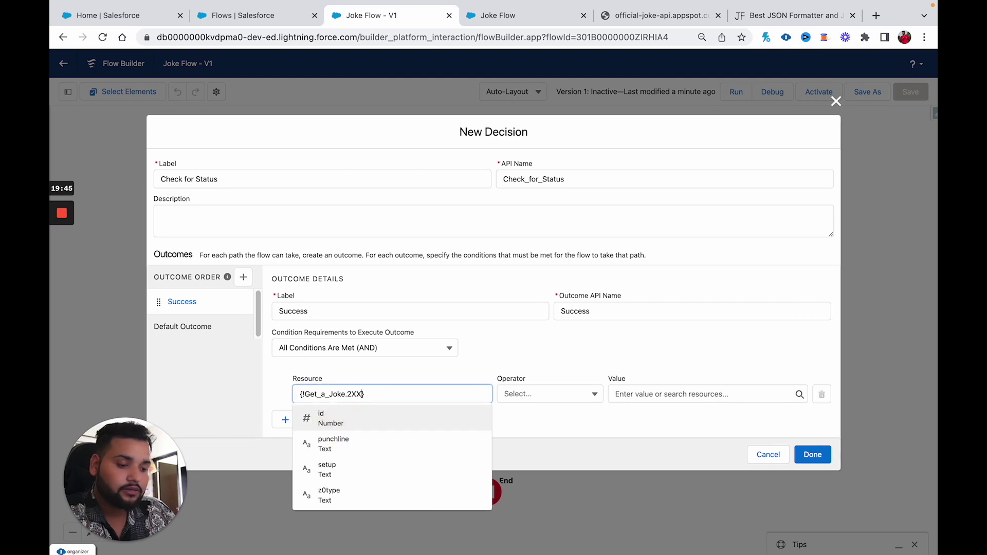
key("BackSpace")
key("BackSpace")
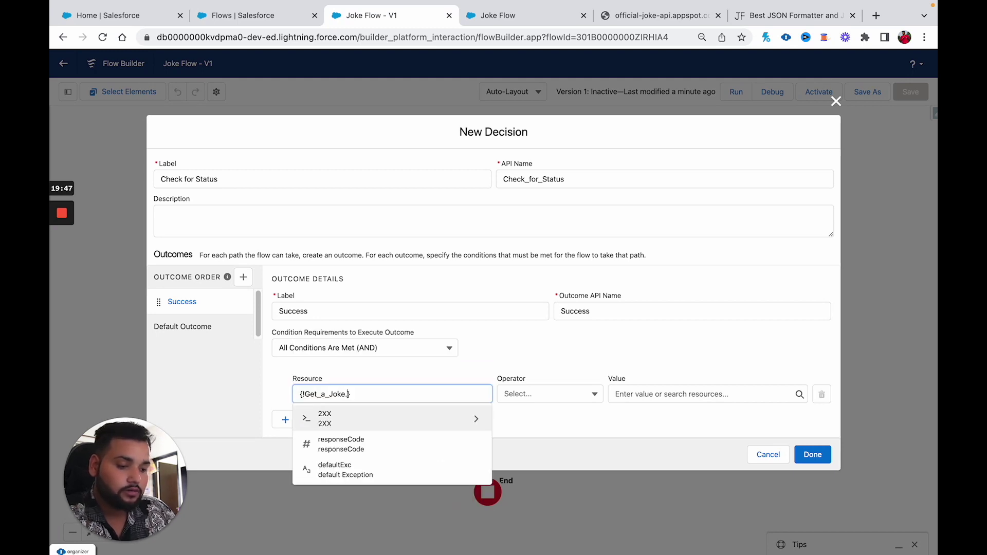
left_click(336, 446)
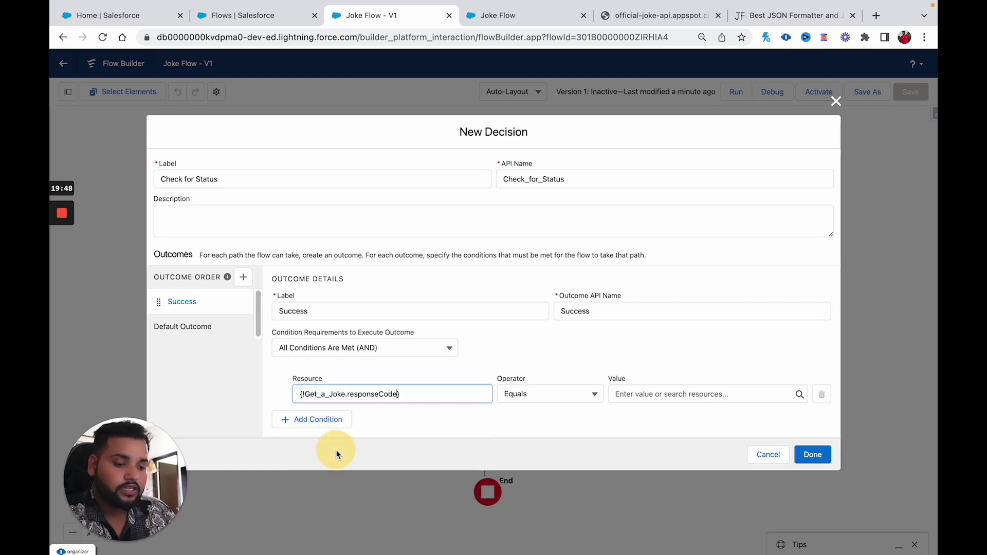
left_click(631, 391)
type("200")
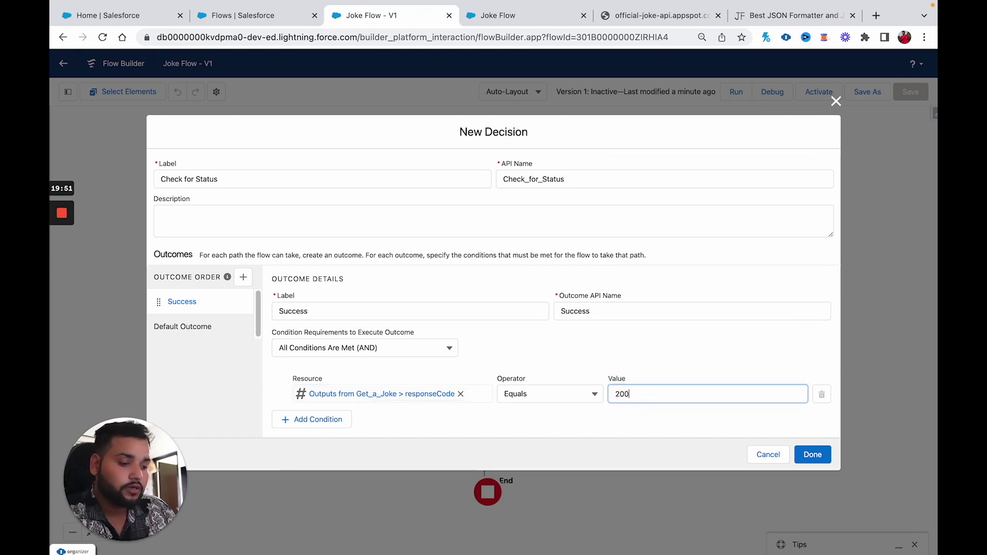
left_click(812, 455)
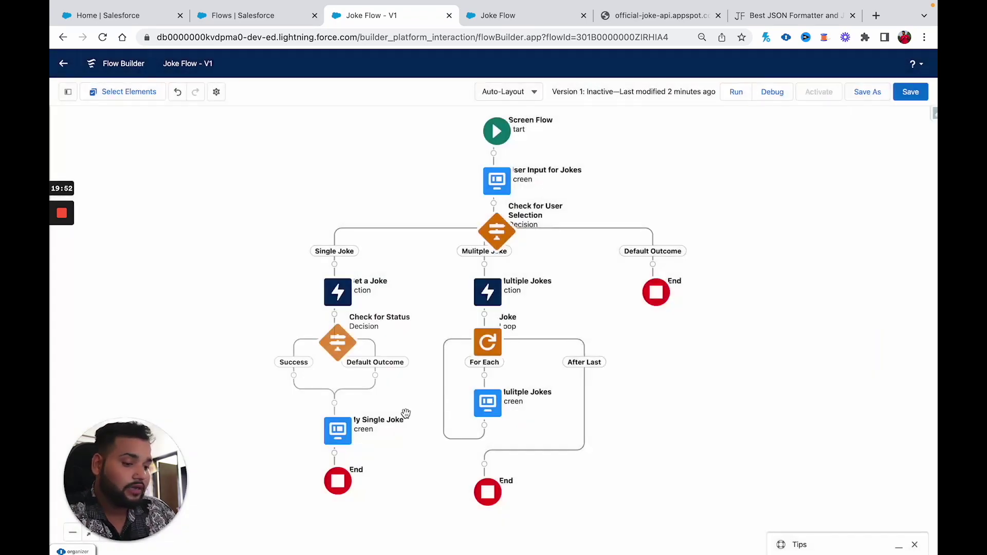
Move the My Single Joke screen into the Success path of the Check for Status decision and save the flow
left_click(338, 429)
left_click(302, 495)
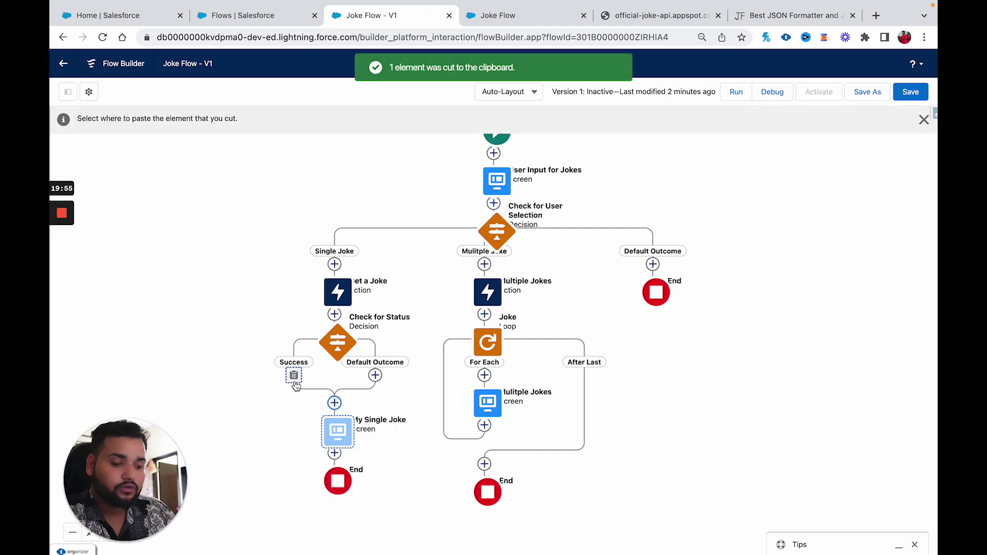
left_click(293, 375)
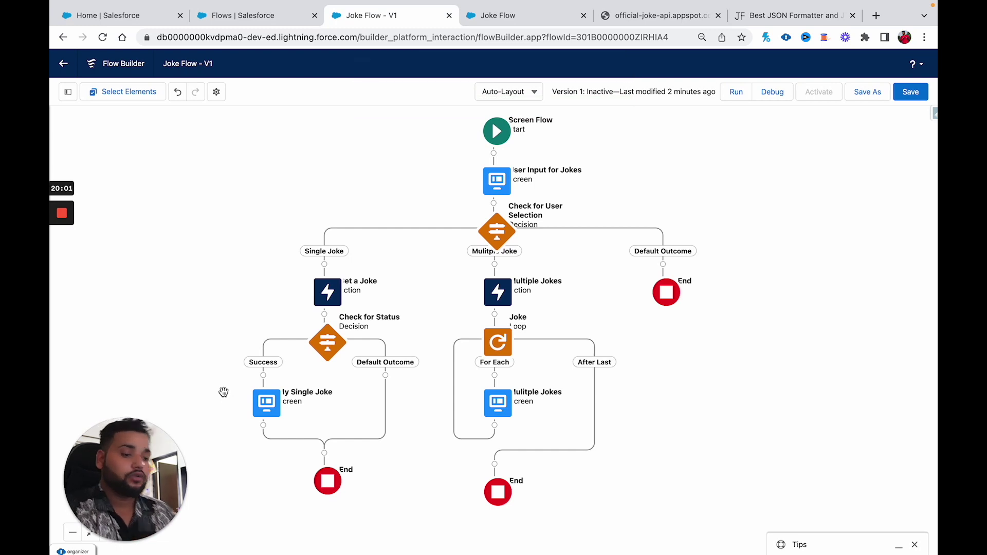
left_click(907, 102)
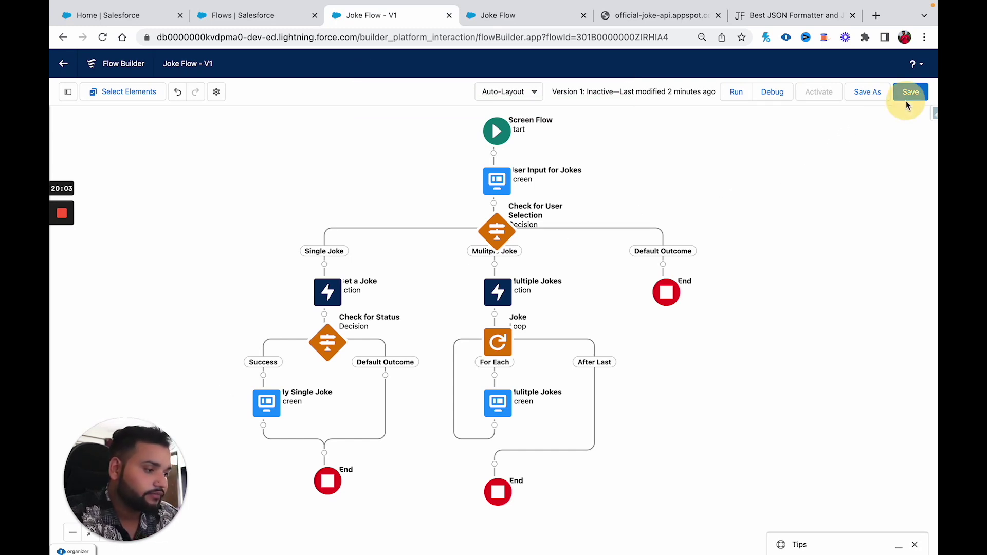